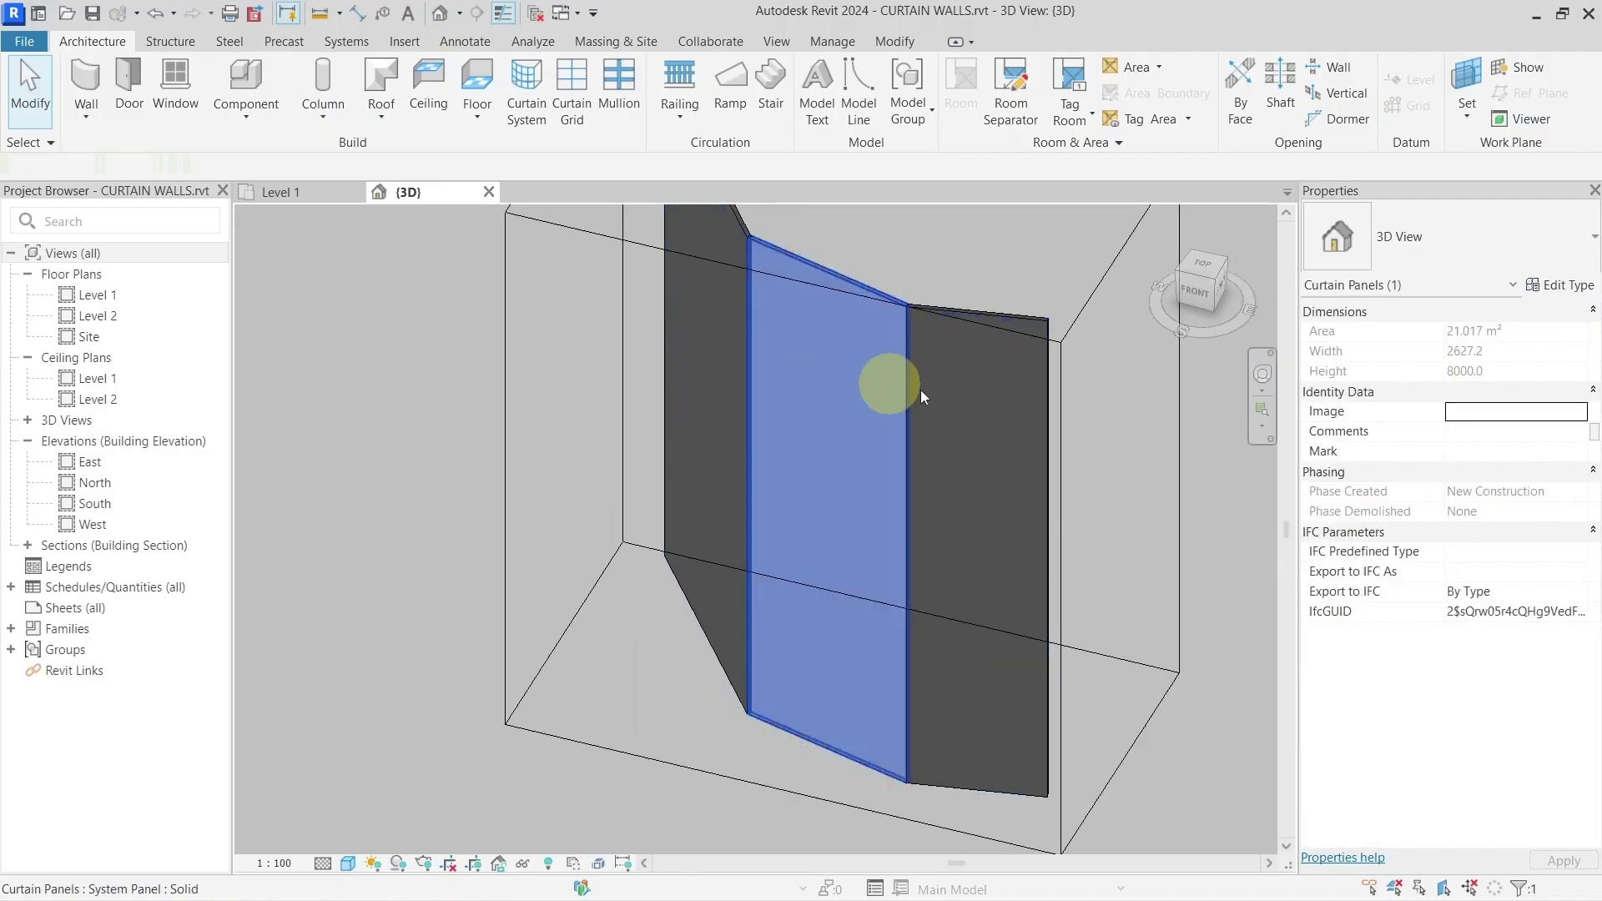
# - Select the left, middle and right curtain panels together
pyautogui.click(989, 390)
pyautogui.click(960, 385)
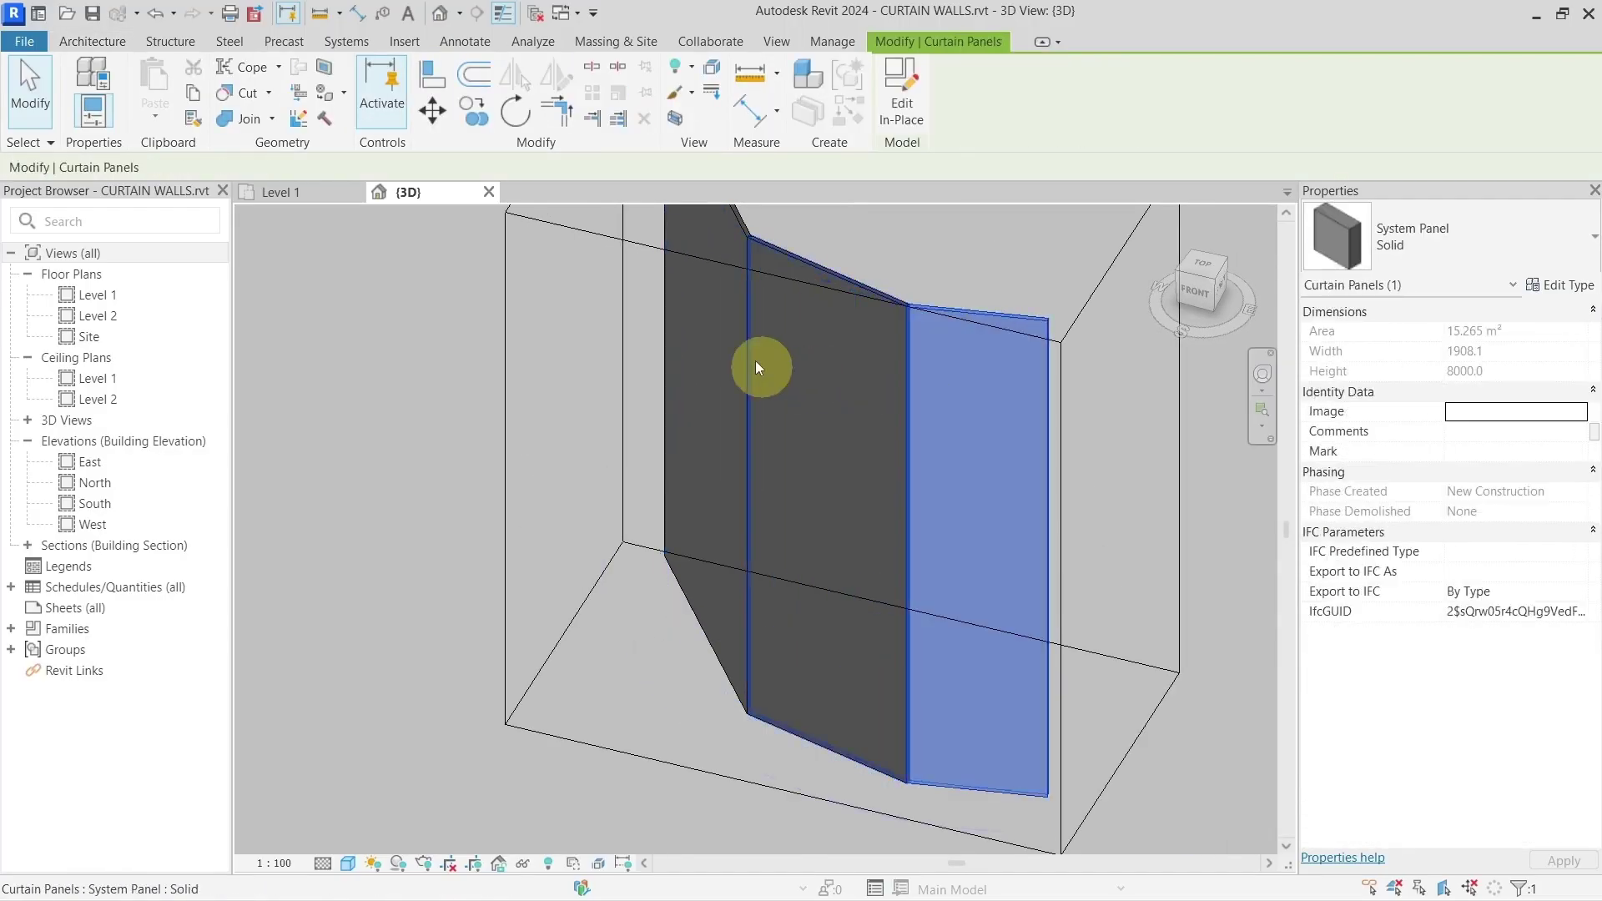
pyautogui.click(733, 340)
pyautogui.moveTo(839, 420)
pyautogui.keyDown('shift'); pyautogui.mouseDown(button='middle')
pyautogui.moveTo(865, 458)
pyautogui.moveTo(852, 561)
pyautogui.moveTo(915, 733)
pyautogui.moveTo(926, 436)
pyautogui.moveTo(855, 394)
pyautogui.mouseUp(button='middle'); pyautogui.keyUp('shift')
pyautogui.keyDown('ctrl'); pyautogui.click(852, 397); pyautogui.keyUp('ctrl')
pyautogui.keyDown('ctrl'); pyautogui.click(948, 398); pyautogui.keyUp('ctrl')
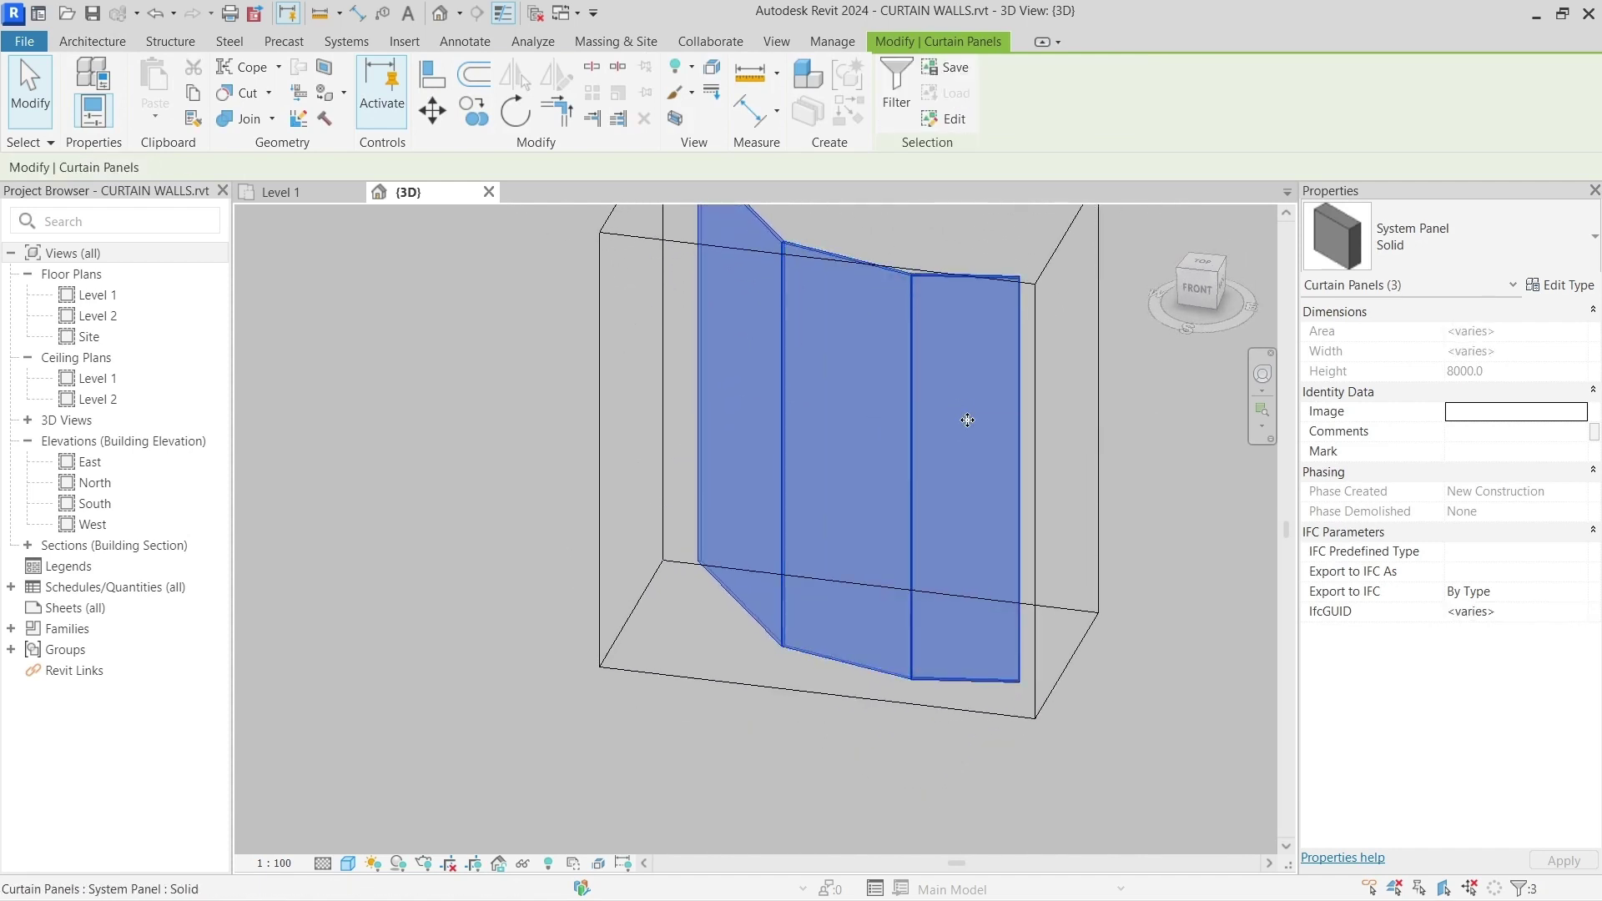
pyautogui.keyDown('shift'); pyautogui.moveTo(965, 422); pyautogui.dragTo(926, 492, button='middle'); pyautogui.keyUp('shift')
# - Browse the Properties type list for Basic Wall: Generic - 60mm - curtain panel
pyautogui.click(1428, 248)
pyautogui.scroll(4, 1471, 408)
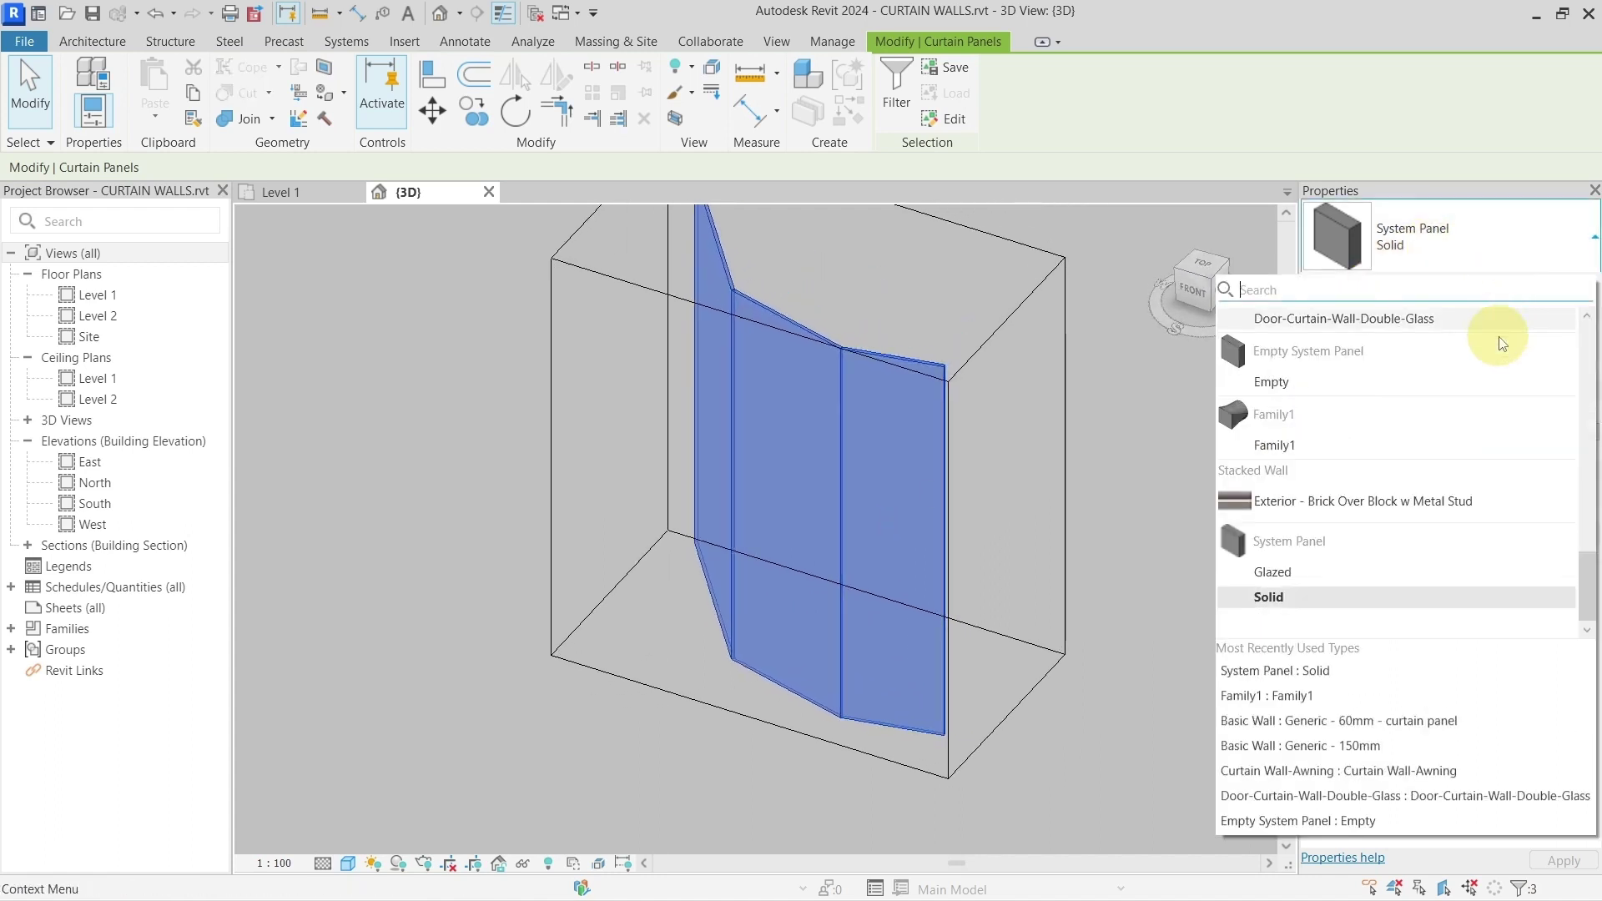
pyautogui.scroll(10, 1468, 399)
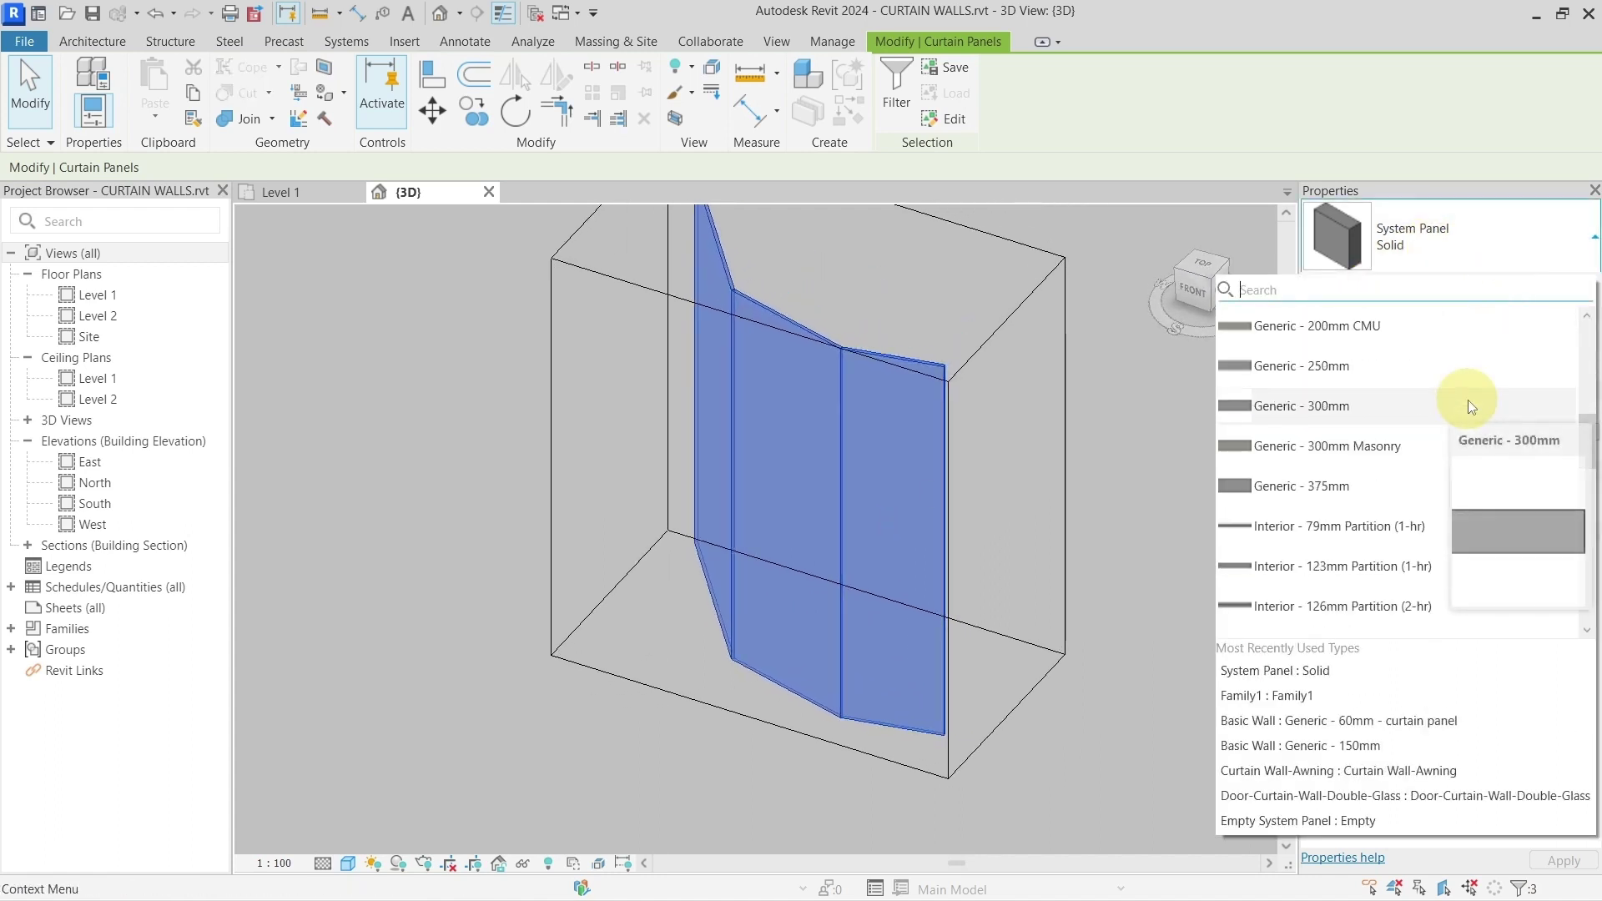
pyautogui.scroll(3, 1469, 398)
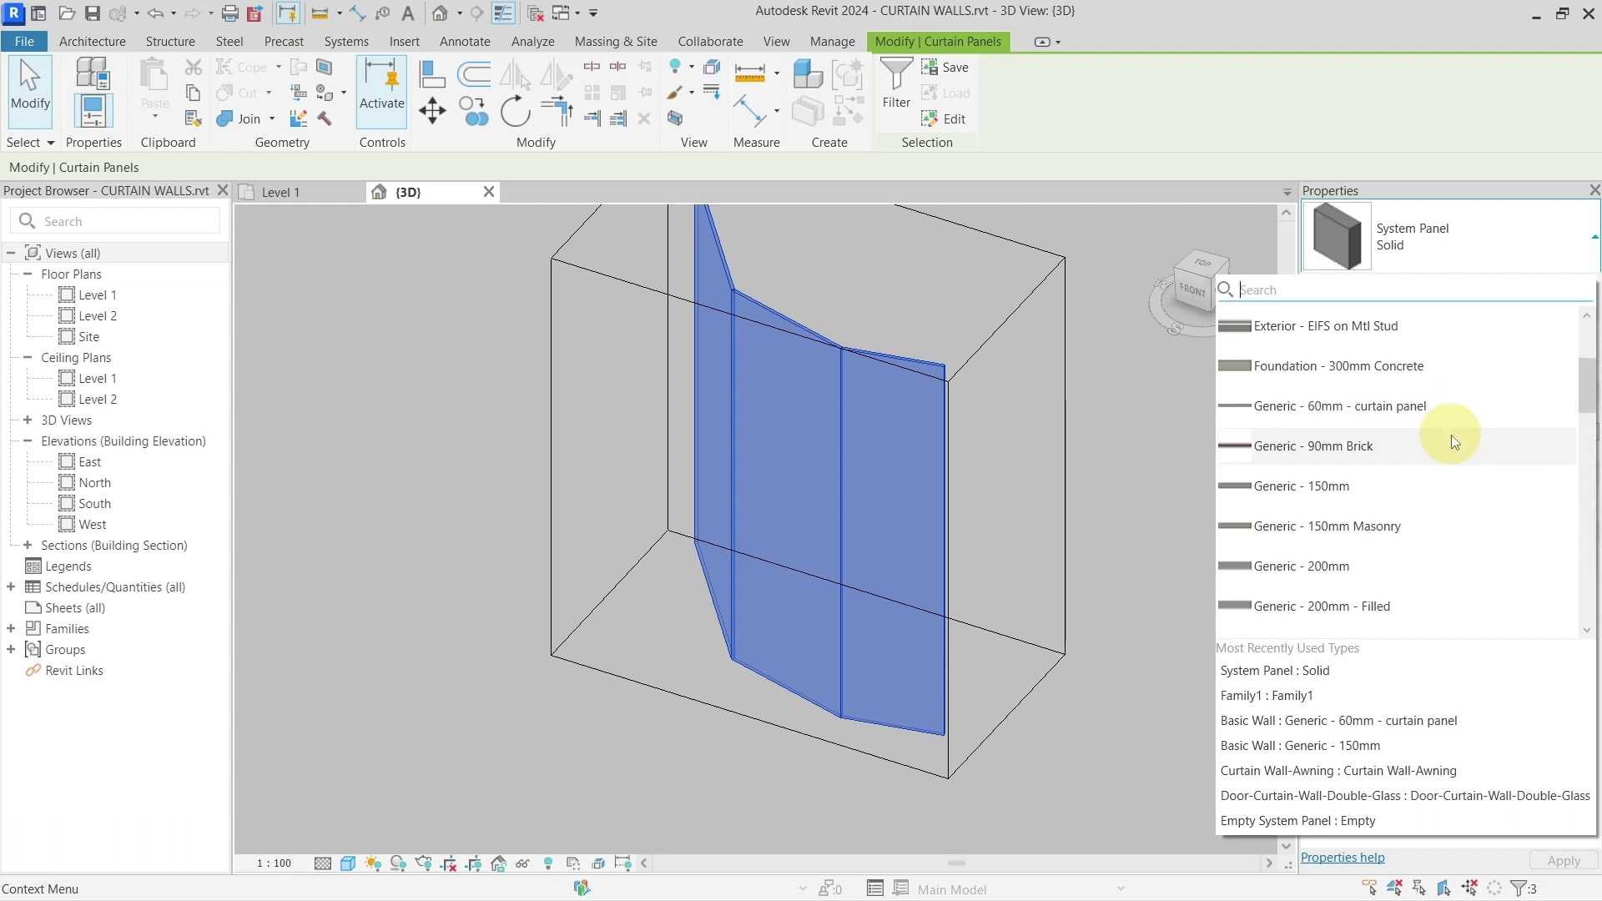
pyautogui.scroll(3, 1449, 433)
pyautogui.scroll(-3, 1450, 434)
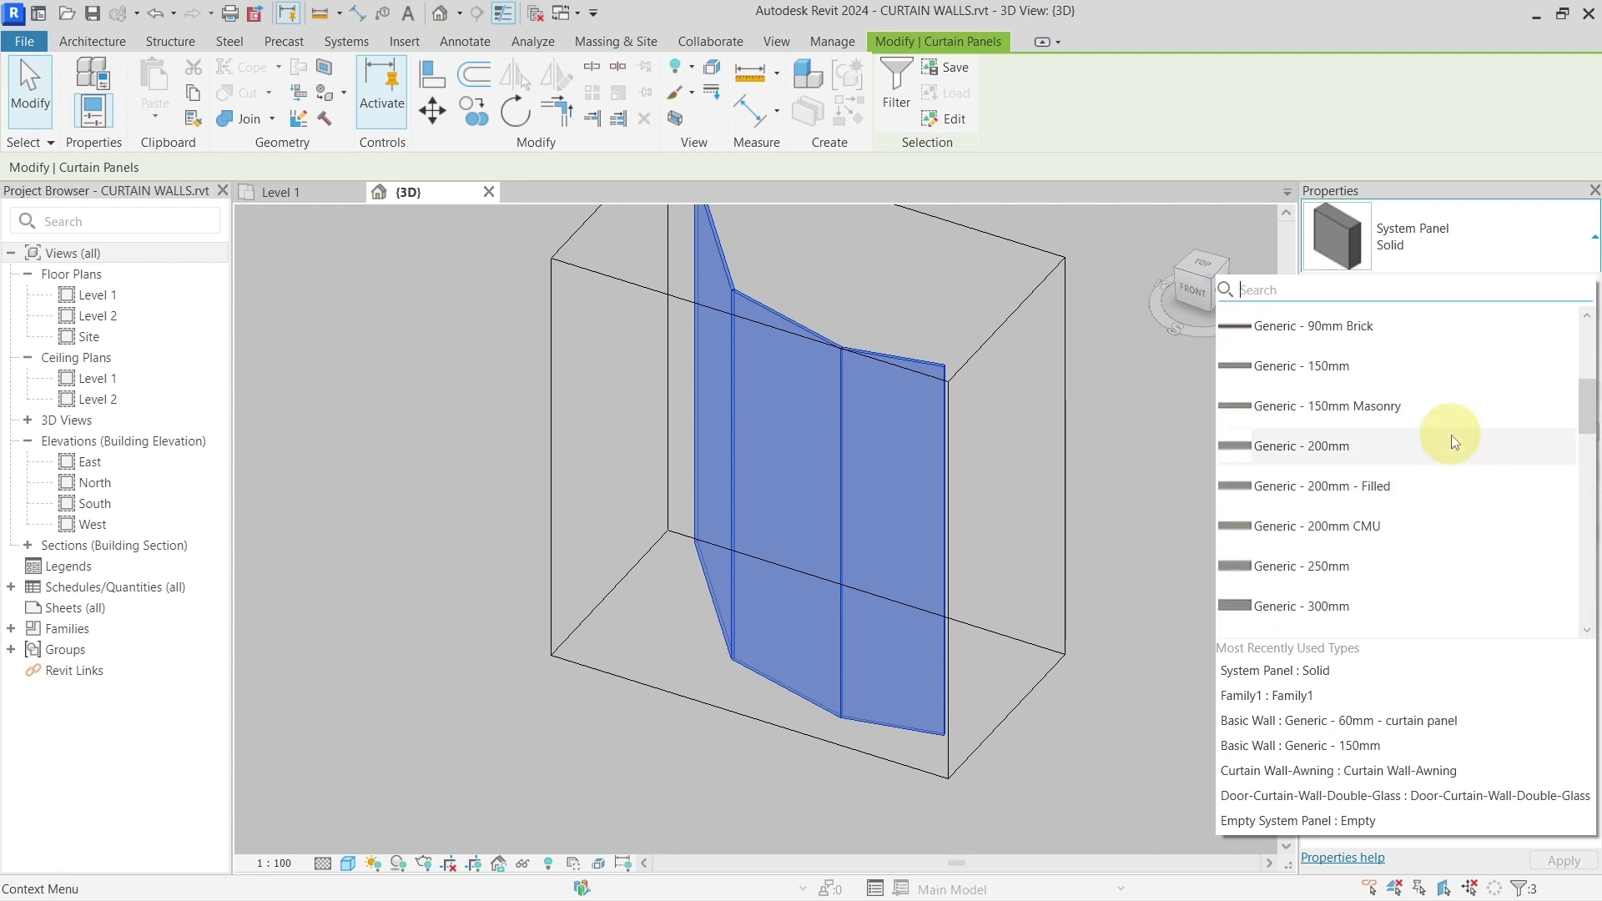
pyautogui.scroll(-1, 1450, 434)
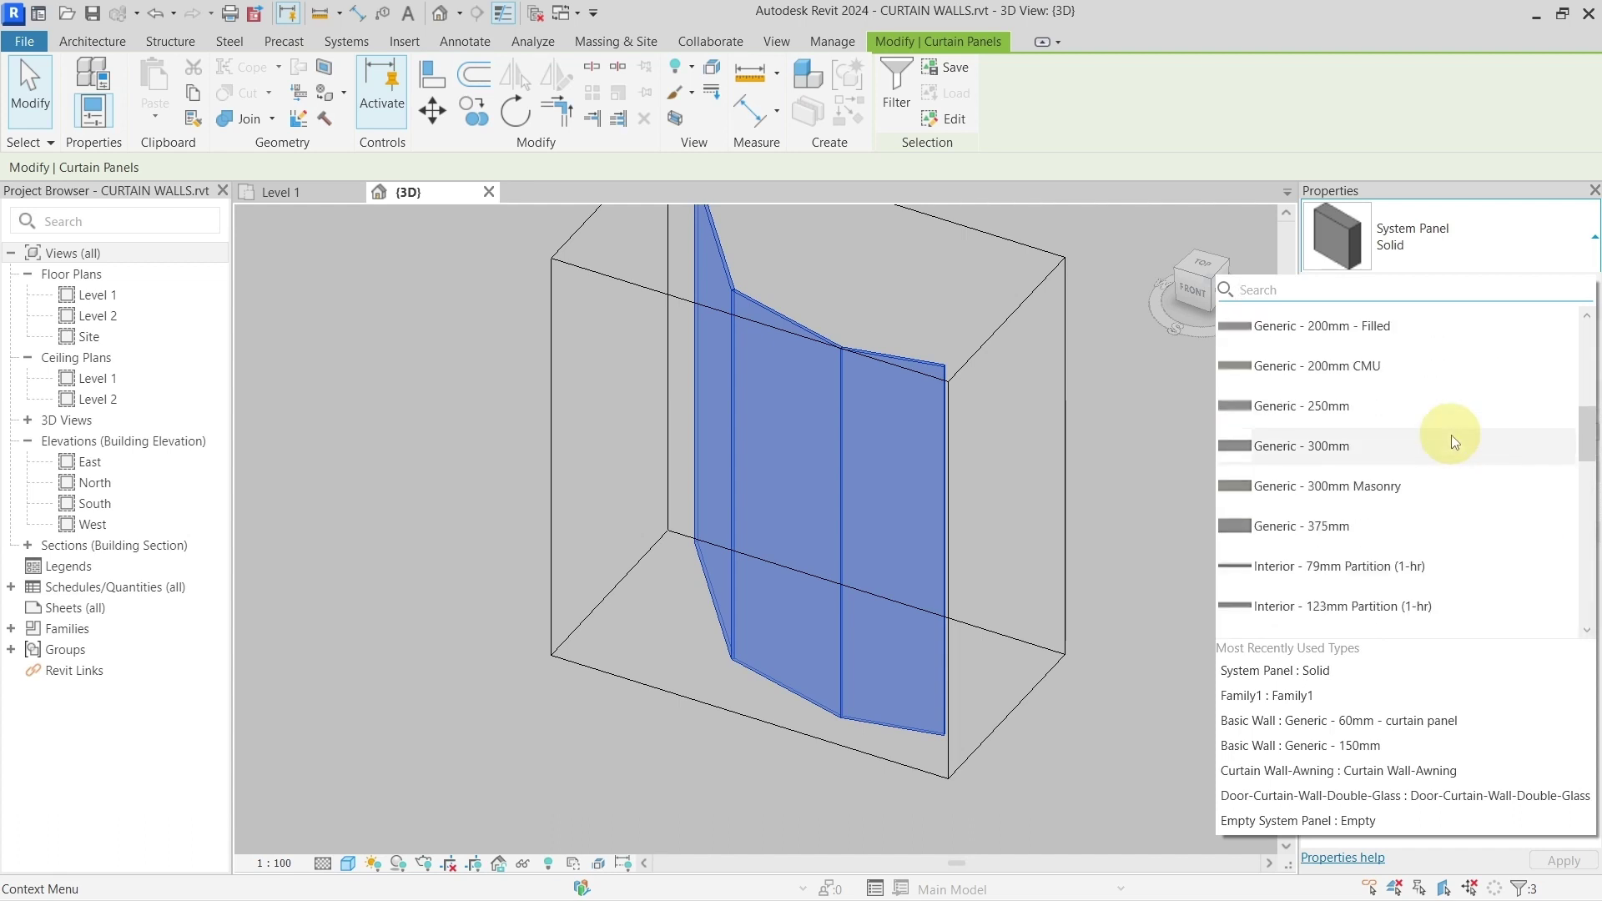
pyautogui.scroll(-1, 1449, 433)
pyautogui.scroll(-1, 1450, 434)
pyautogui.scroll(1, 1450, 433)
pyautogui.scroll(1, 1450, 434)
pyautogui.scroll(1, 1450, 434)
pyautogui.scroll(1, 1450, 434)
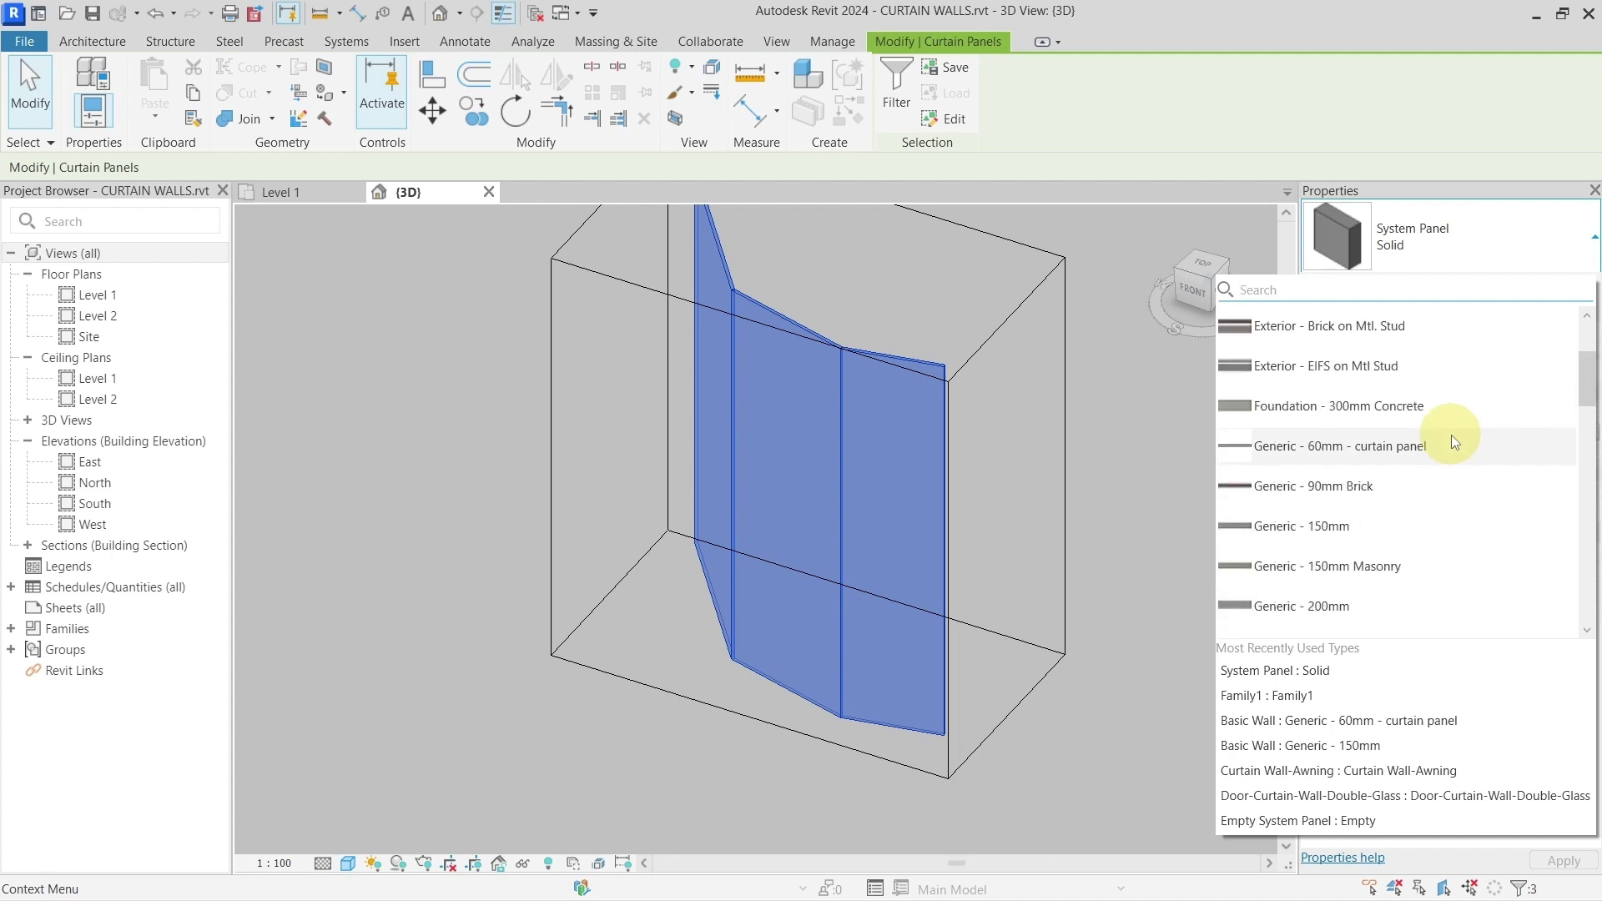
pyautogui.moveTo(1325, 453)
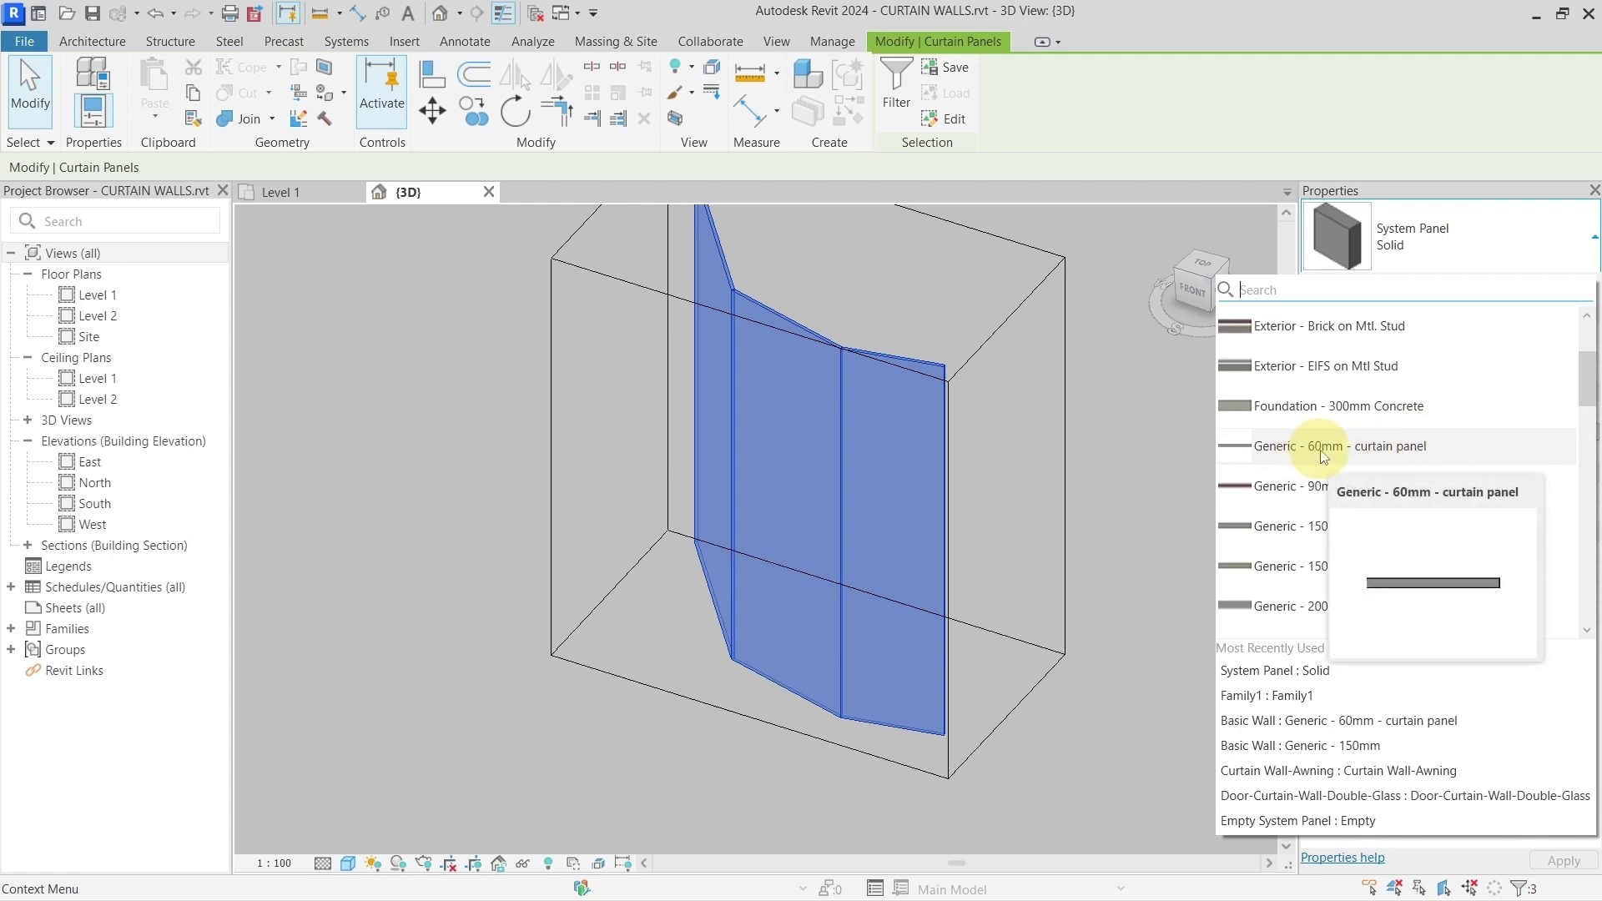
pyautogui.click(1395, 456)
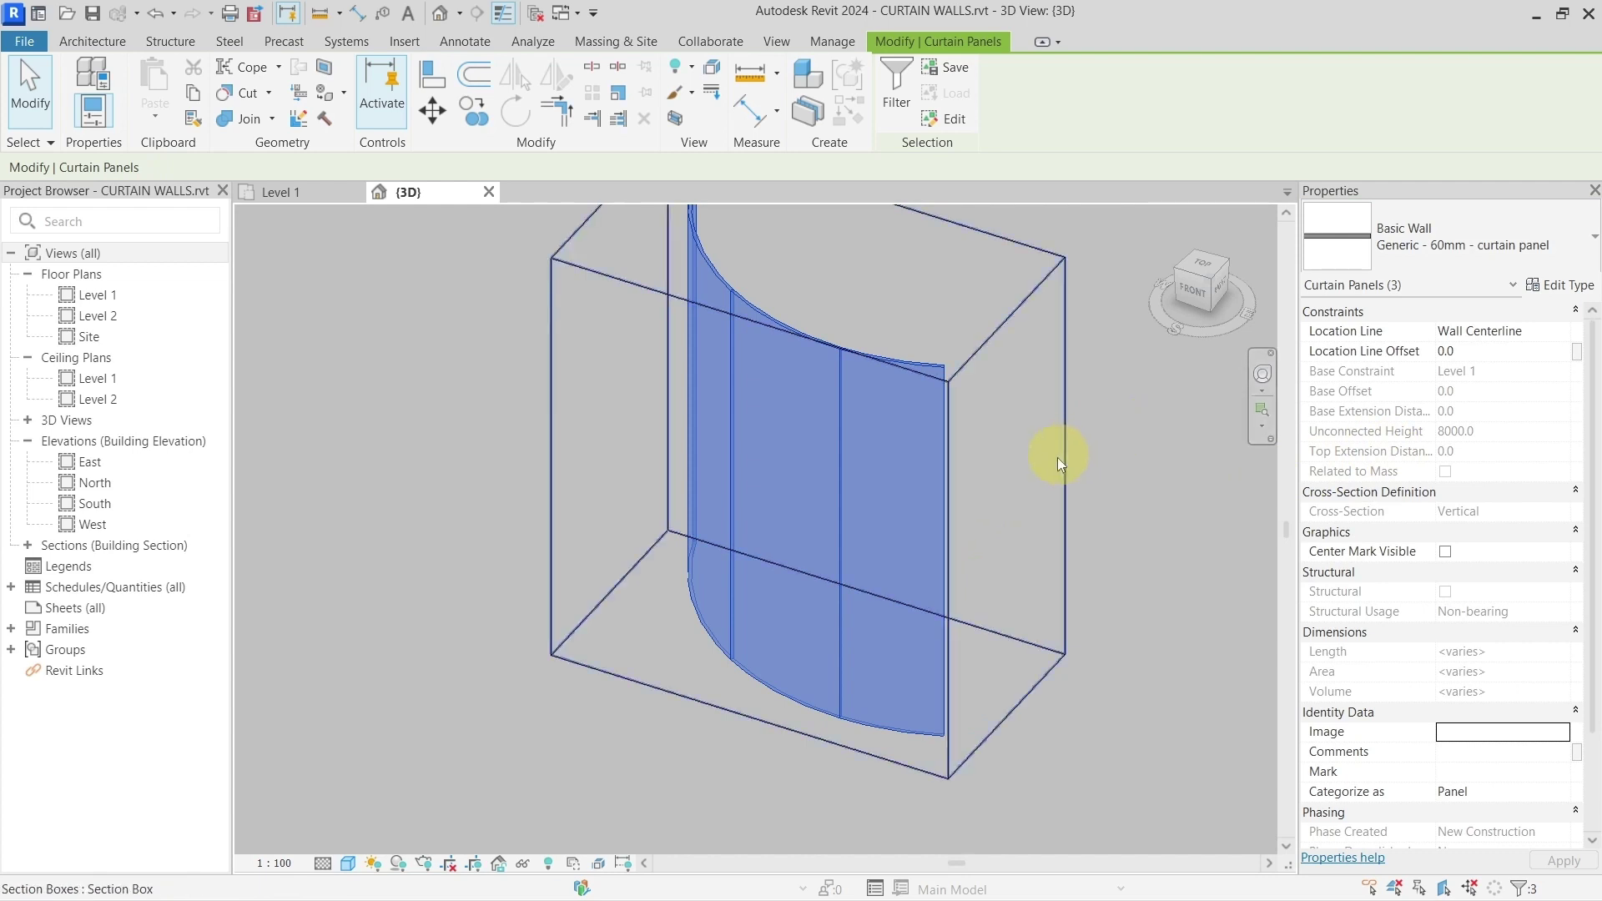
pyautogui.click(871, 499)
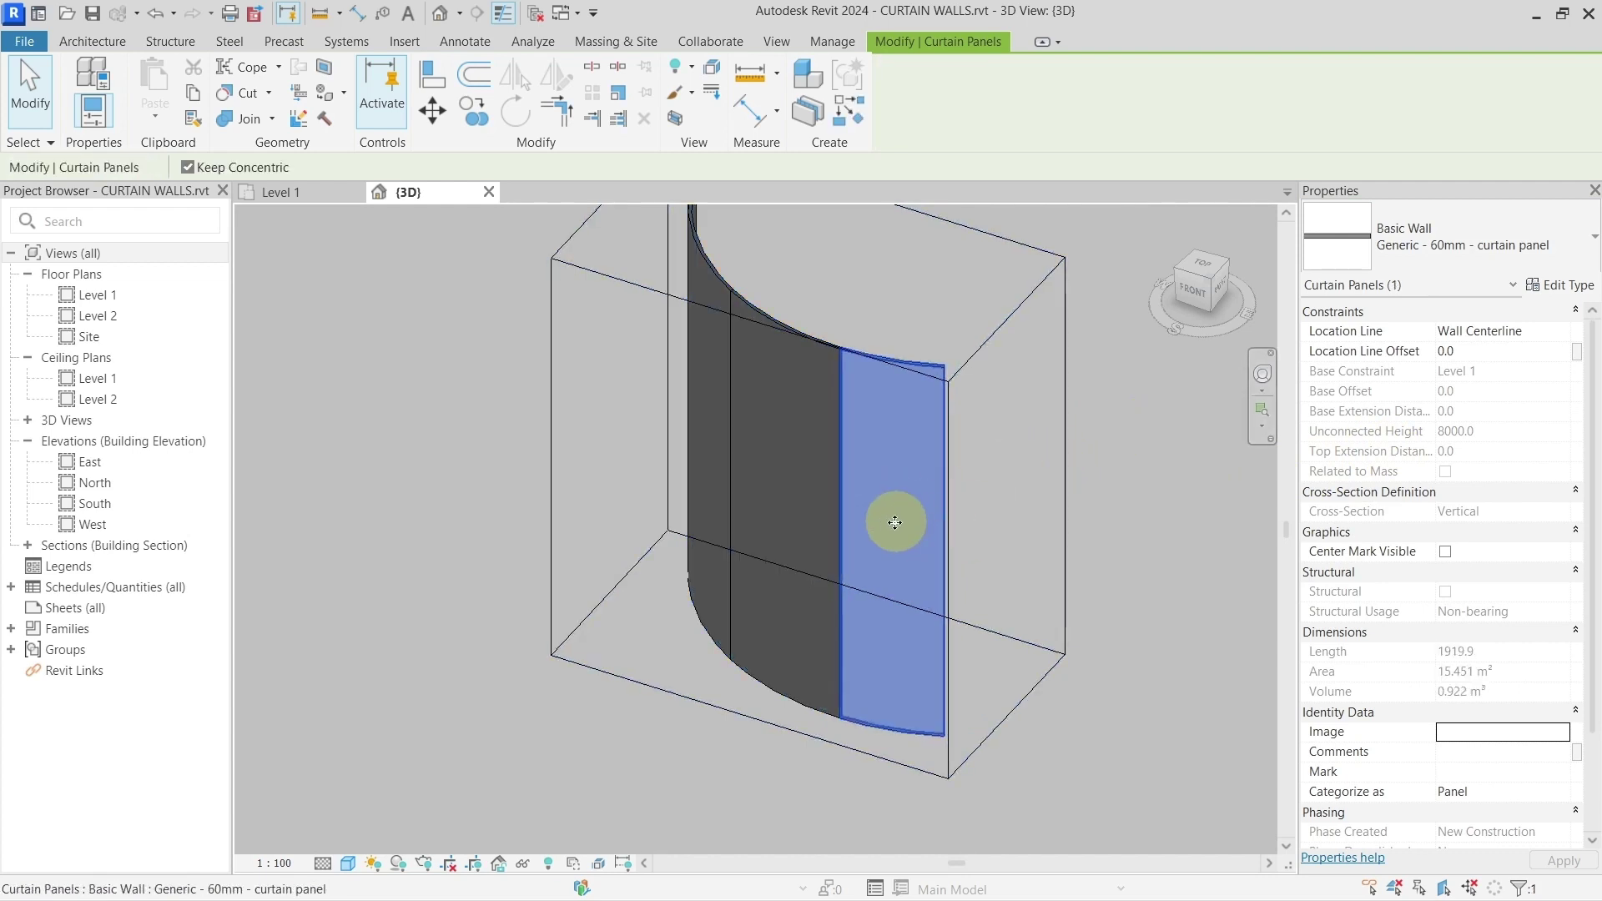
pyautogui.keyDown('shift'); pyautogui.moveTo(932, 460); pyautogui.dragTo(591, 641, button='middle'); pyautogui.keyUp('shift')
pyautogui.scroll(5, 901, 476)
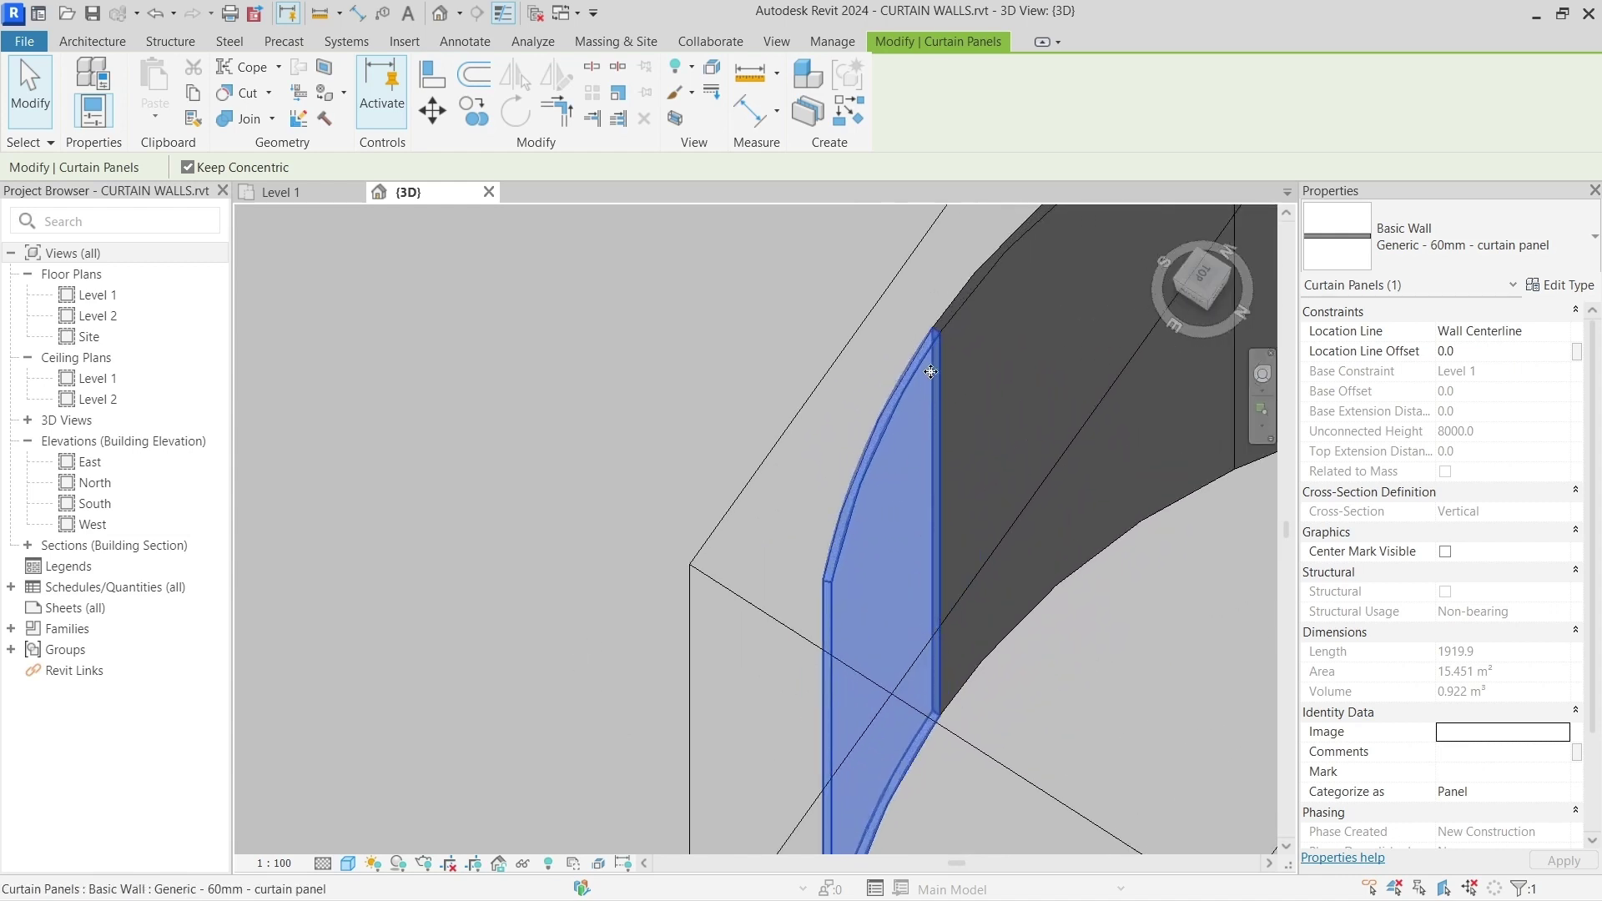
pyautogui.keyDown('shift'); pyautogui.moveTo(876, 472); pyautogui.dragTo(905, 339, button='middle'); pyautogui.keyUp('shift')
pyautogui.click(882, 417)
pyautogui.click(880, 405)
pyautogui.moveTo(1054, 417); pyautogui.dragTo(815, 543, button='middle')
pyautogui.scroll(-3, 815, 543)
pyautogui.keyDown('shift'); pyautogui.moveTo(861, 612); pyautogui.dragTo(909, 569, button='middle'); pyautogui.keyUp('shift')
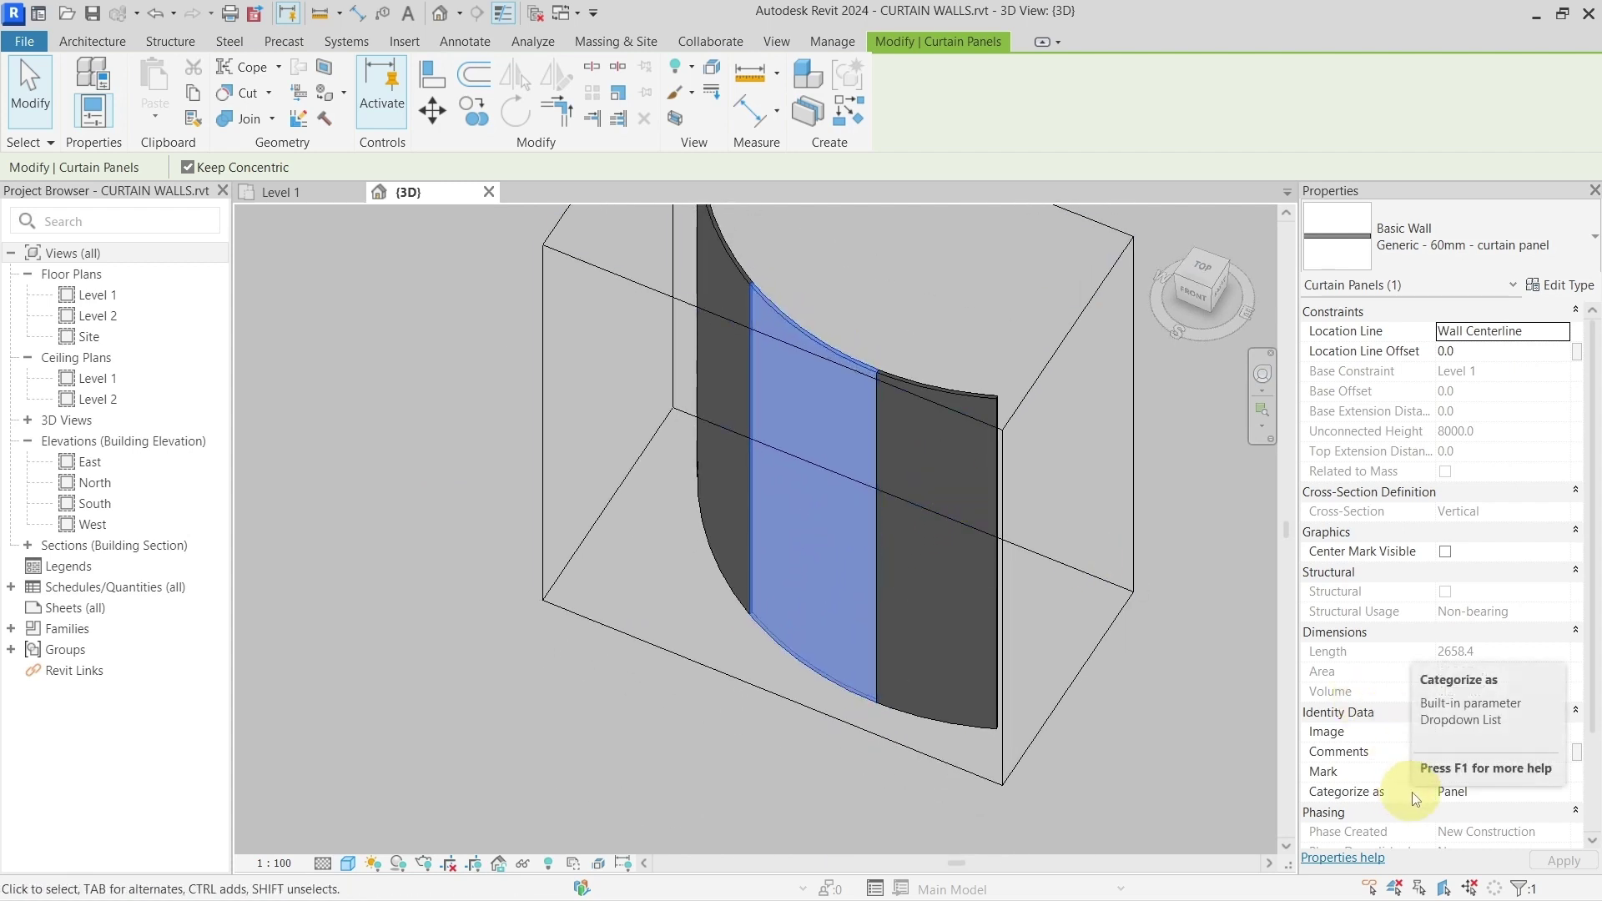
pyautogui.click(931, 473)
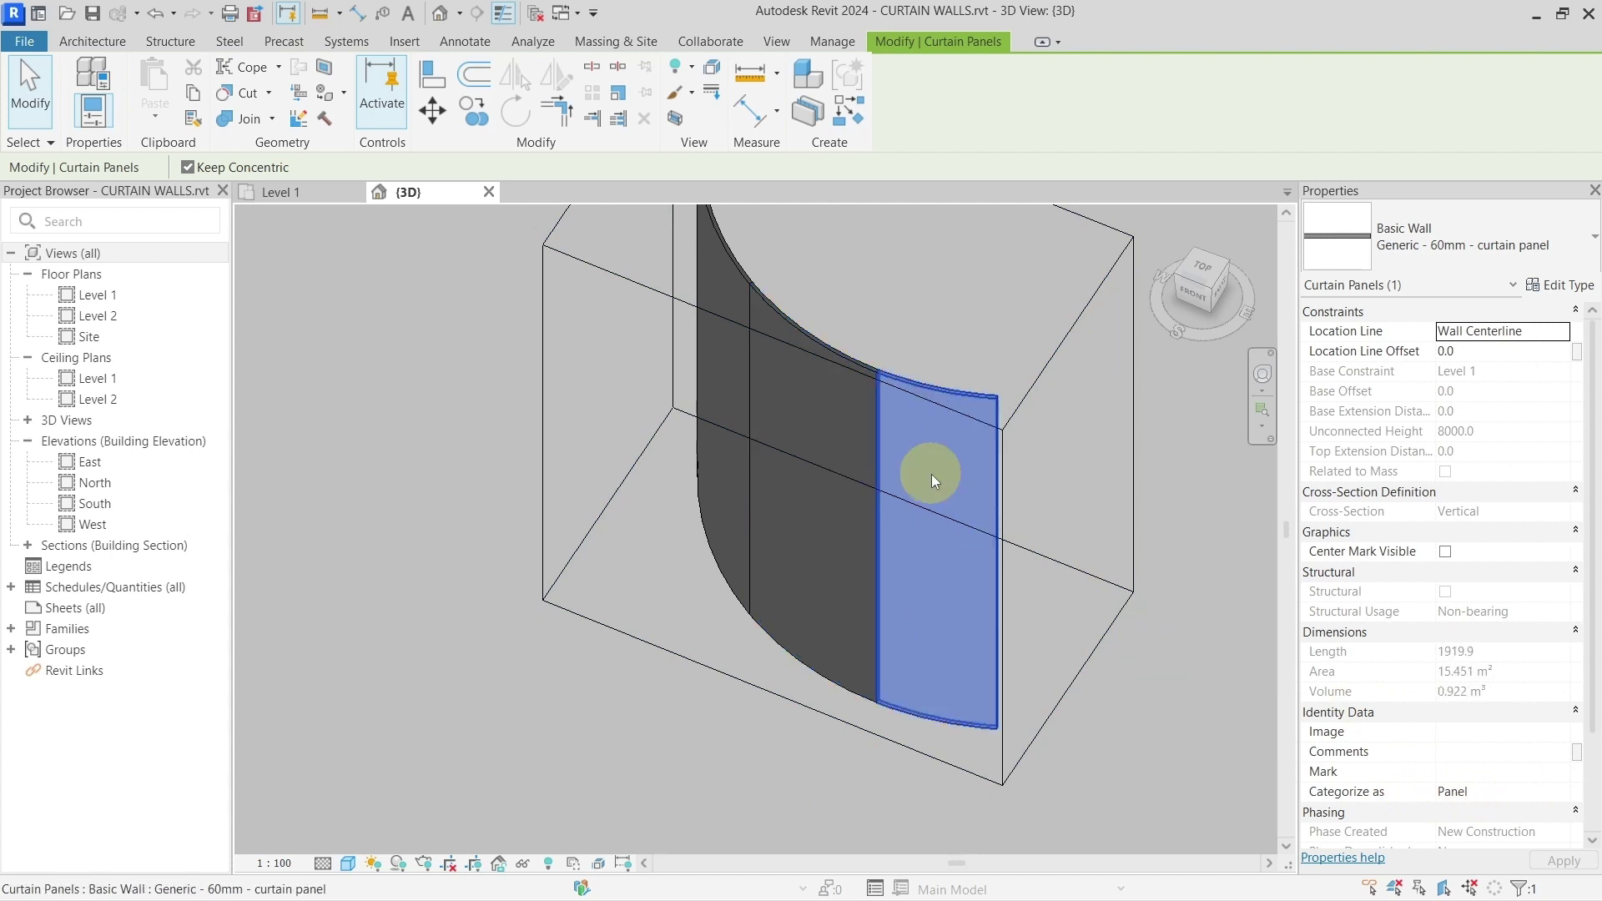
pyautogui.click(822, 449)
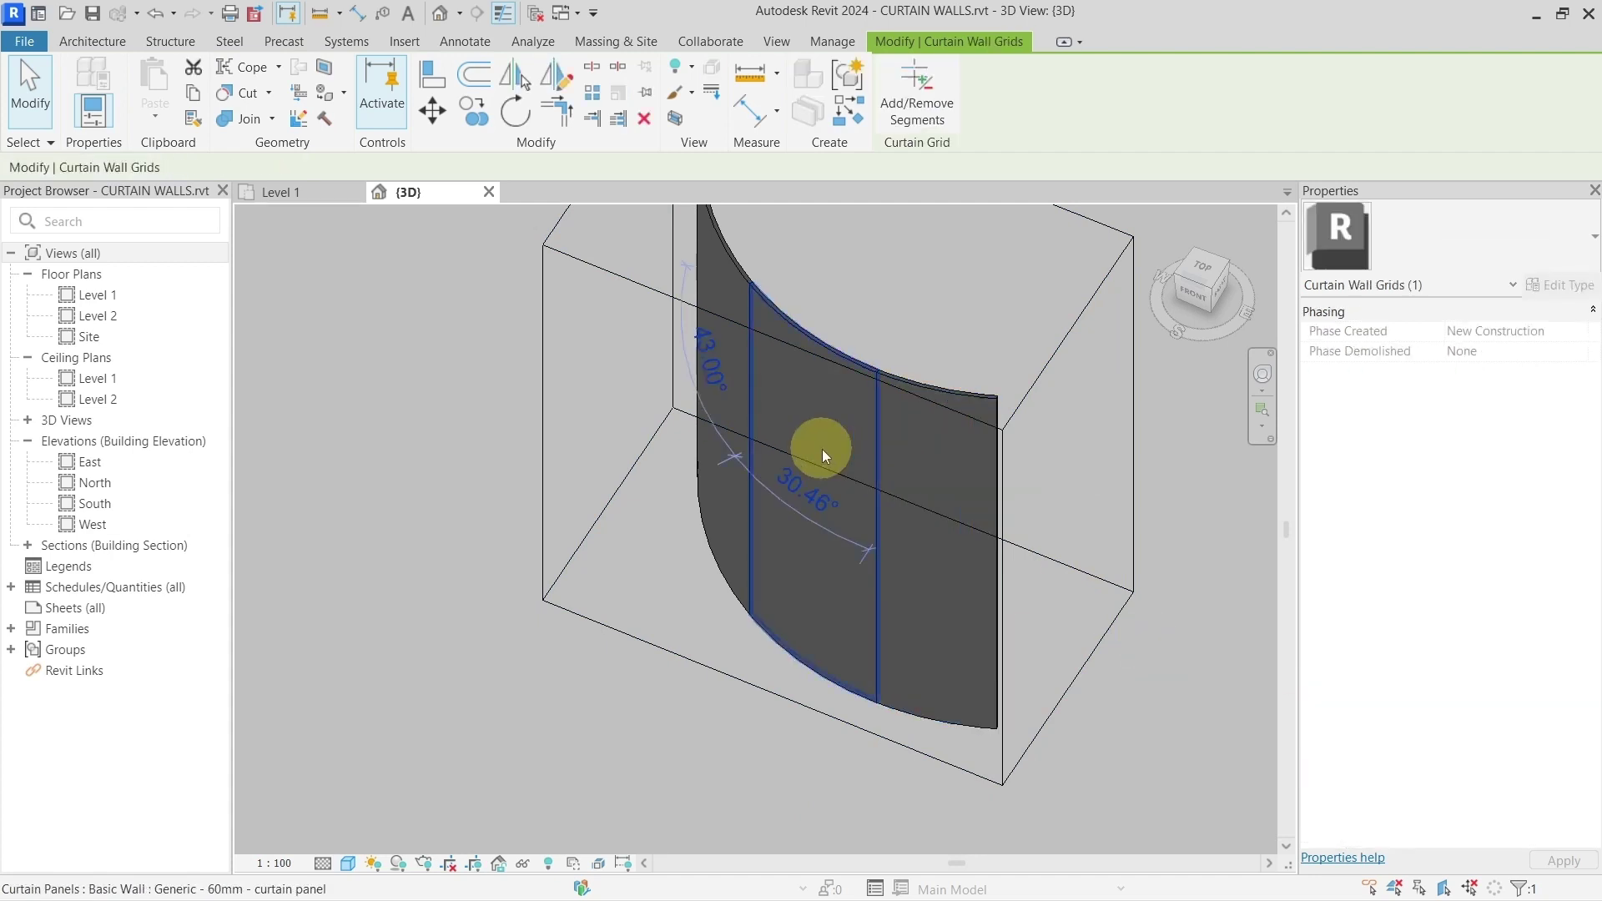
pyautogui.click(823, 449)
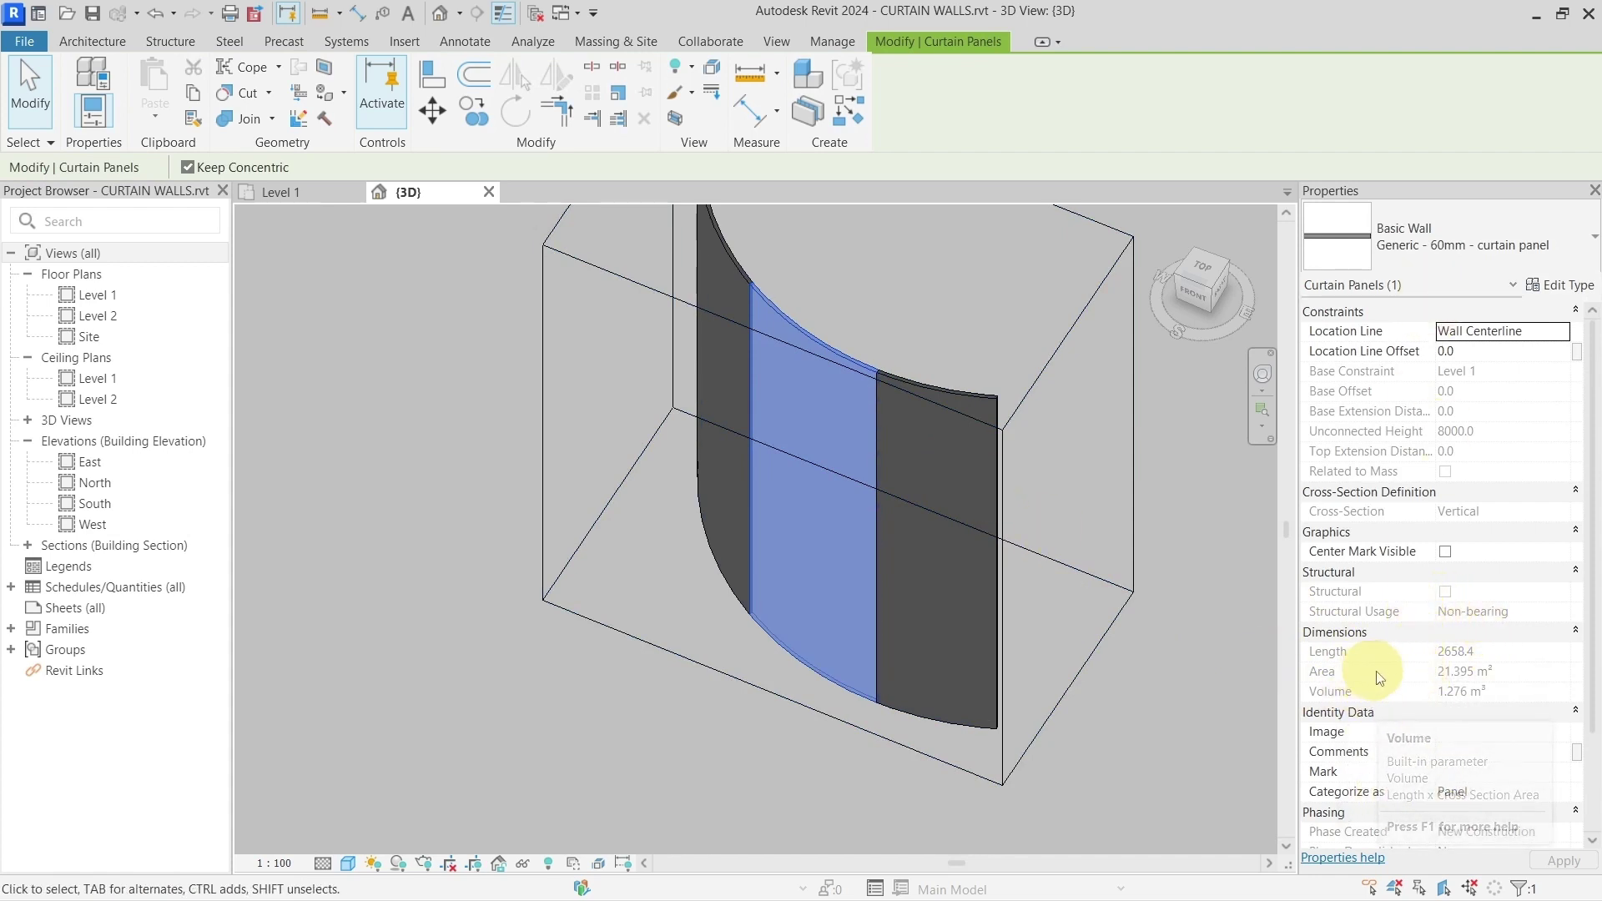
pyautogui.click(1141, 638)
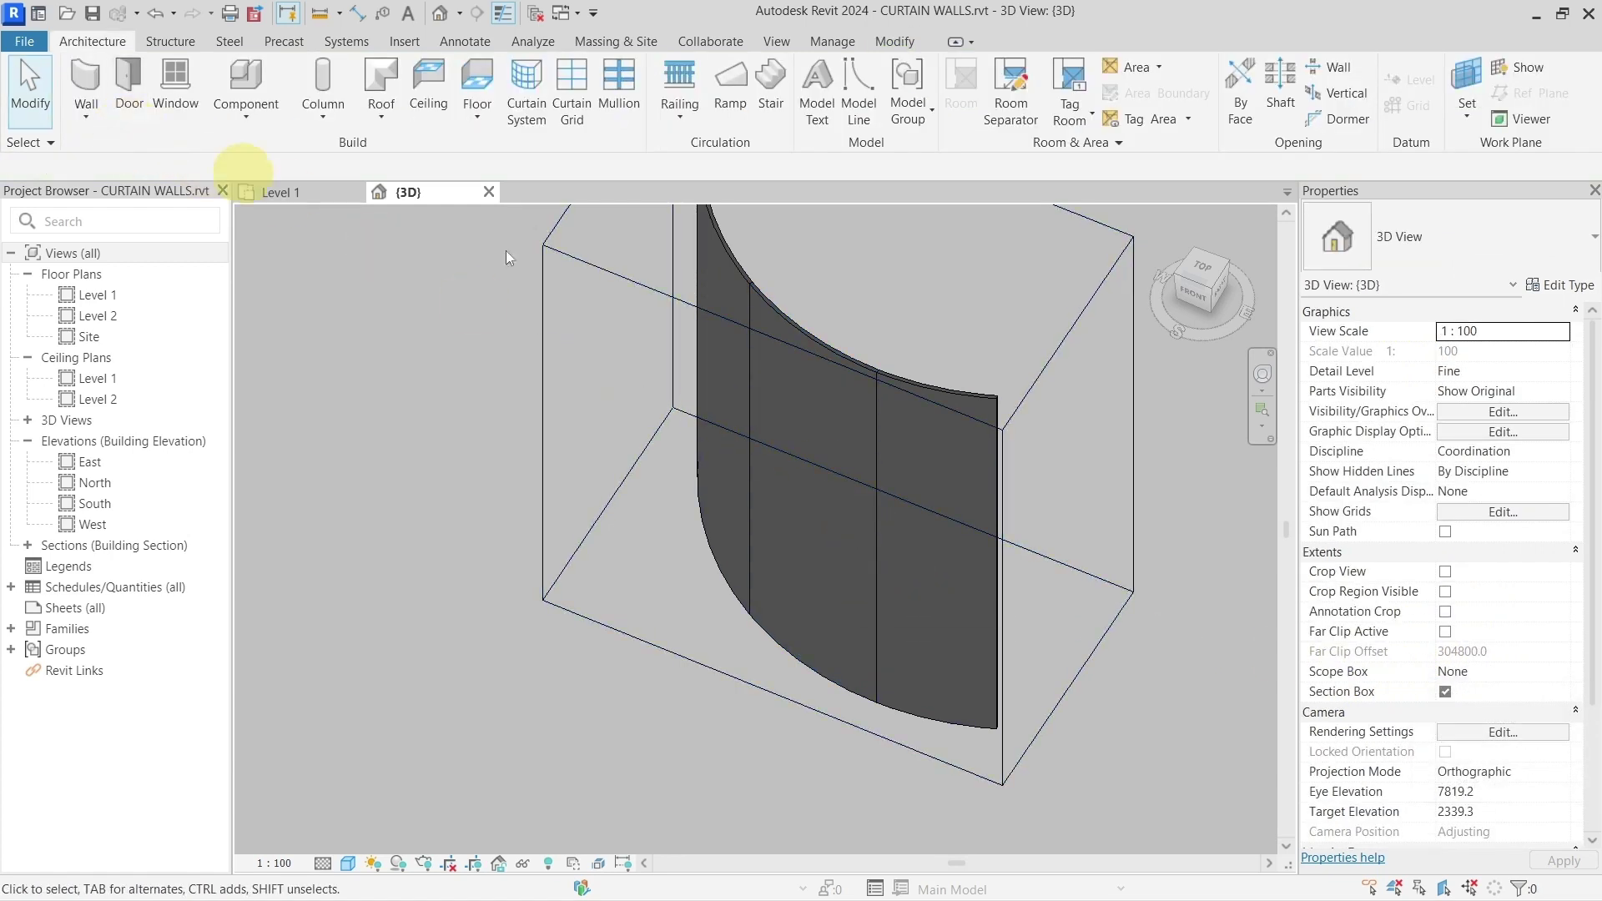
# - Place mullions on the right and left vertical grid lines and along the top curved edge
pyautogui.click(617, 92)
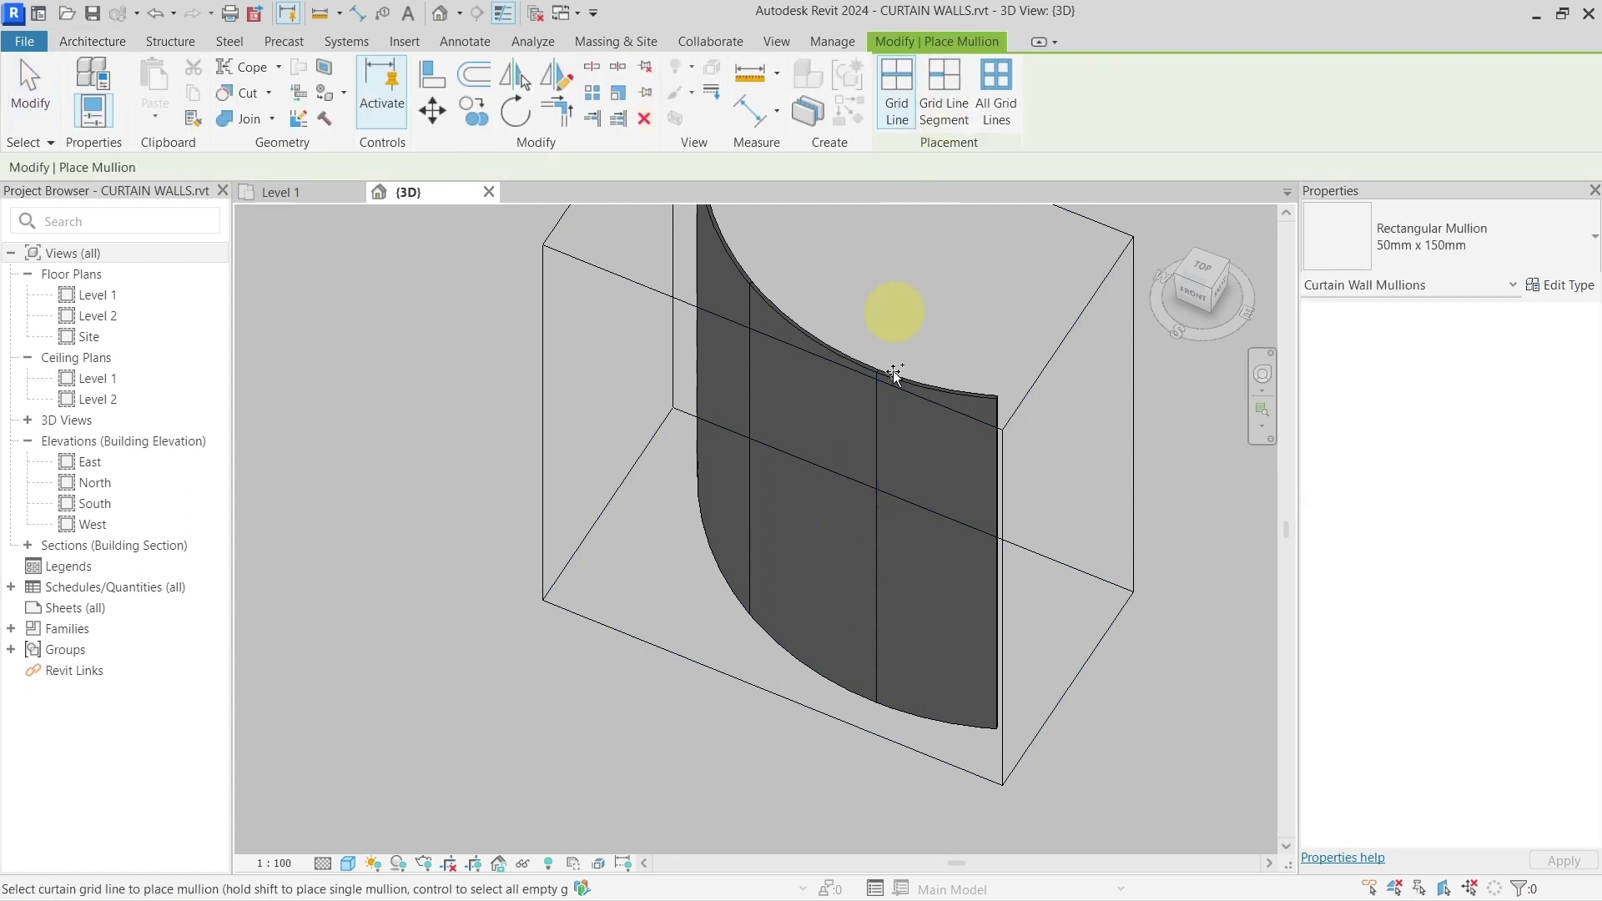
pyautogui.click(876, 455)
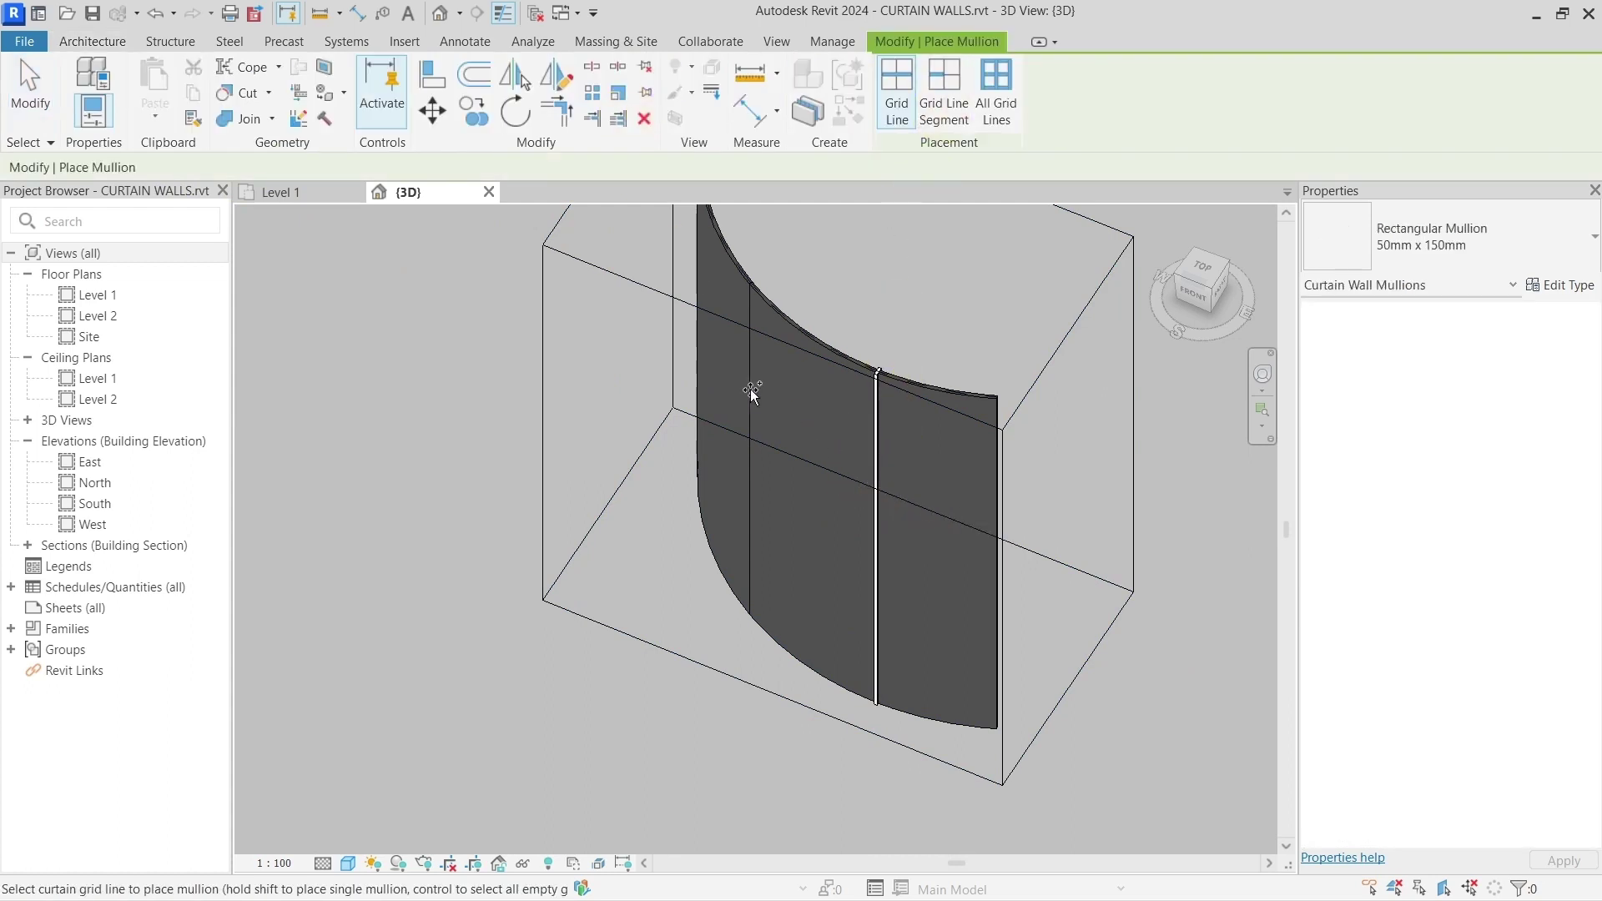
pyautogui.click(752, 444)
pyautogui.keyDown('shift'); pyautogui.moveTo(762, 447); pyautogui.dragTo(790, 402, button='middle'); pyautogui.keyUp('shift')
pyautogui.scroll(5, 779, 439)
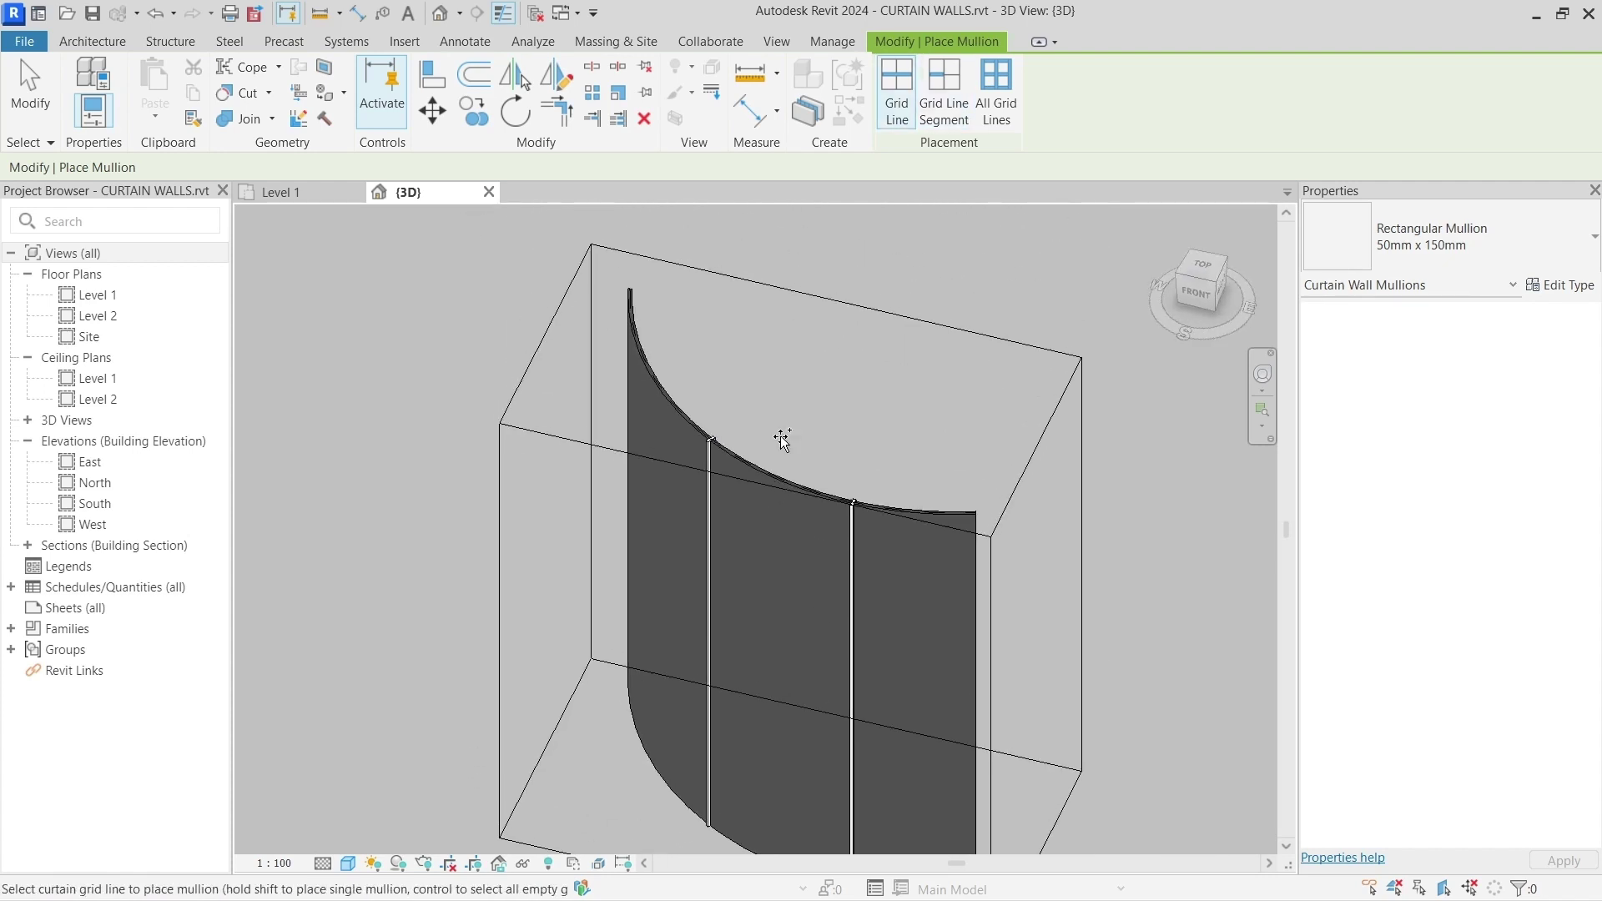
pyautogui.click(780, 476)
pyautogui.scroll(-1, 874, 594)
pyautogui.keyDown('shift'); pyautogui.moveTo(874, 594); pyautogui.dragTo(963, 649, button='middle'); pyautogui.keyUp('shift')
pyautogui.scroll(2, 855, 491)
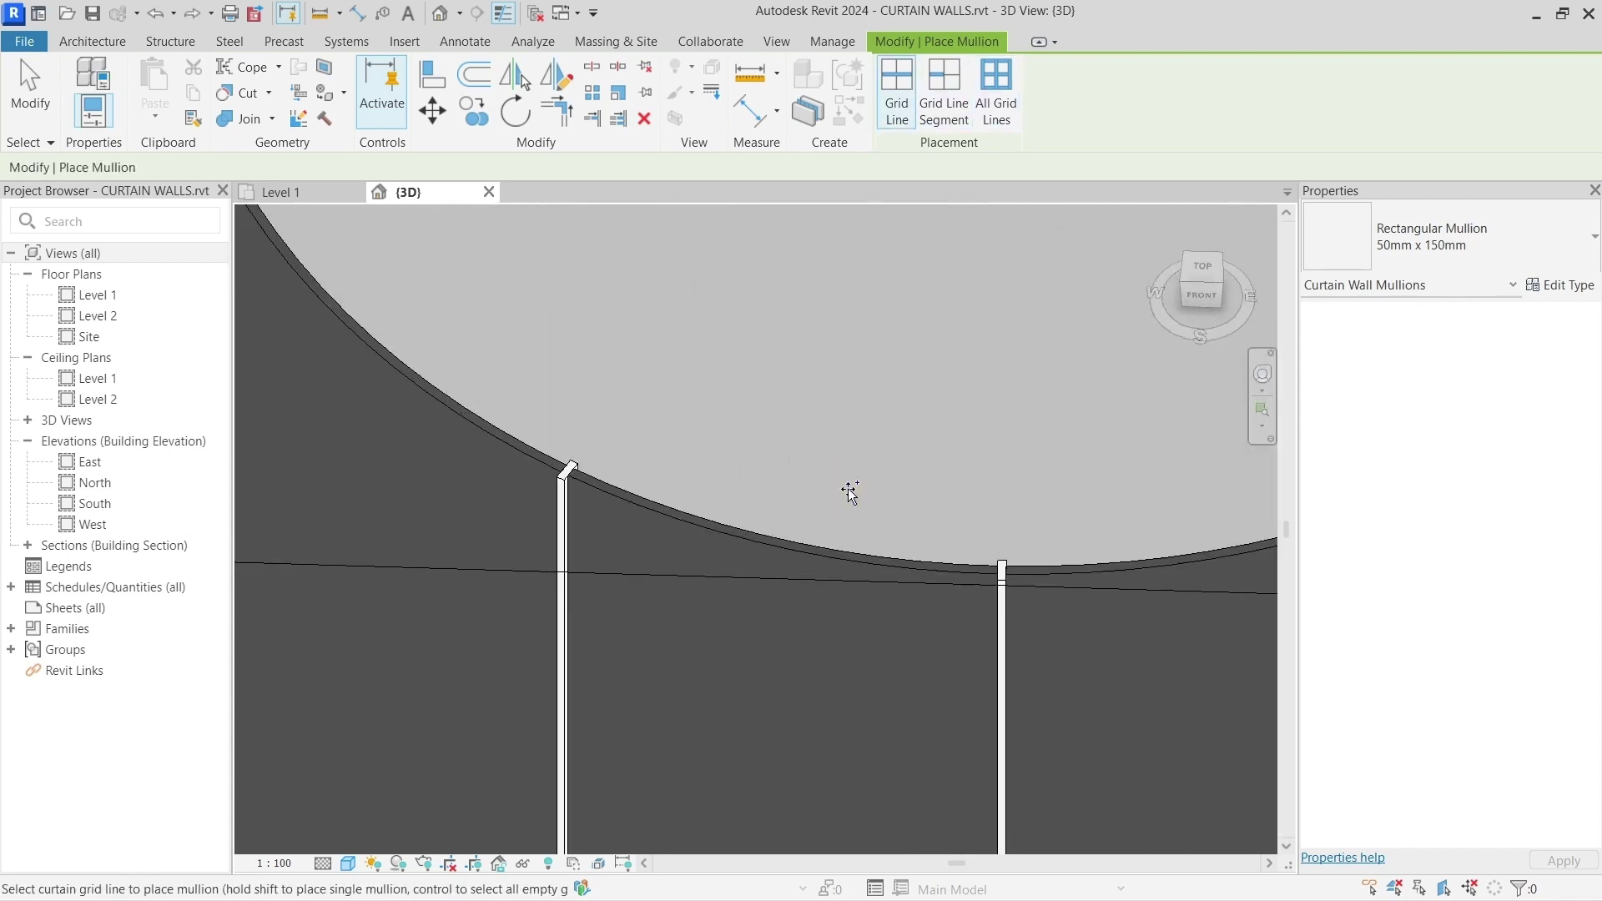
# - Stop placing mullions and return to 3D via the Level 1 plan, viewing from the front
pyautogui.press('Escape')
pyautogui.press('Escape')
pyautogui.click(503, 338)
pyautogui.click(310, 192)
pyautogui.click(535, 360)
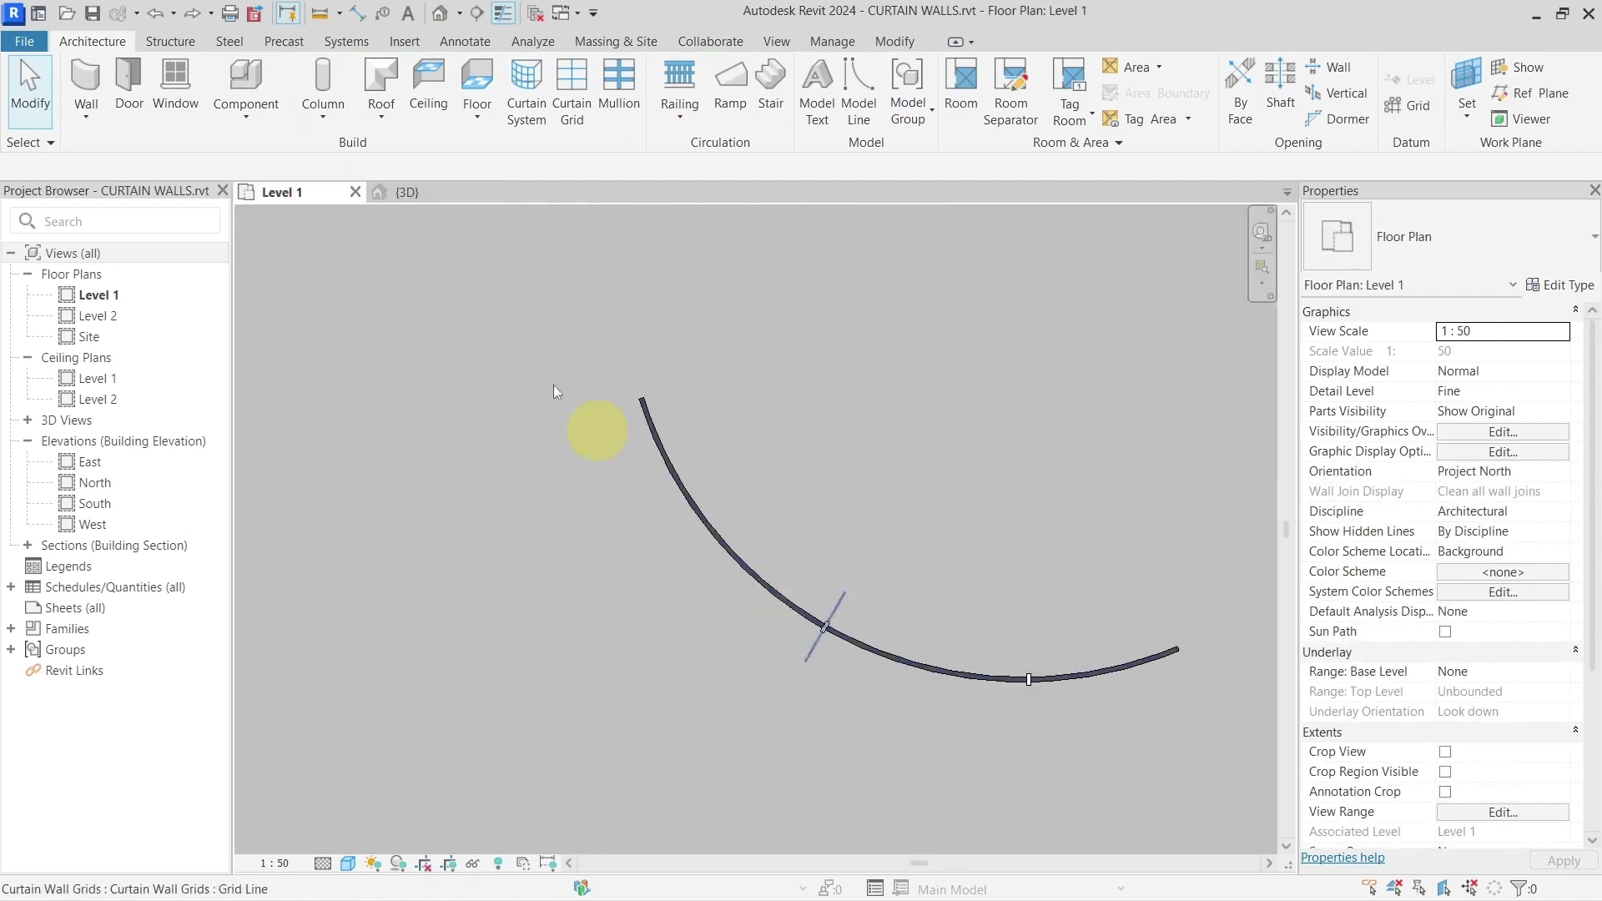
pyautogui.click(417, 192)
pyautogui.click(727, 577)
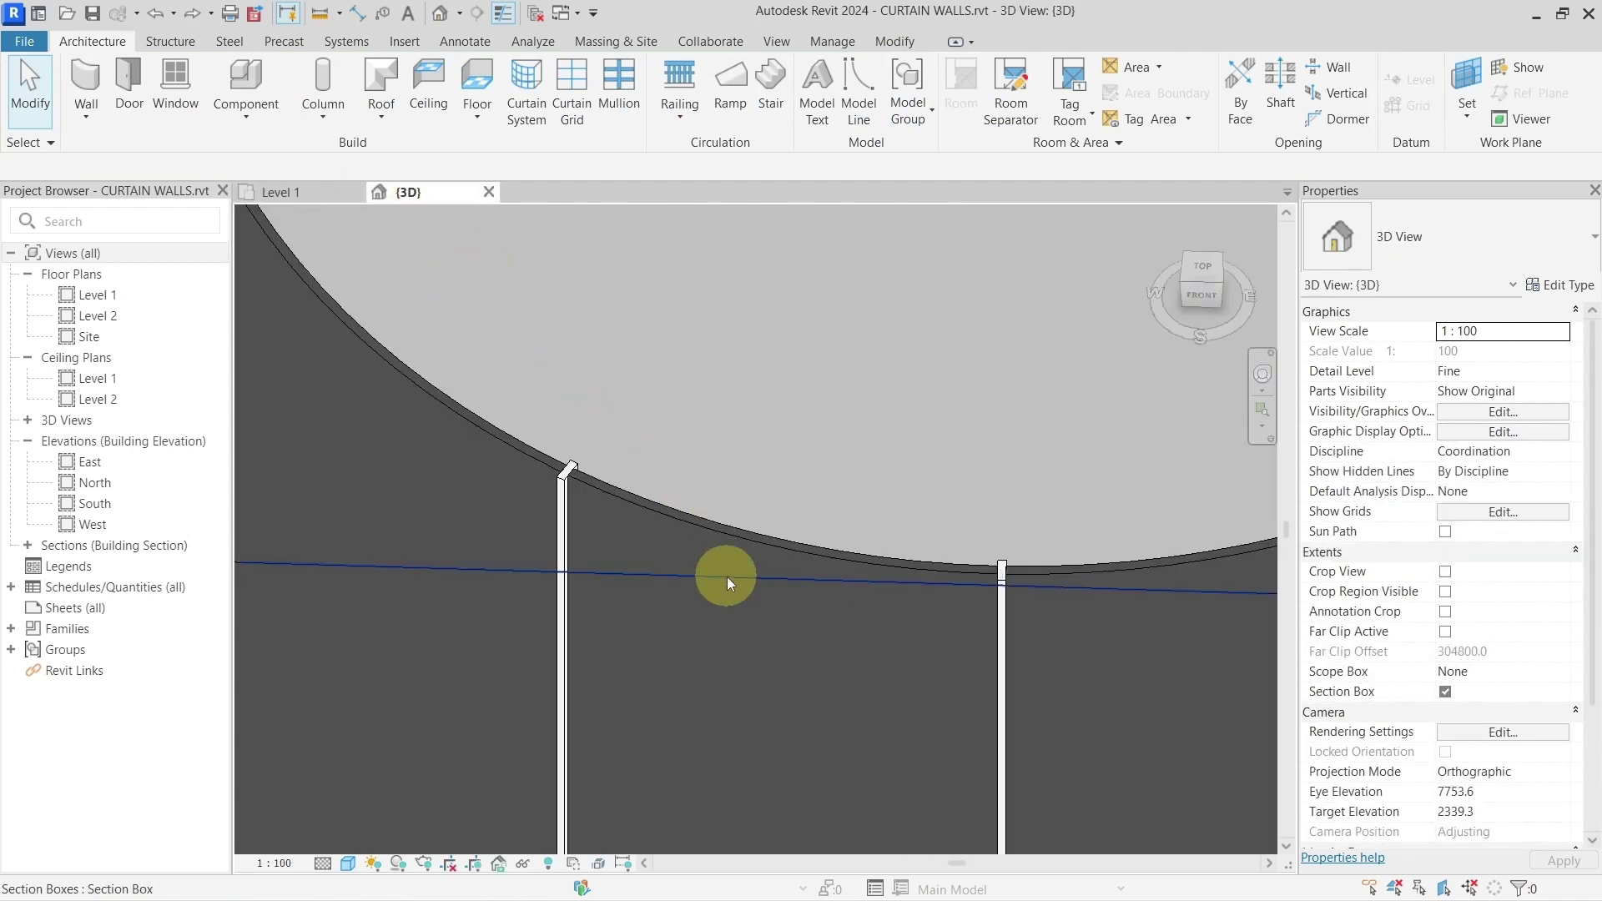
pyautogui.click(1208, 303)
# - From the front view, select the curtain panel beside a vertical grid line
pyautogui.click(823, 507)
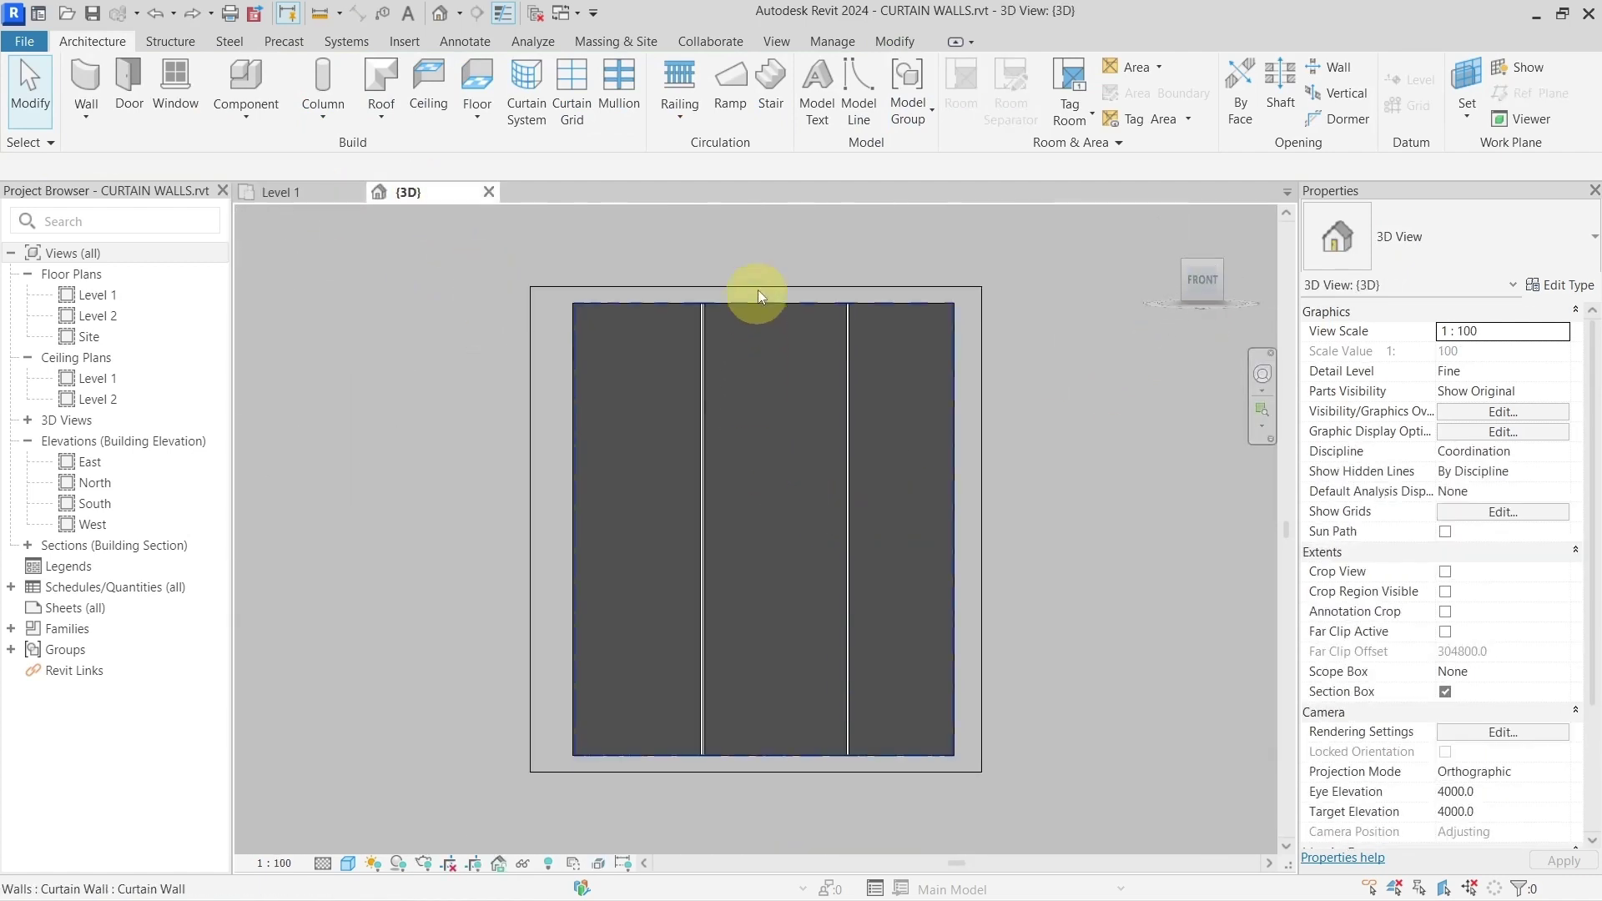
pyautogui.scroll(5, 757, 287)
pyautogui.moveTo(601, 369); pyautogui.dragTo(884, 424, button='middle')
pyautogui.click(1077, 492)
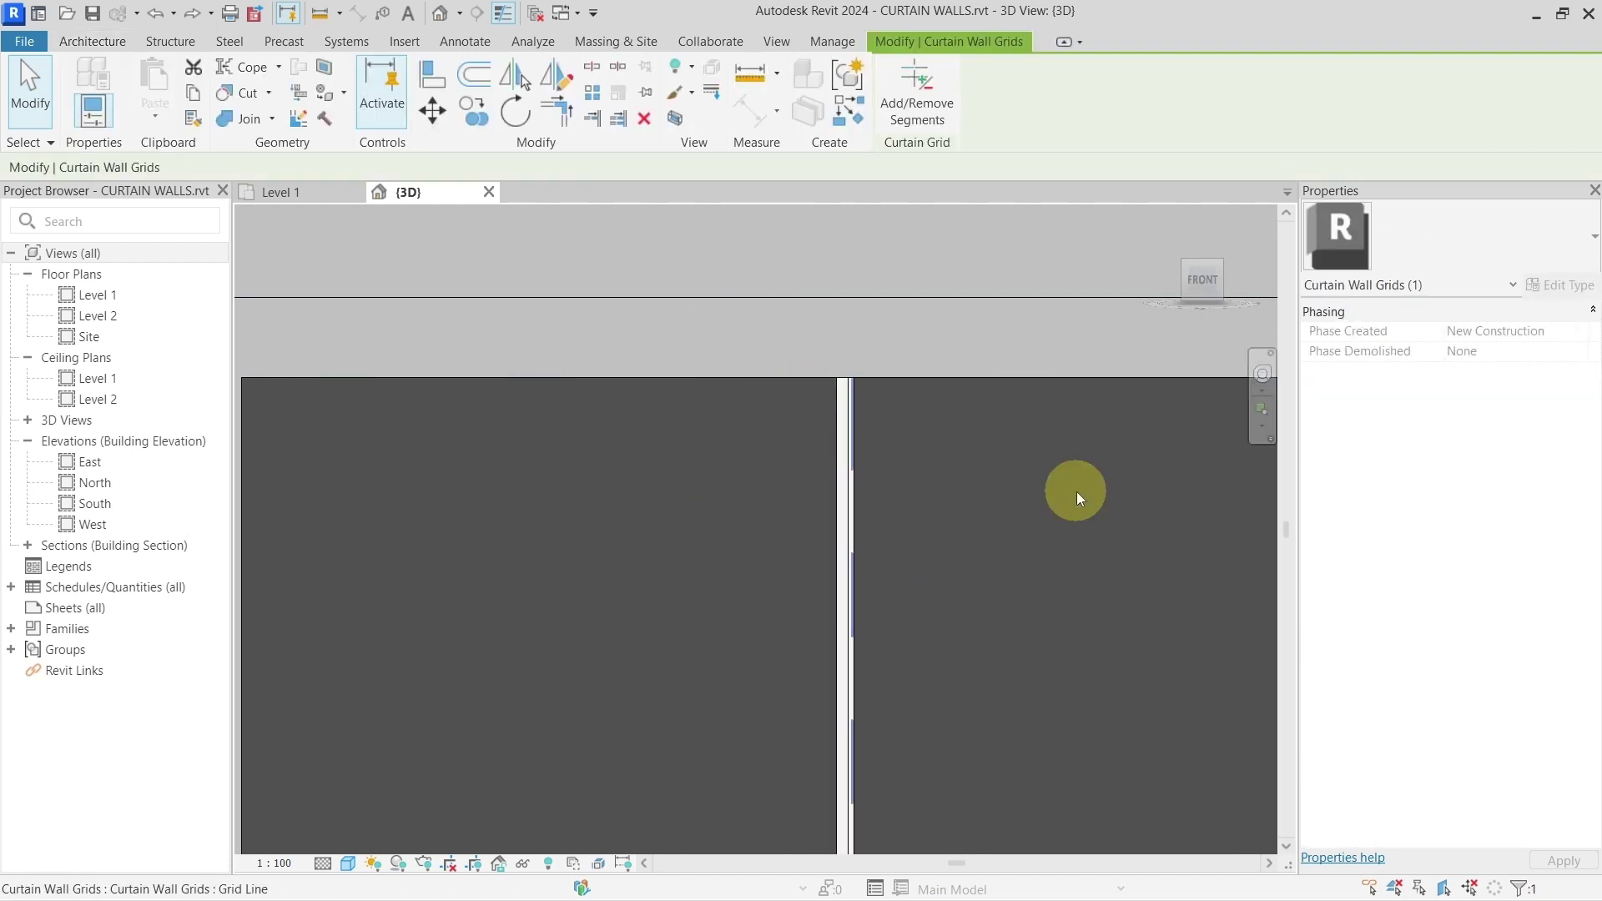
pyautogui.press('Tab')
pyautogui.click(1076, 492)
pyautogui.scroll(-3, 1076, 493)
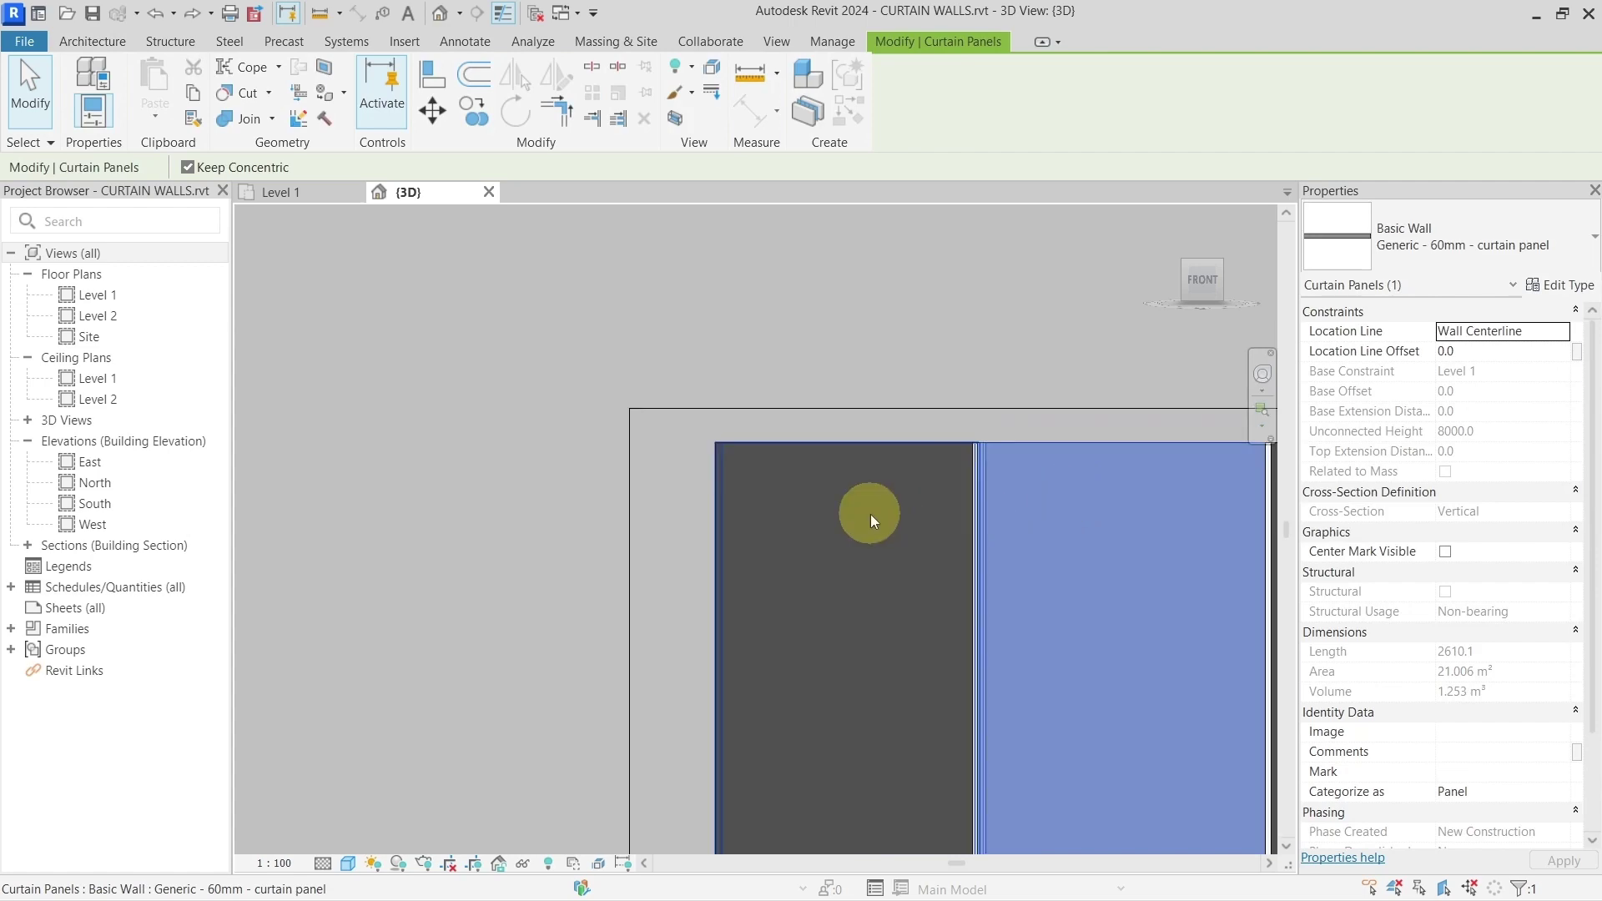
pyautogui.scroll(-5, 869, 514)
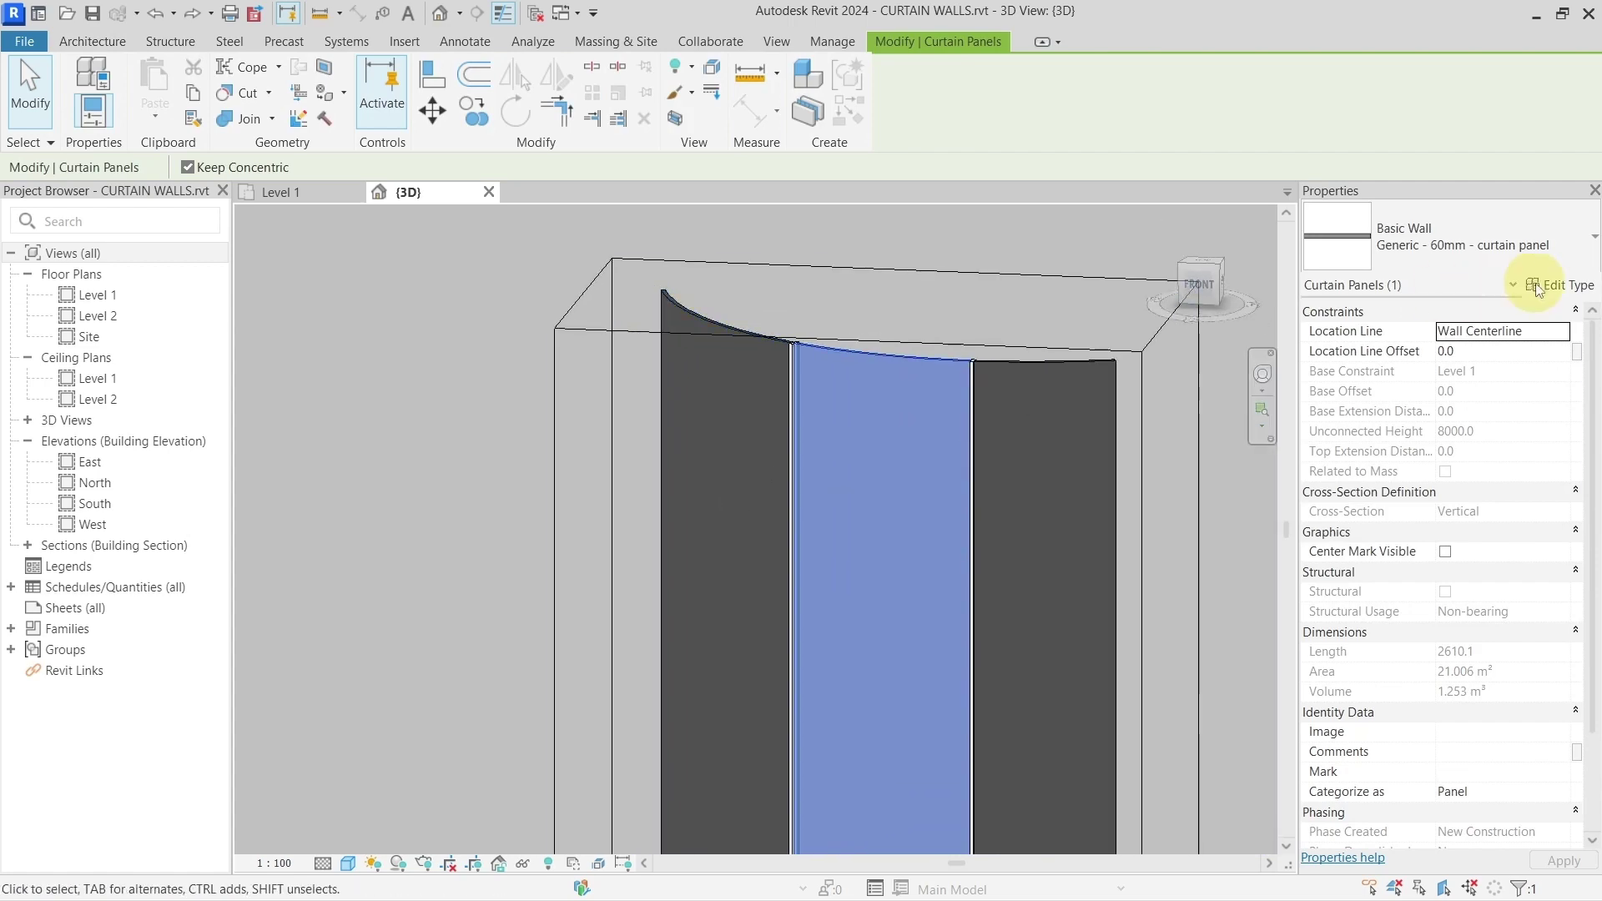
# - Set the panel type's structure layer material to Glass and close all dialogs
pyautogui.click(1541, 288)
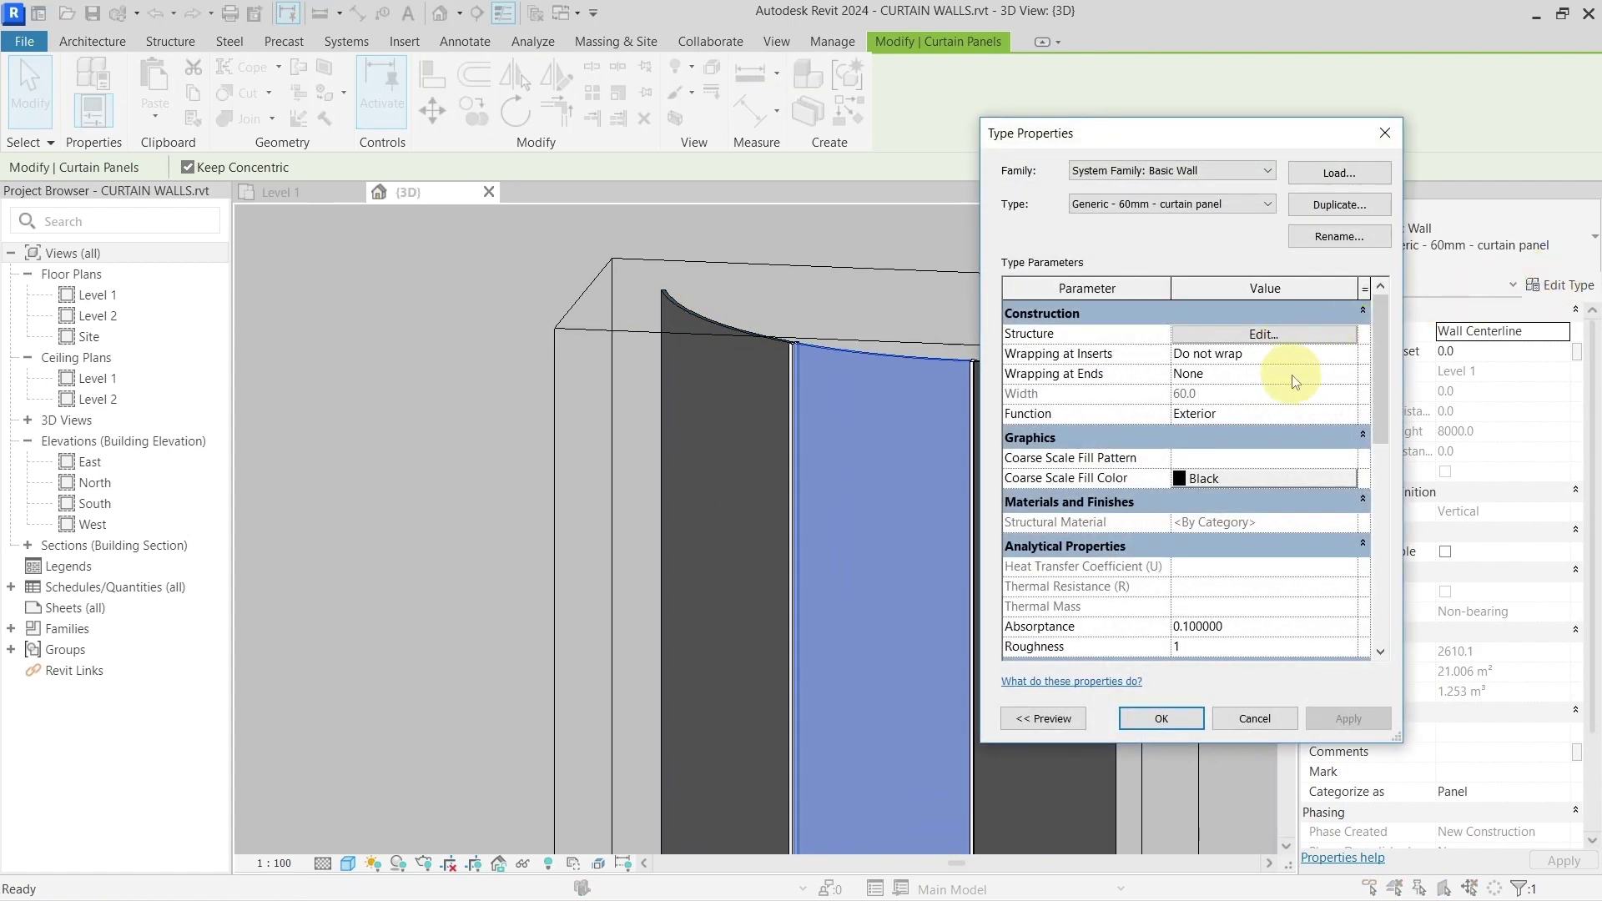
pyautogui.click(1263, 334)
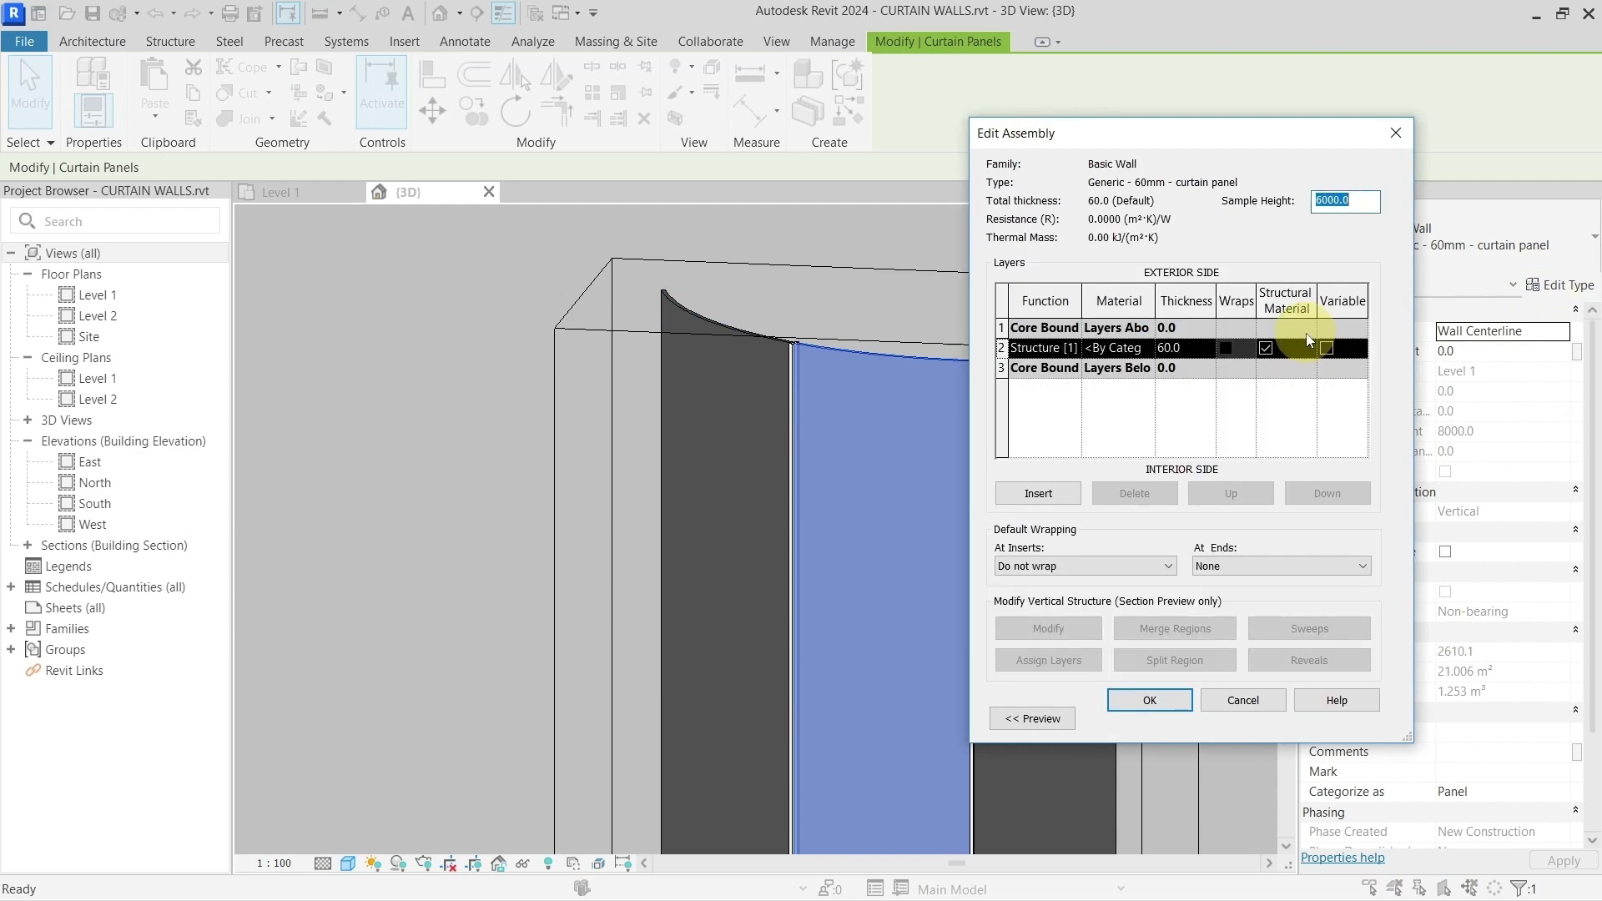
pyautogui.click(1148, 354)
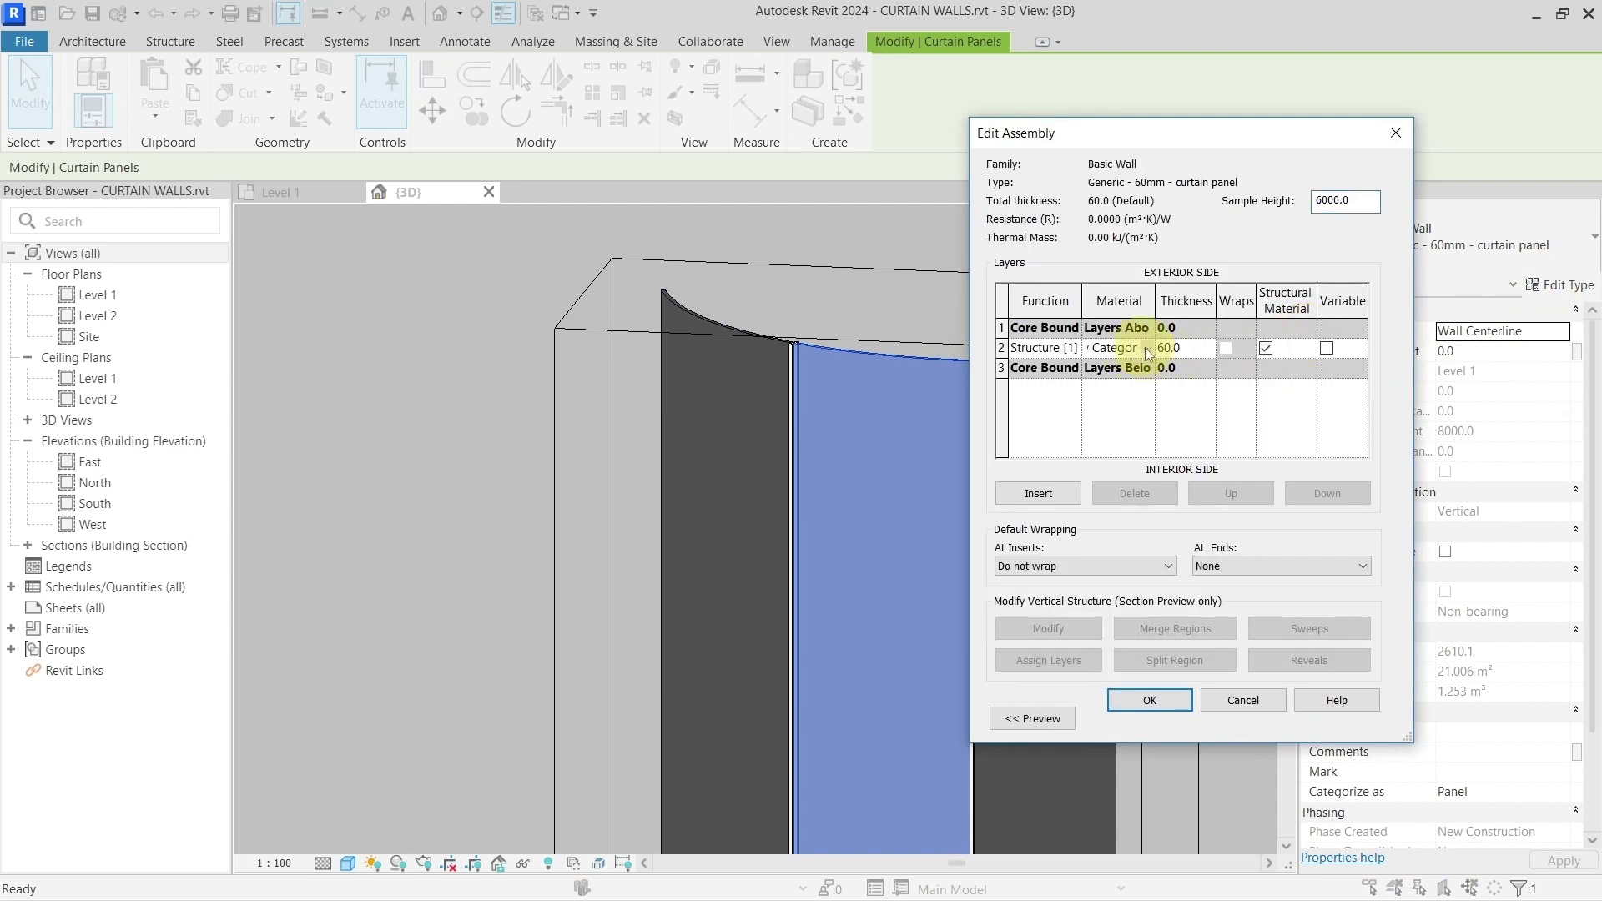
pyautogui.click(1147, 347)
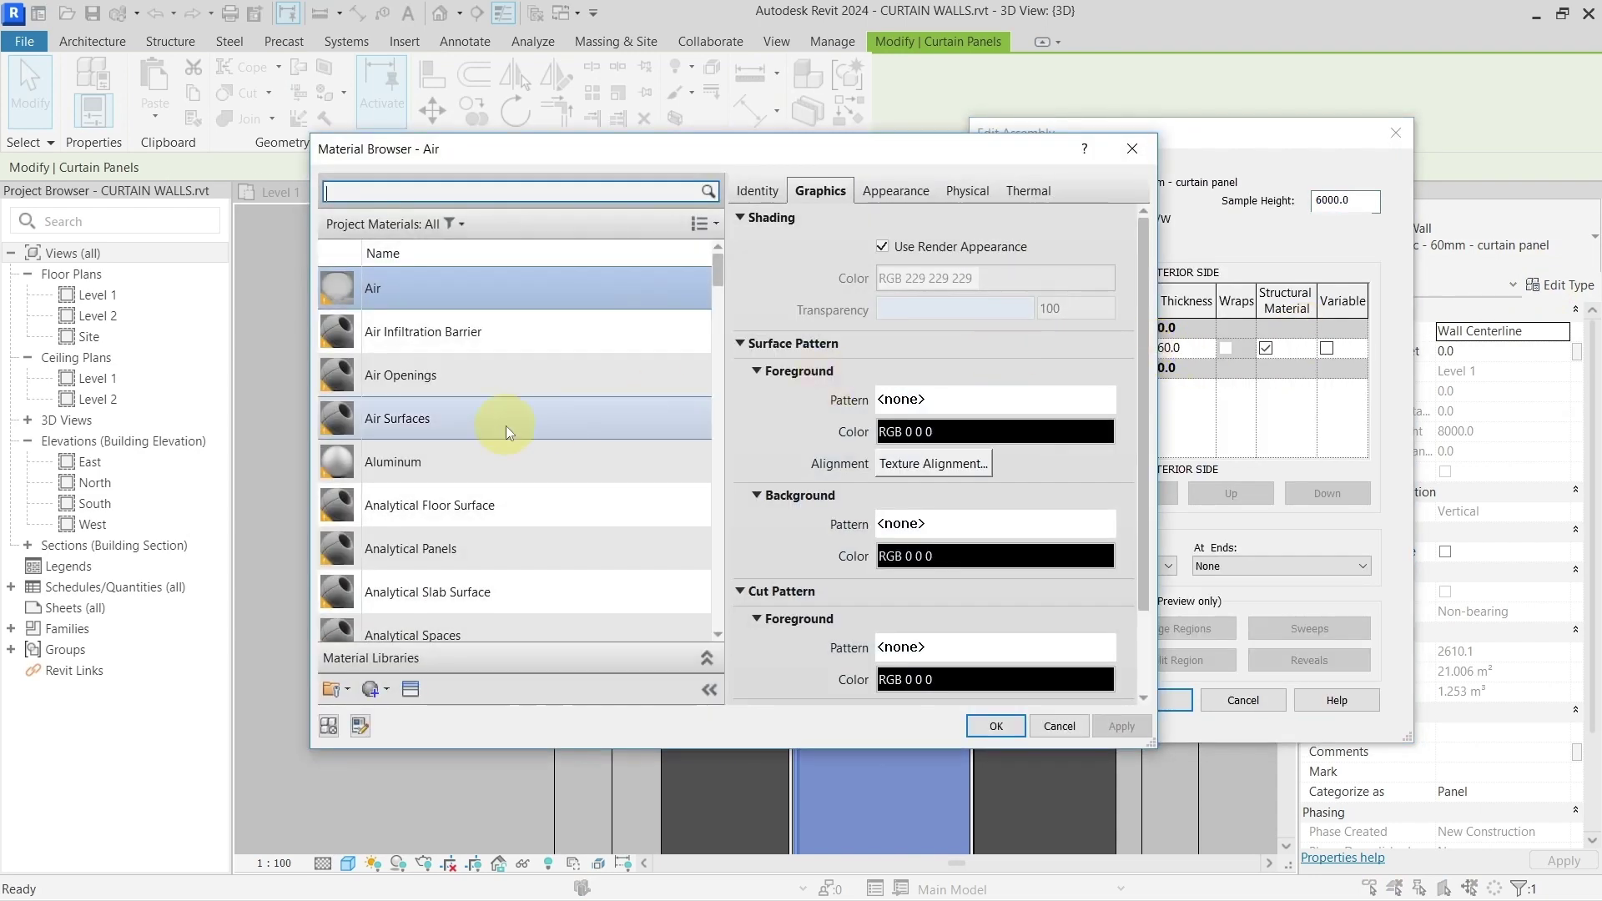
pyautogui.write('g')
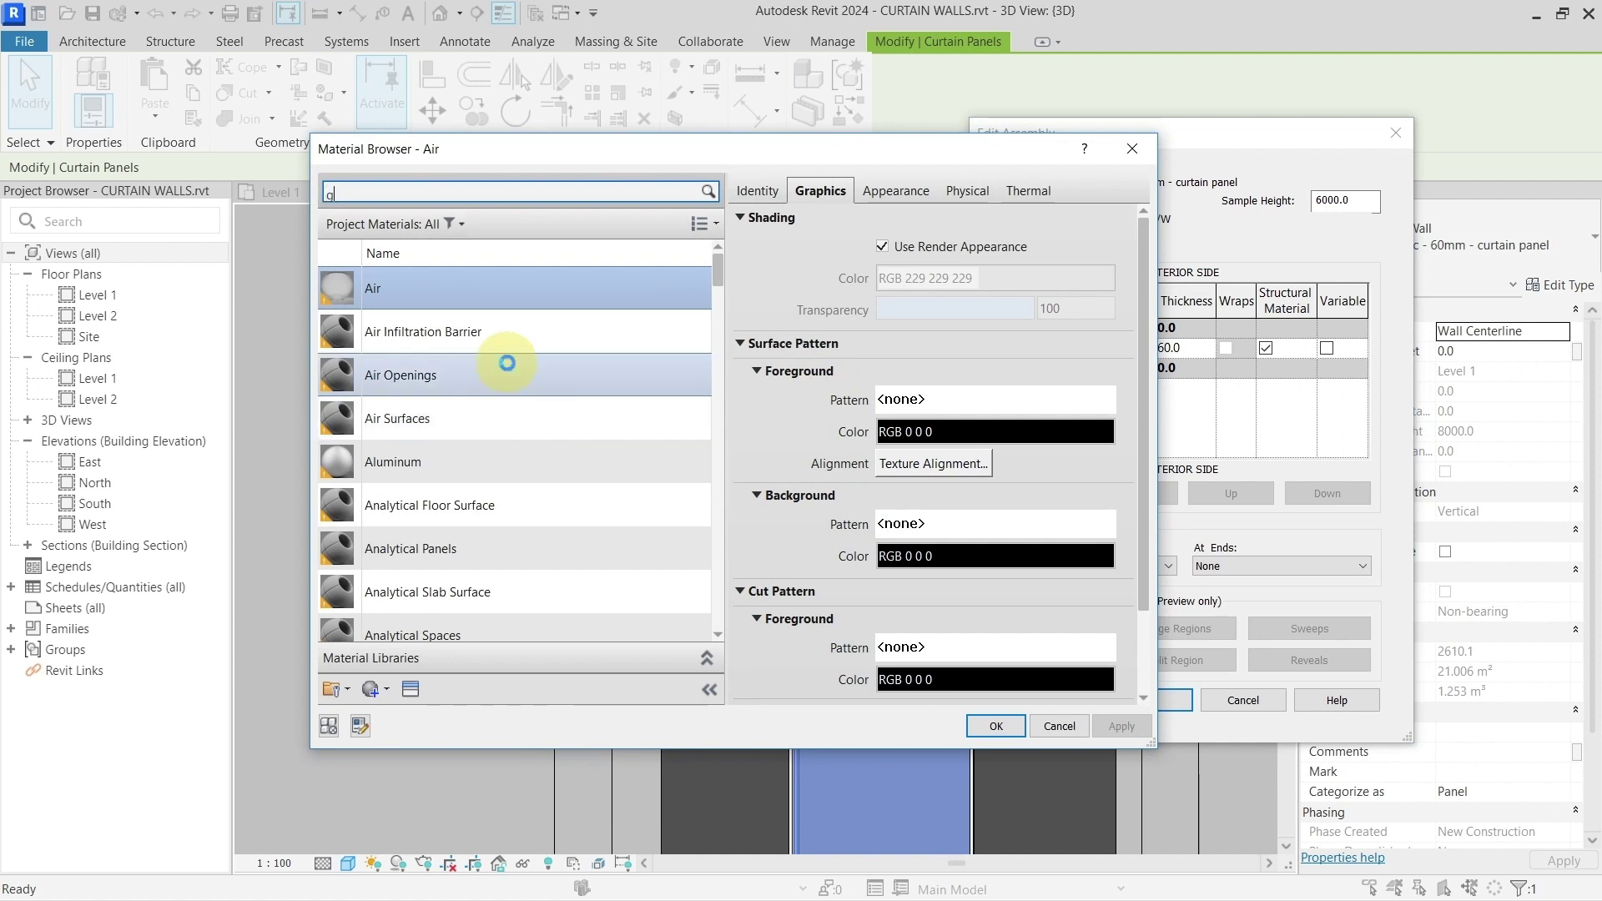
pyautogui.write('l')
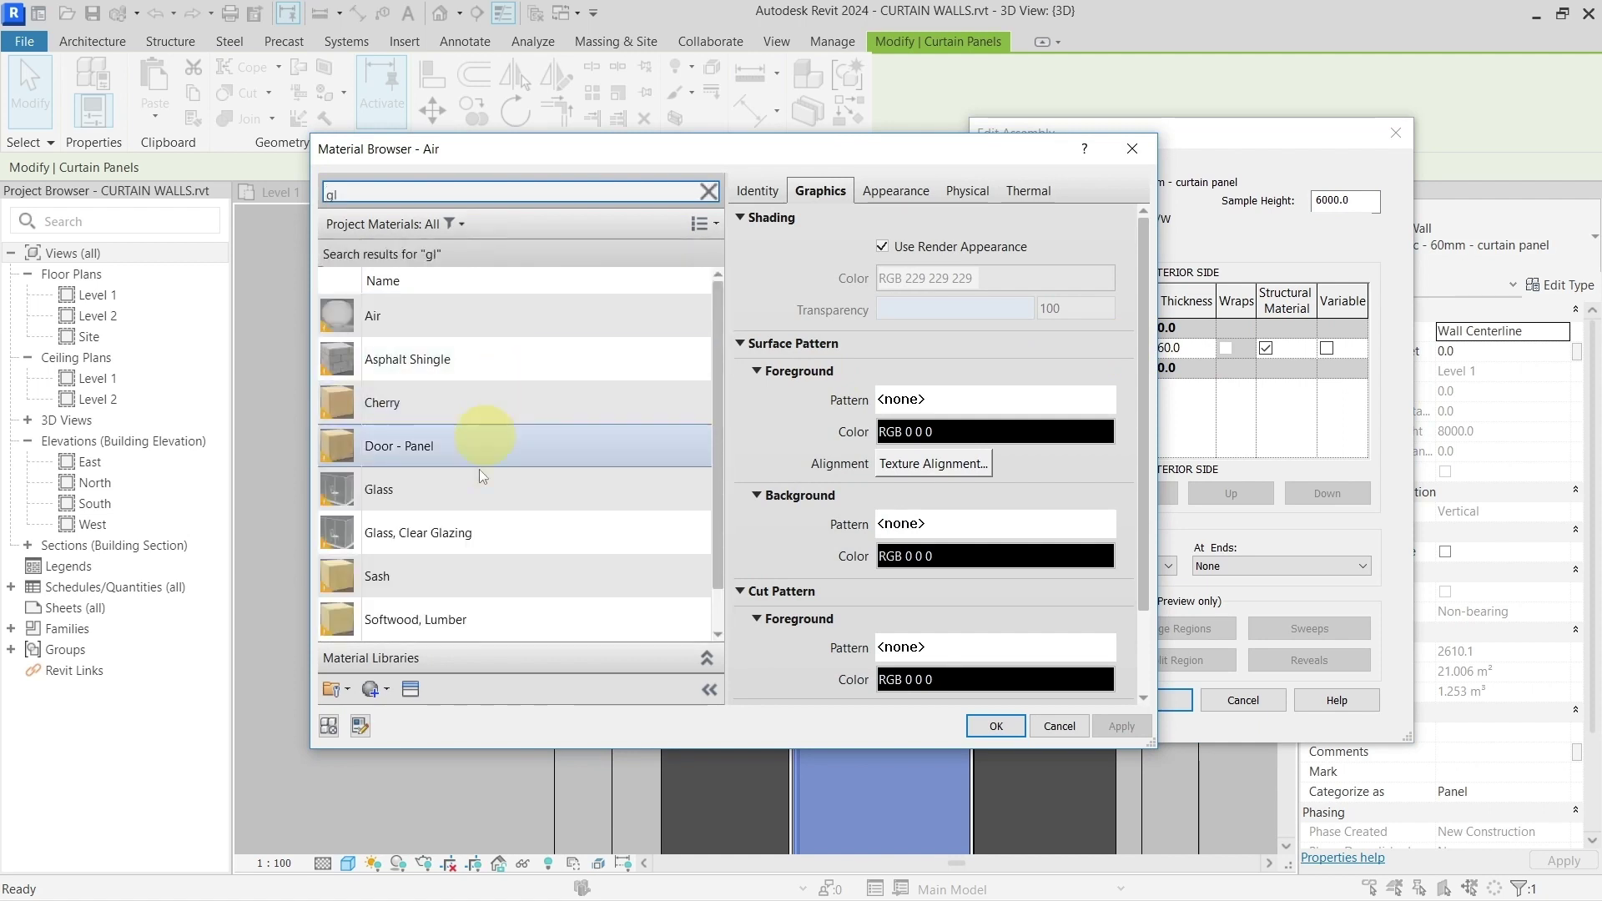
pyautogui.click(473, 486)
pyautogui.click(996, 726)
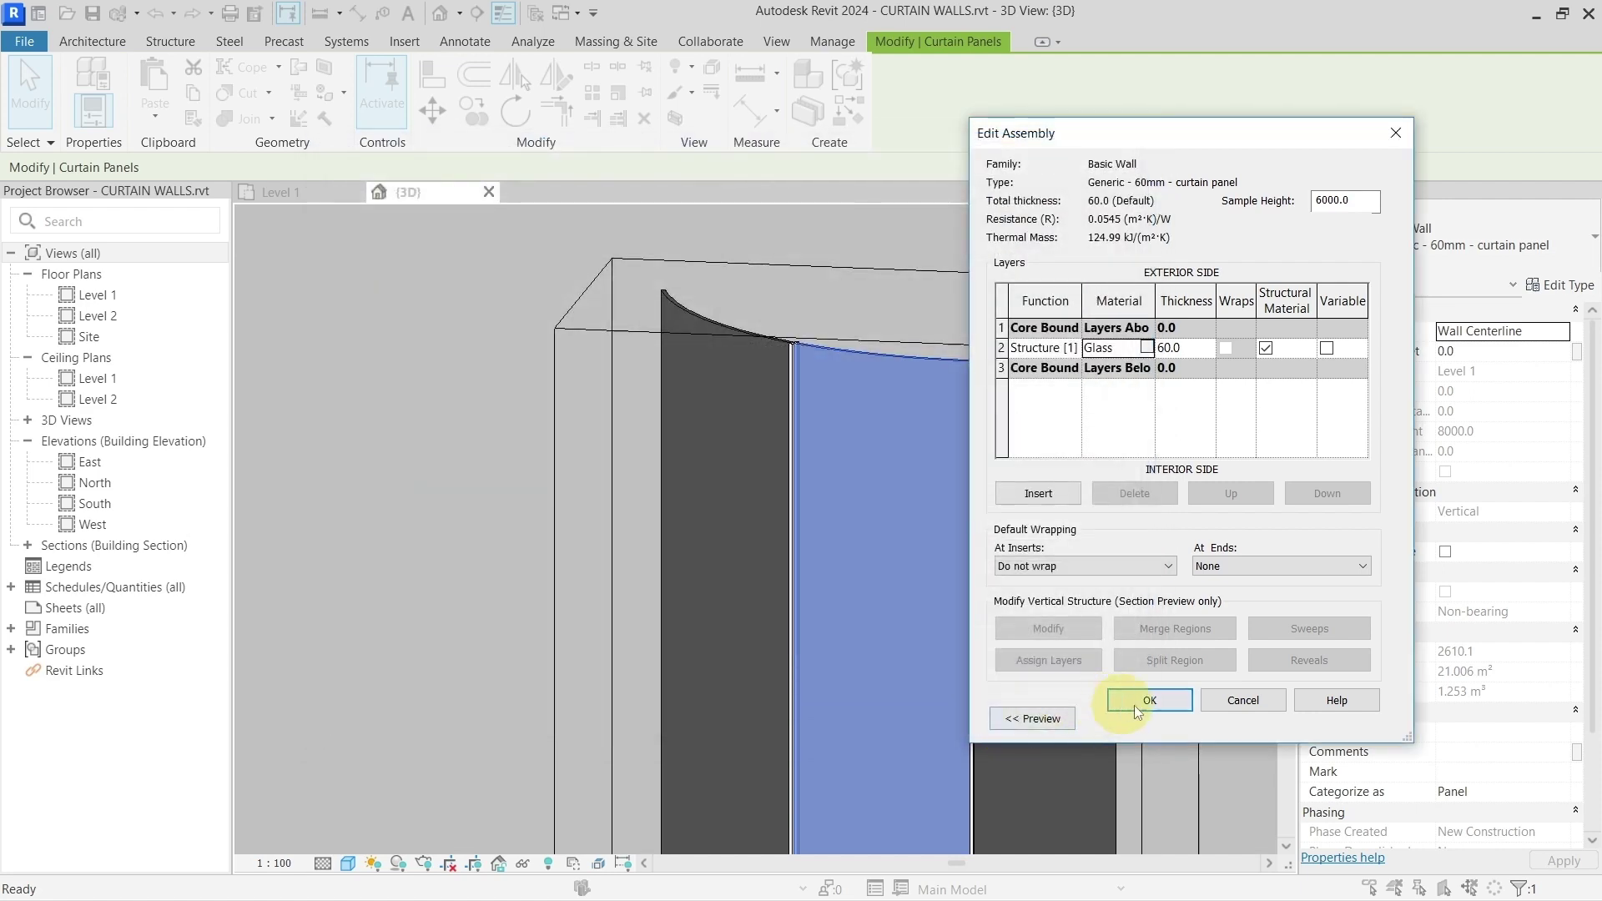
pyautogui.click(1140, 704)
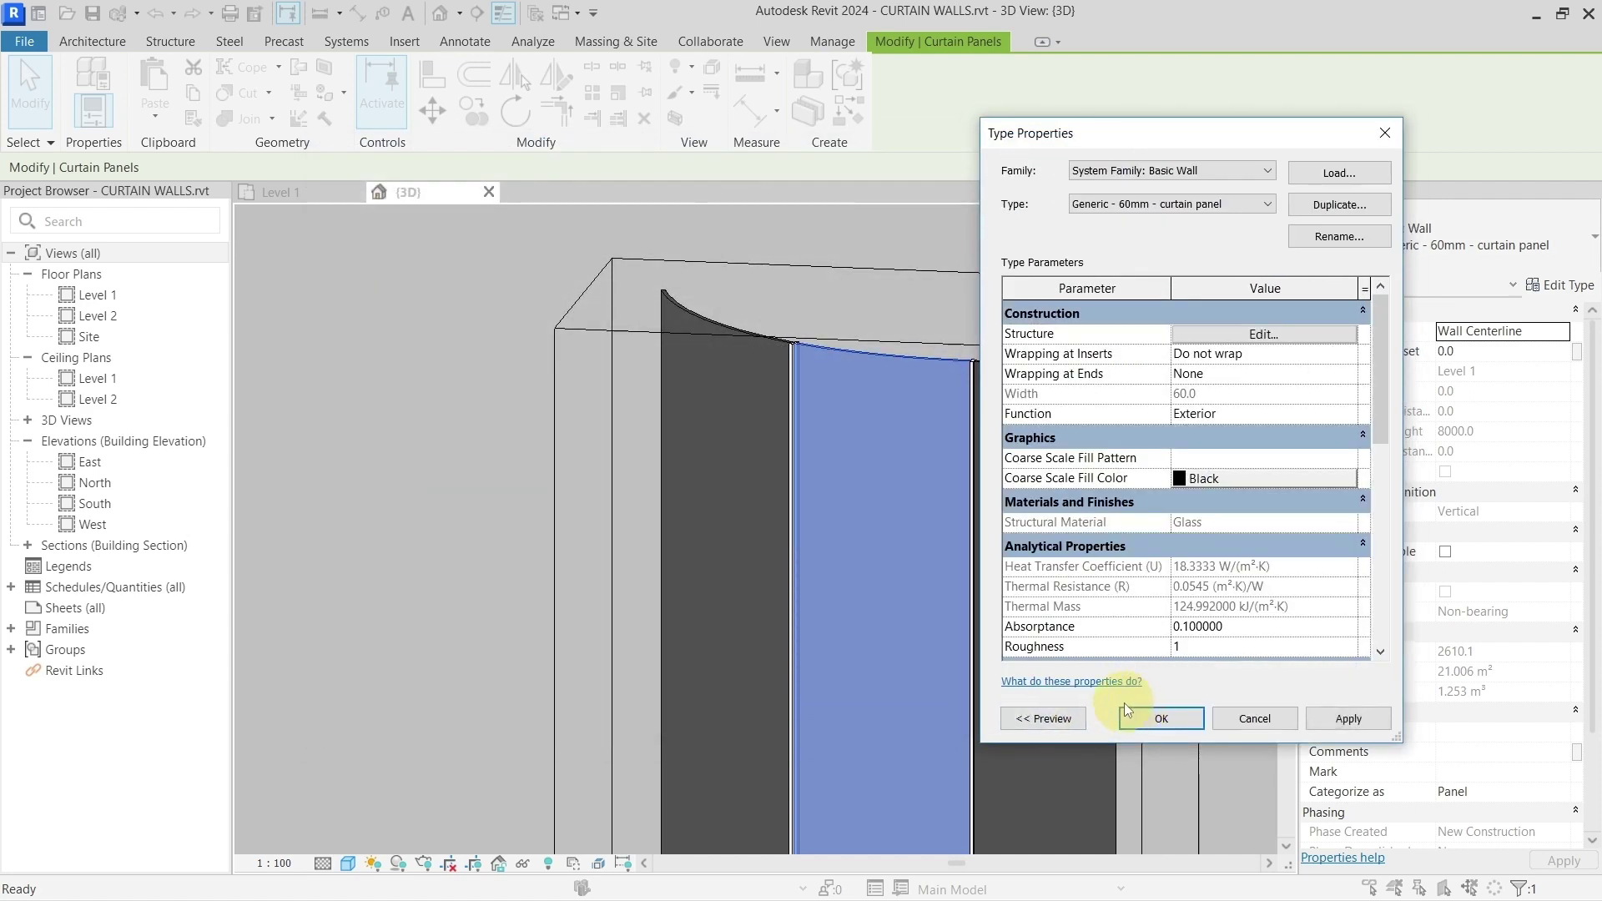
pyautogui.click(1150, 719)
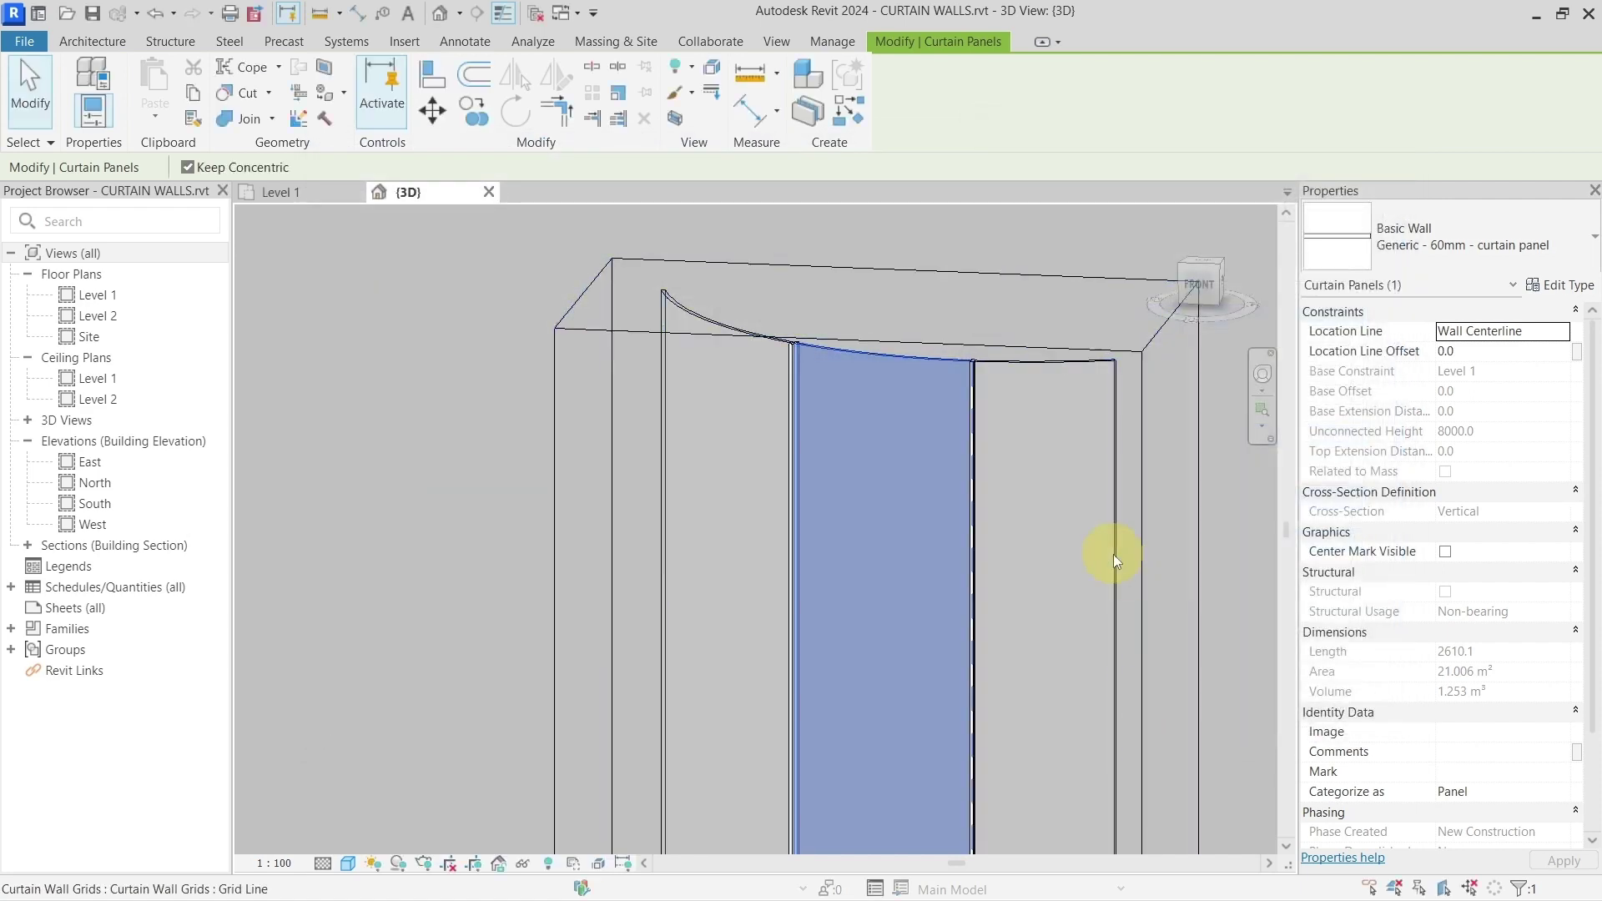
# - From the front view, add a horizontal curtain grid line near the wall's bottom edge
pyautogui.click(1208, 289)
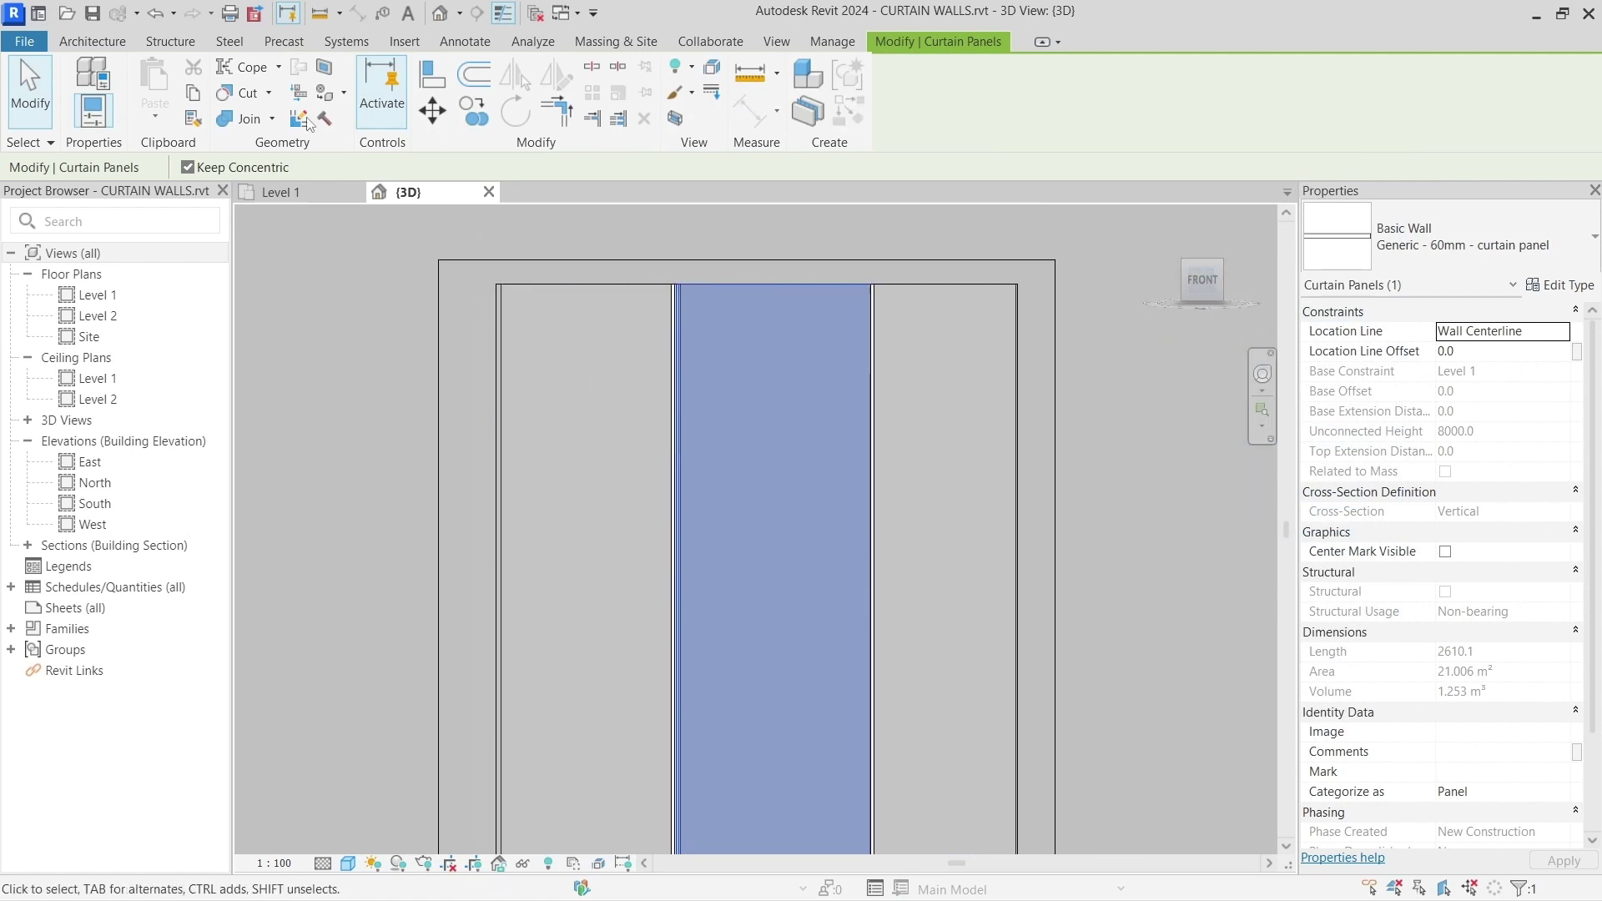
pyautogui.click(94, 42)
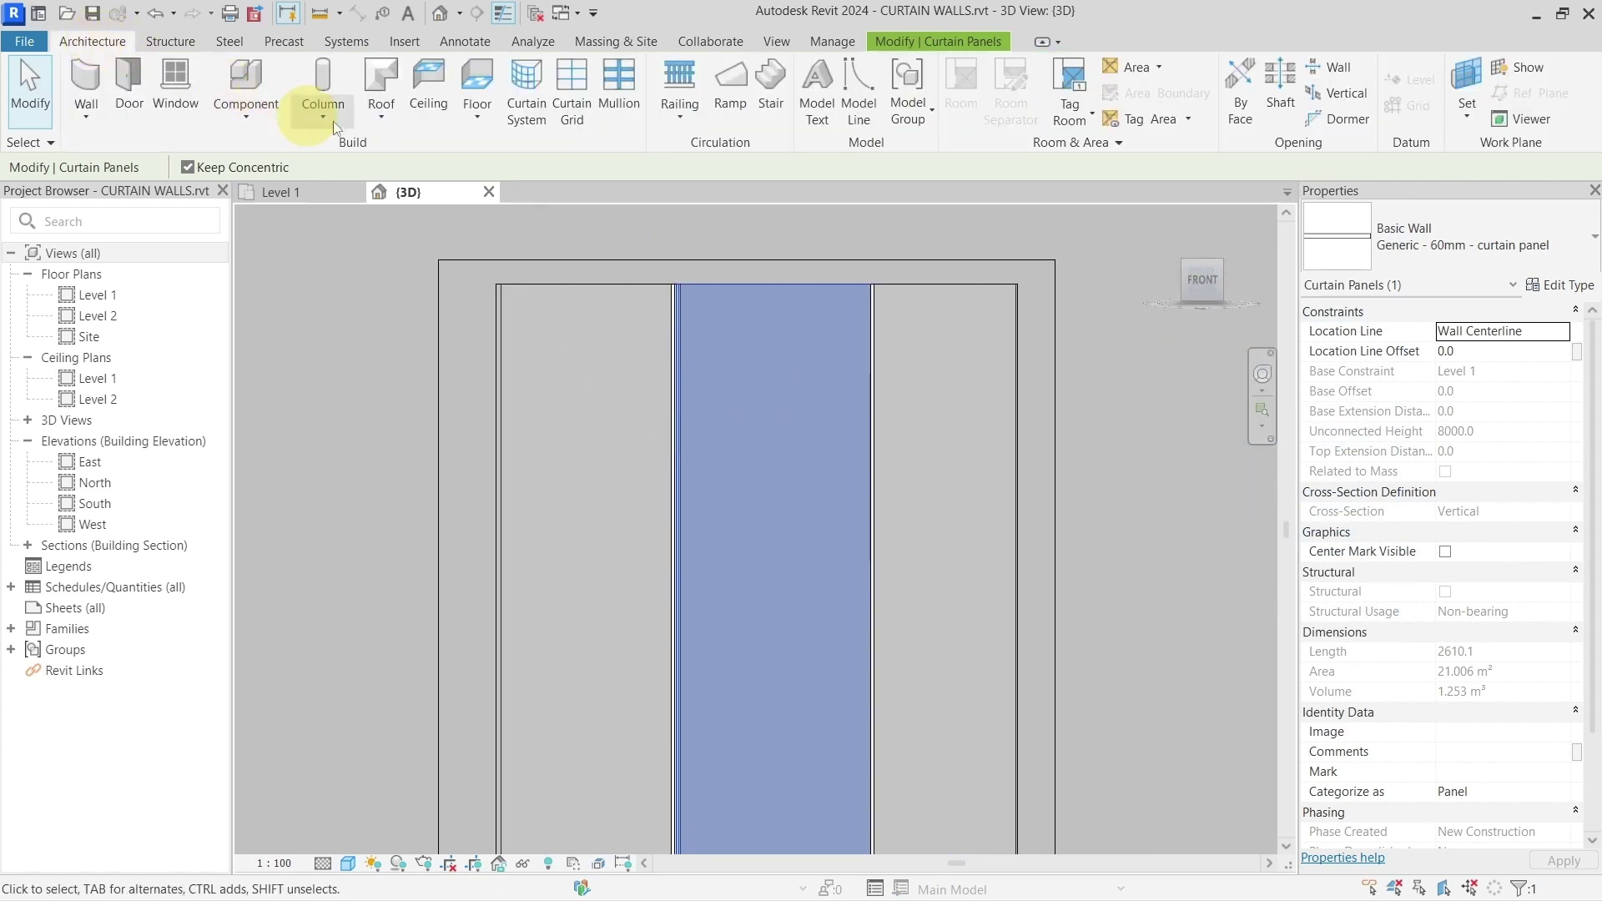
pyautogui.click(563, 98)
pyautogui.scroll(4, 536, 288)
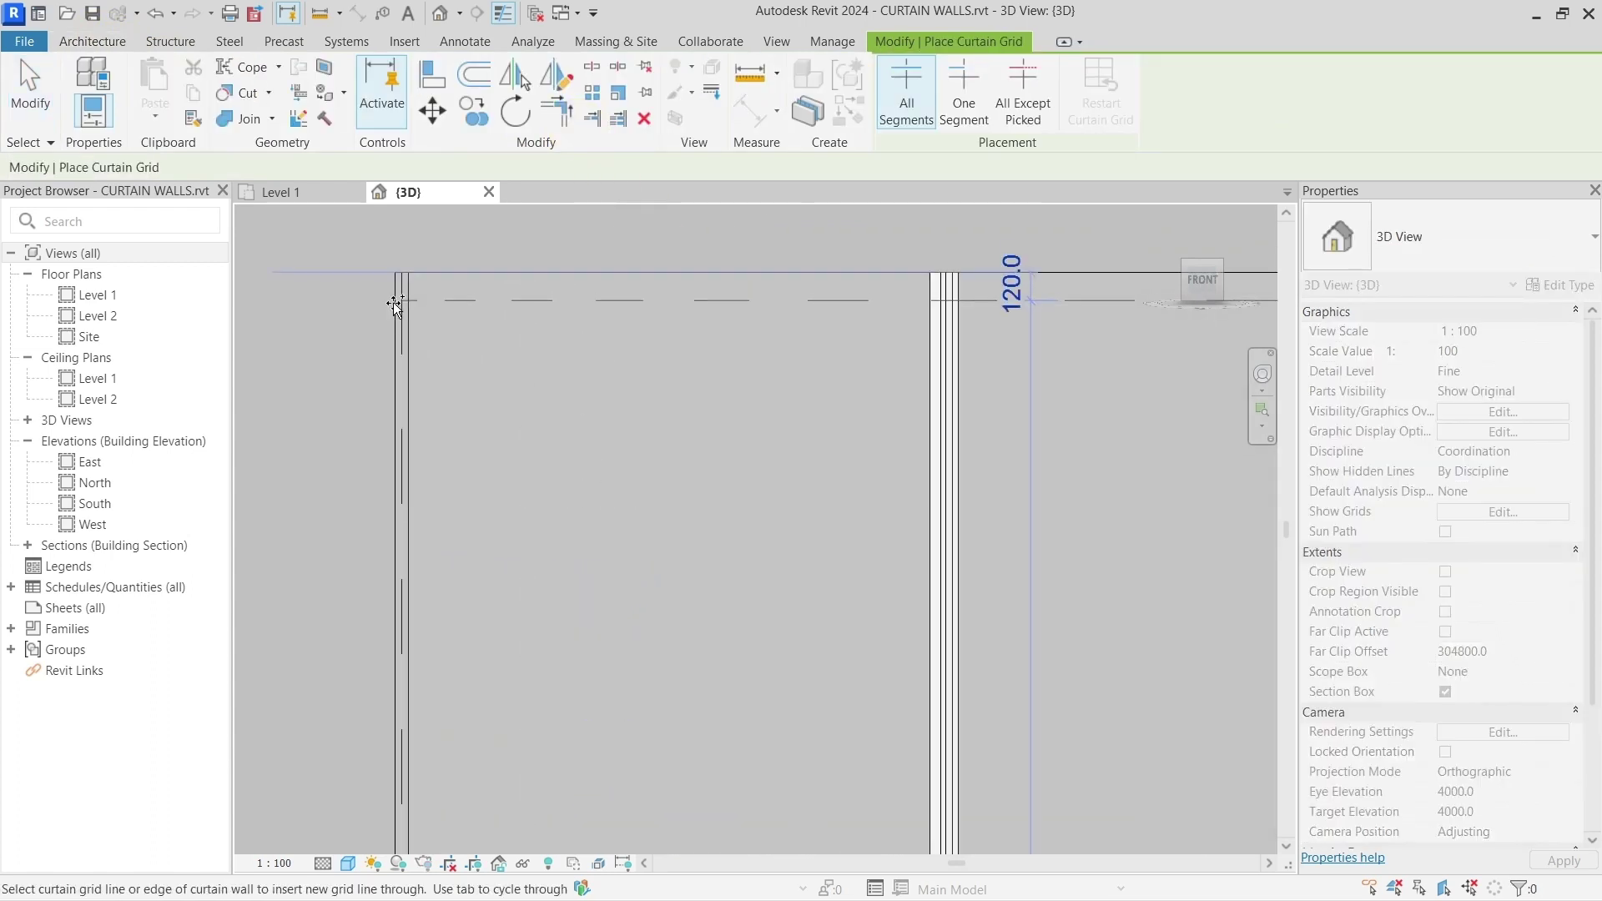
pyautogui.scroll(-5, 400, 333)
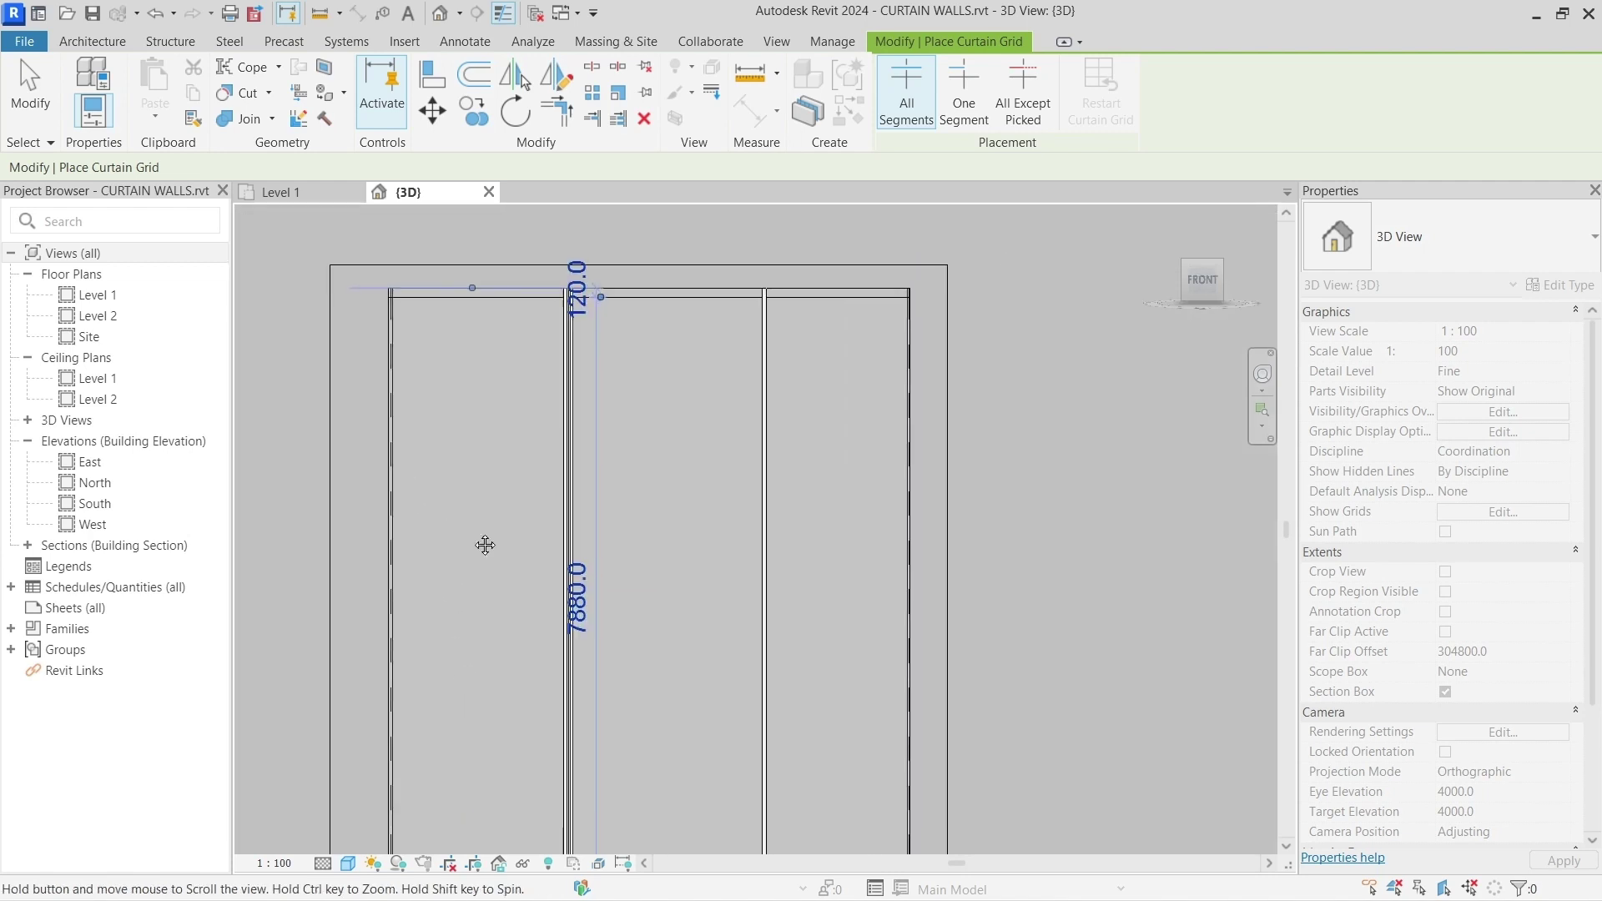
pyautogui.scroll(5, 418, 489)
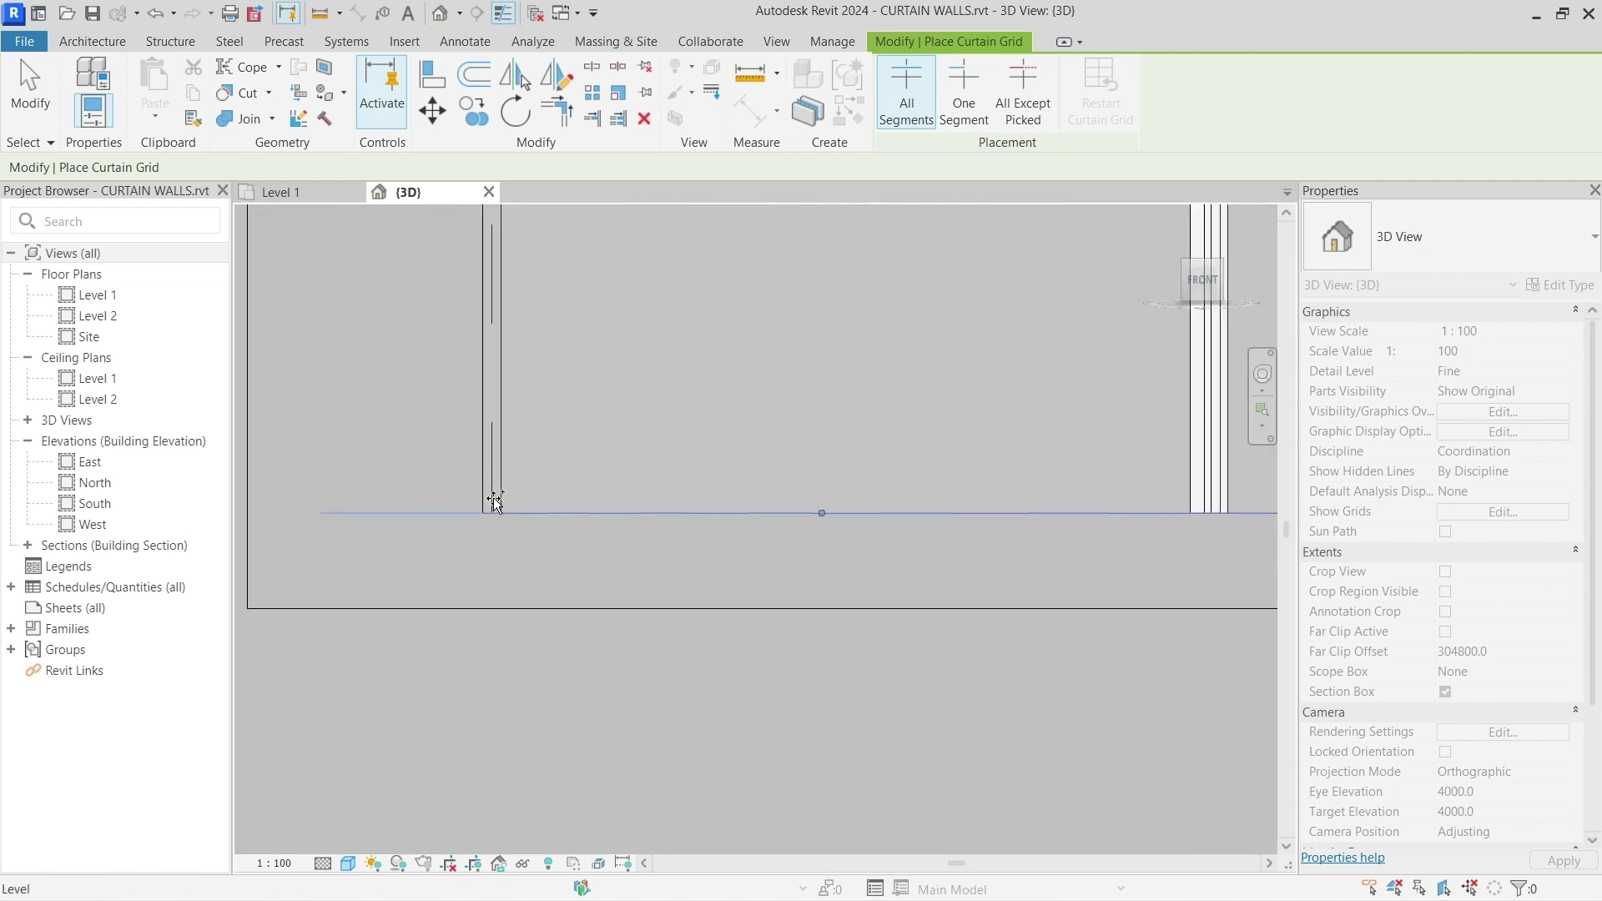
pyautogui.click(495, 503)
pyautogui.press('Escape')
pyautogui.press('Escape')
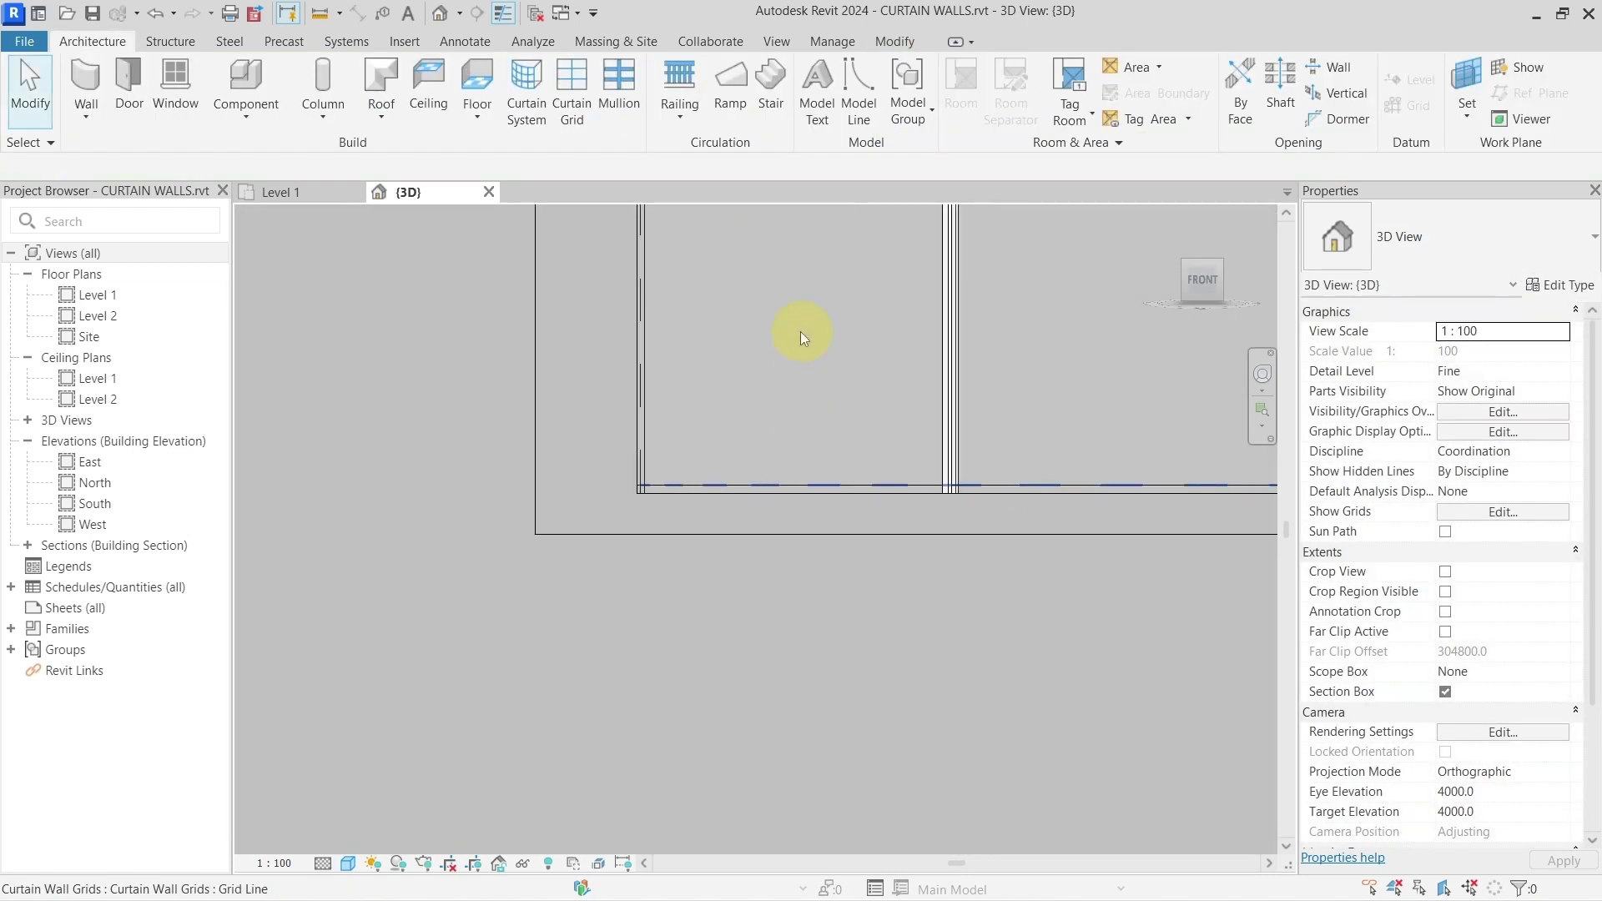
pyautogui.scroll(4, 799, 332)
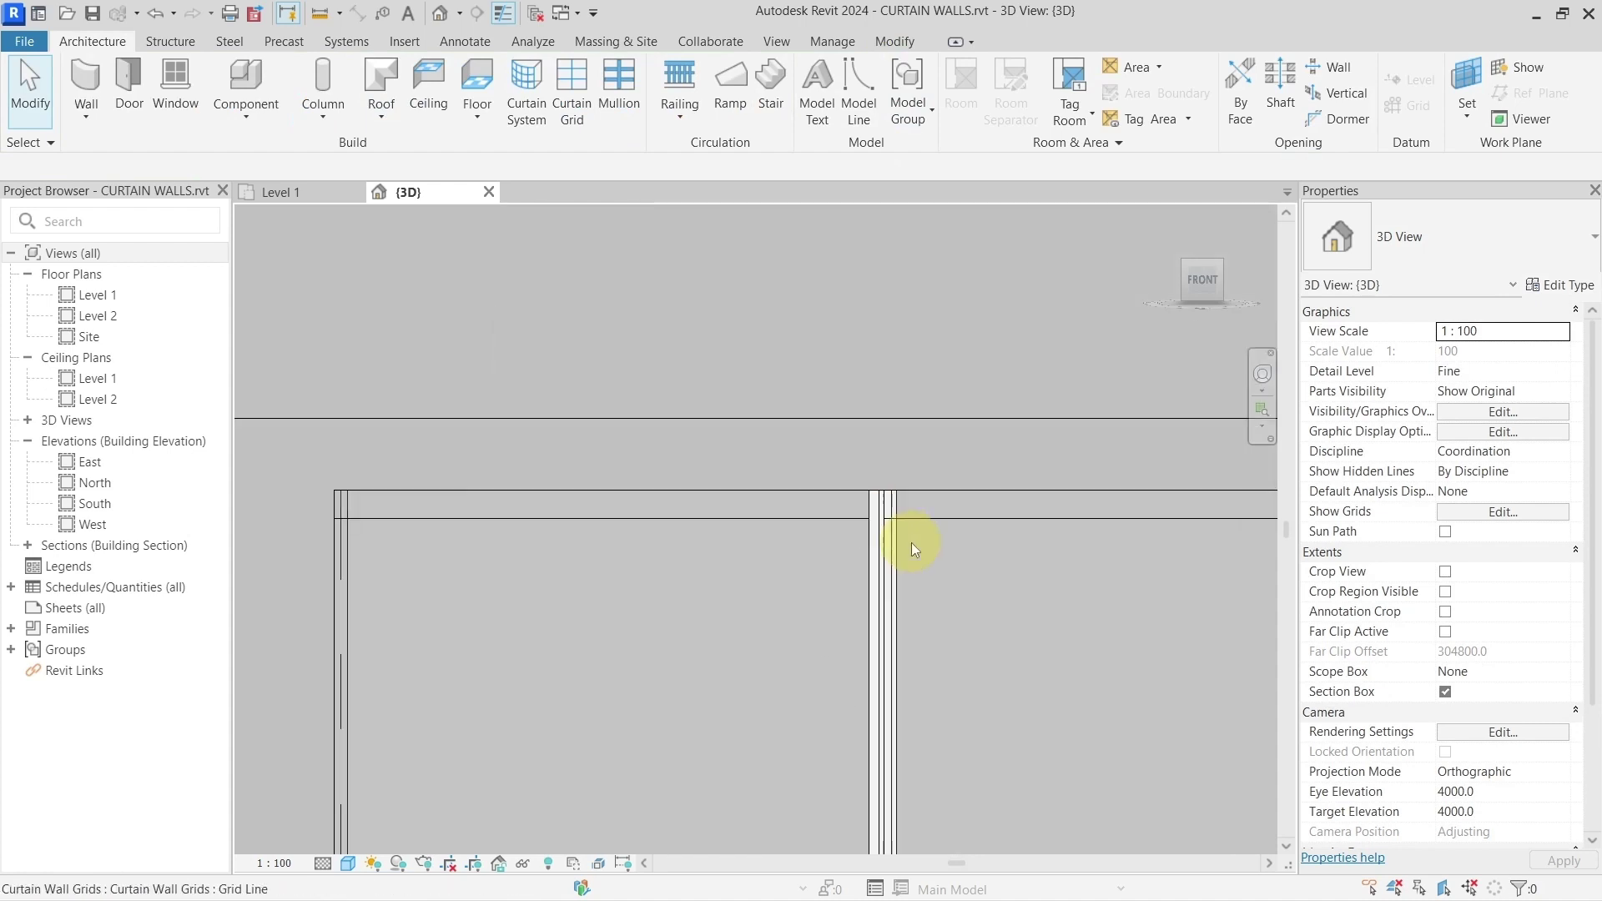
pyautogui.scroll(1, 909, 548)
pyautogui.click(874, 538)
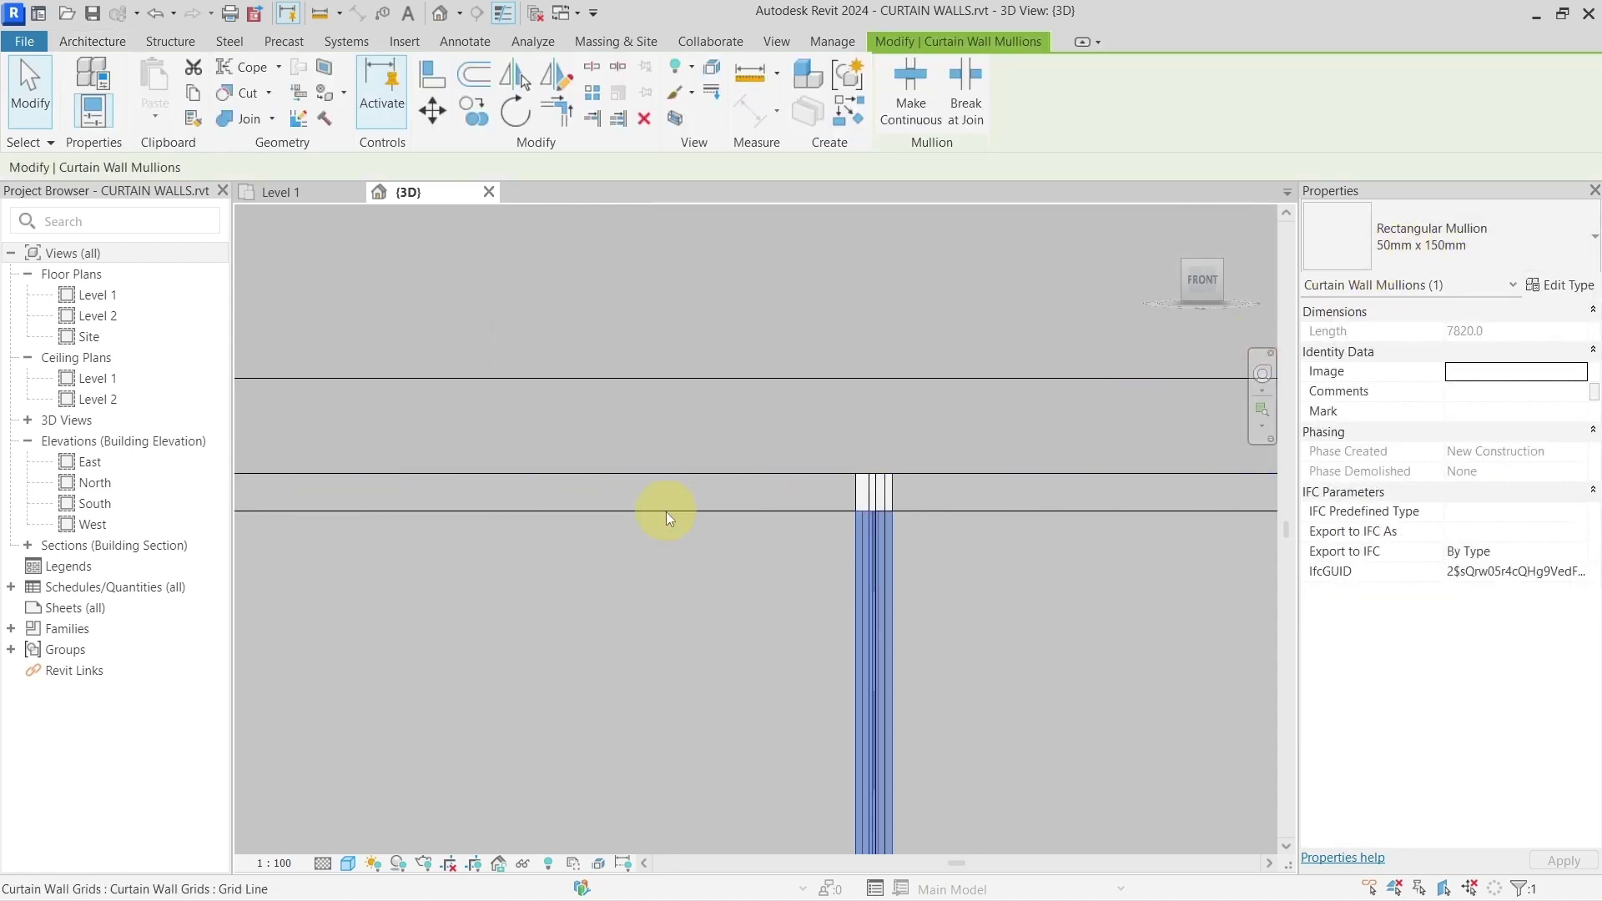
# - Change the new grid line's 120.0 temporary dimension to 50, then set the other distance to 50
pyautogui.moveTo(667, 517)
pyautogui.mouseDown(button='middle')
pyautogui.moveTo(914, 512)
pyautogui.moveTo(670, 498)
pyautogui.mouseUp(button='middle')
pyautogui.click(913, 512)
pyautogui.click(1018, 498)
pyautogui.write('50')
pyautogui.press('Return')
pyautogui.moveTo(779, 529); pyautogui.dragTo(835, 679, button='middle')
pyautogui.scroll(-2, 835, 686)
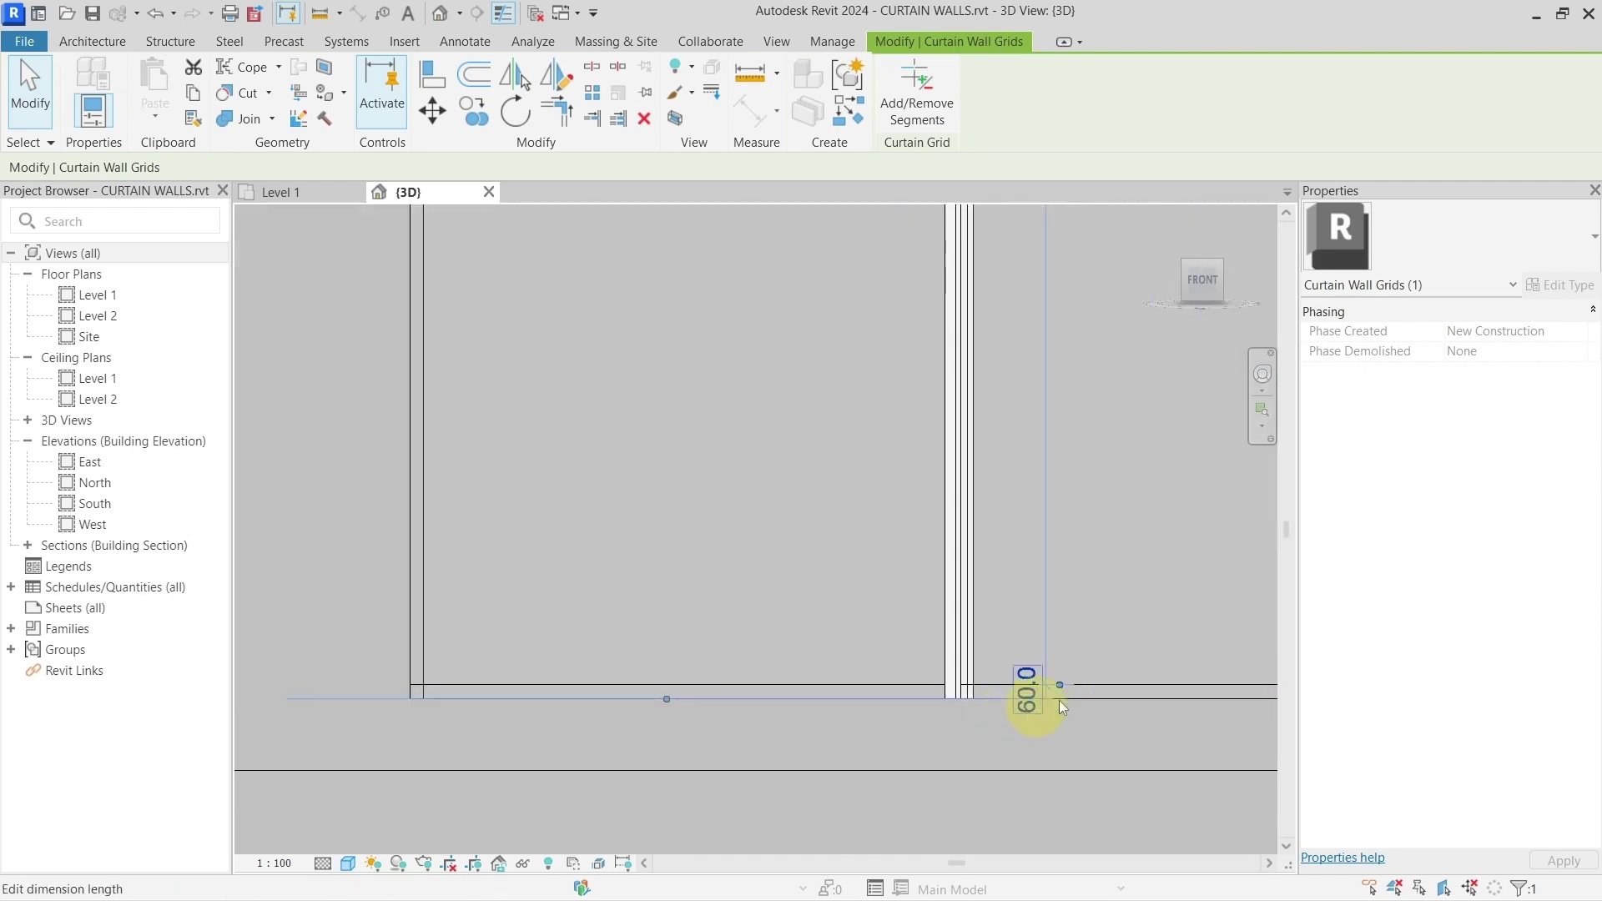
pyautogui.write('50')
pyautogui.press('Return')
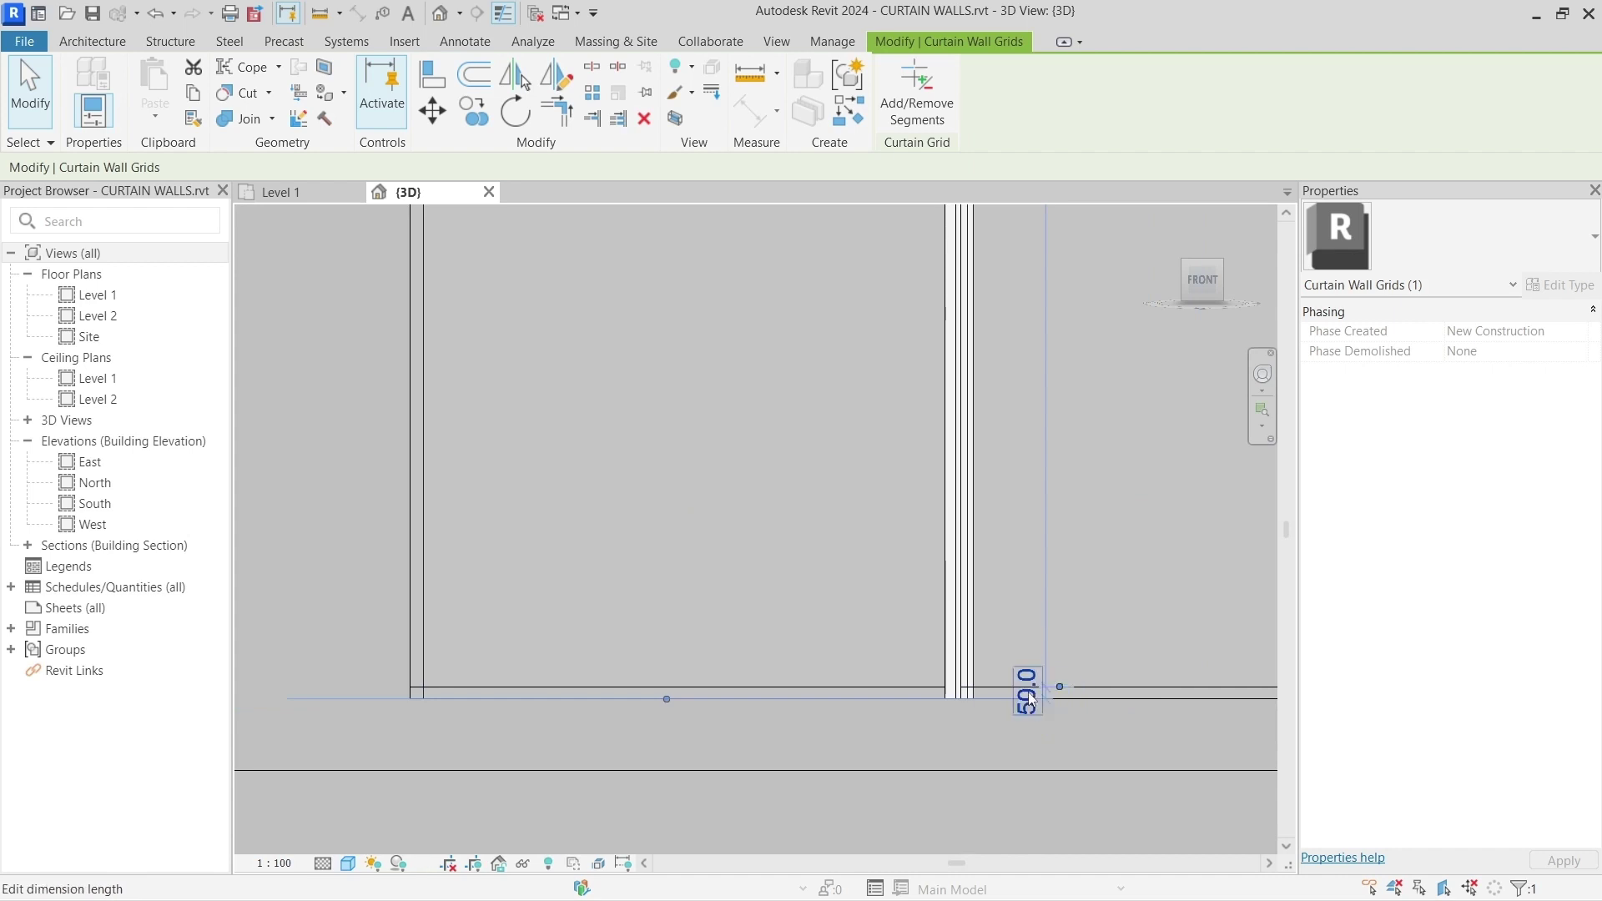
pyautogui.scroll(5, 921, 689)
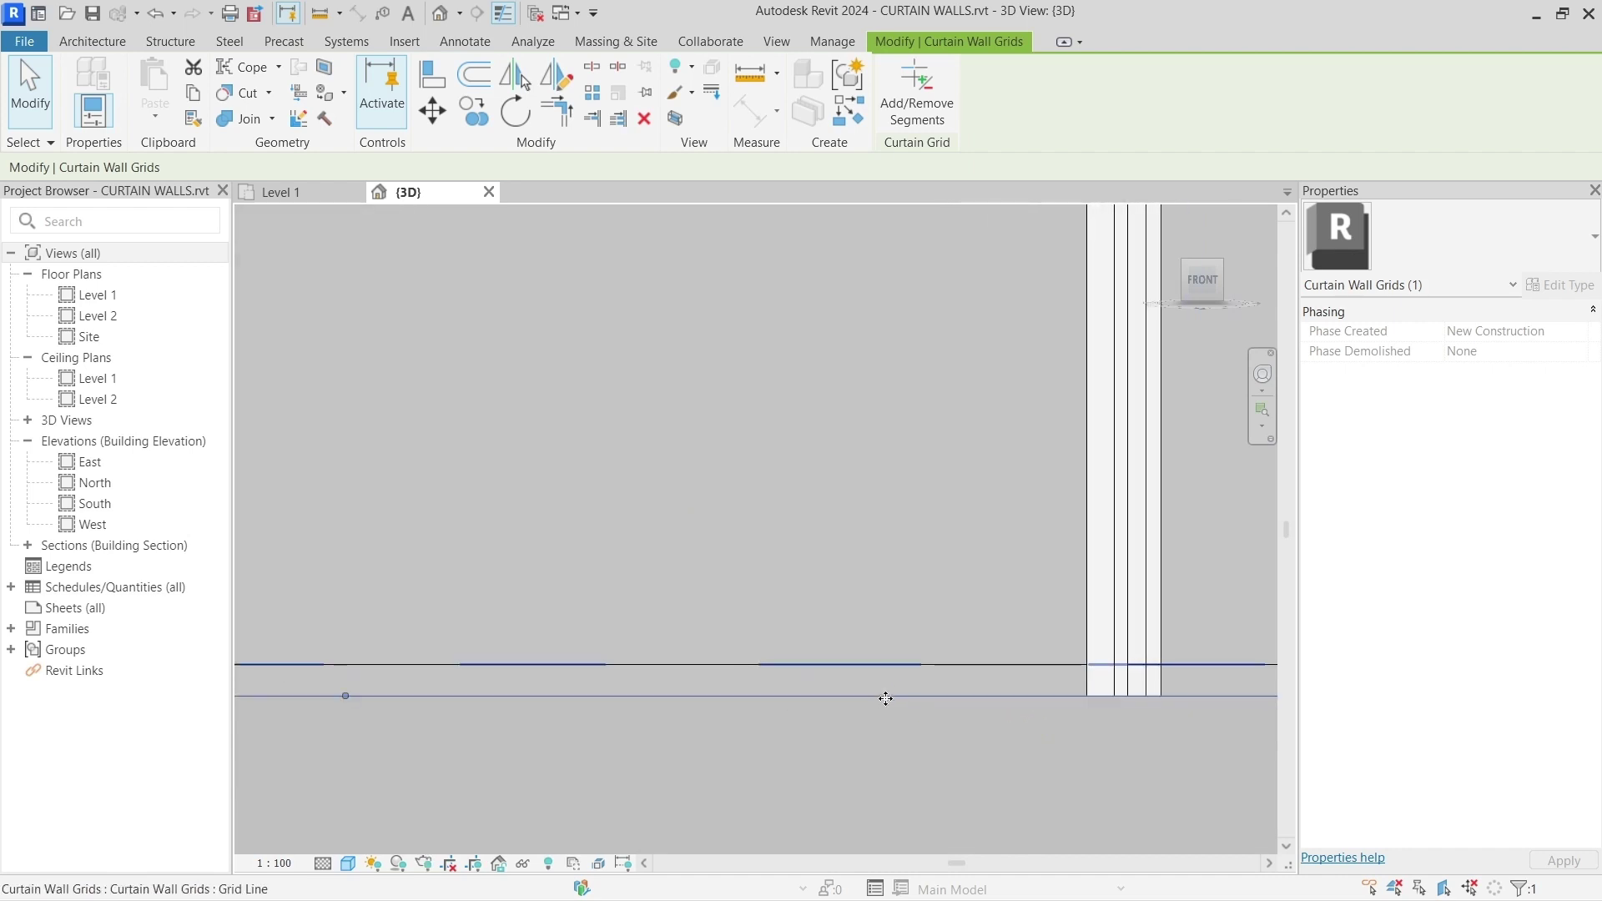
pyautogui.click(923, 683)
pyautogui.scroll(-3, 923, 683)
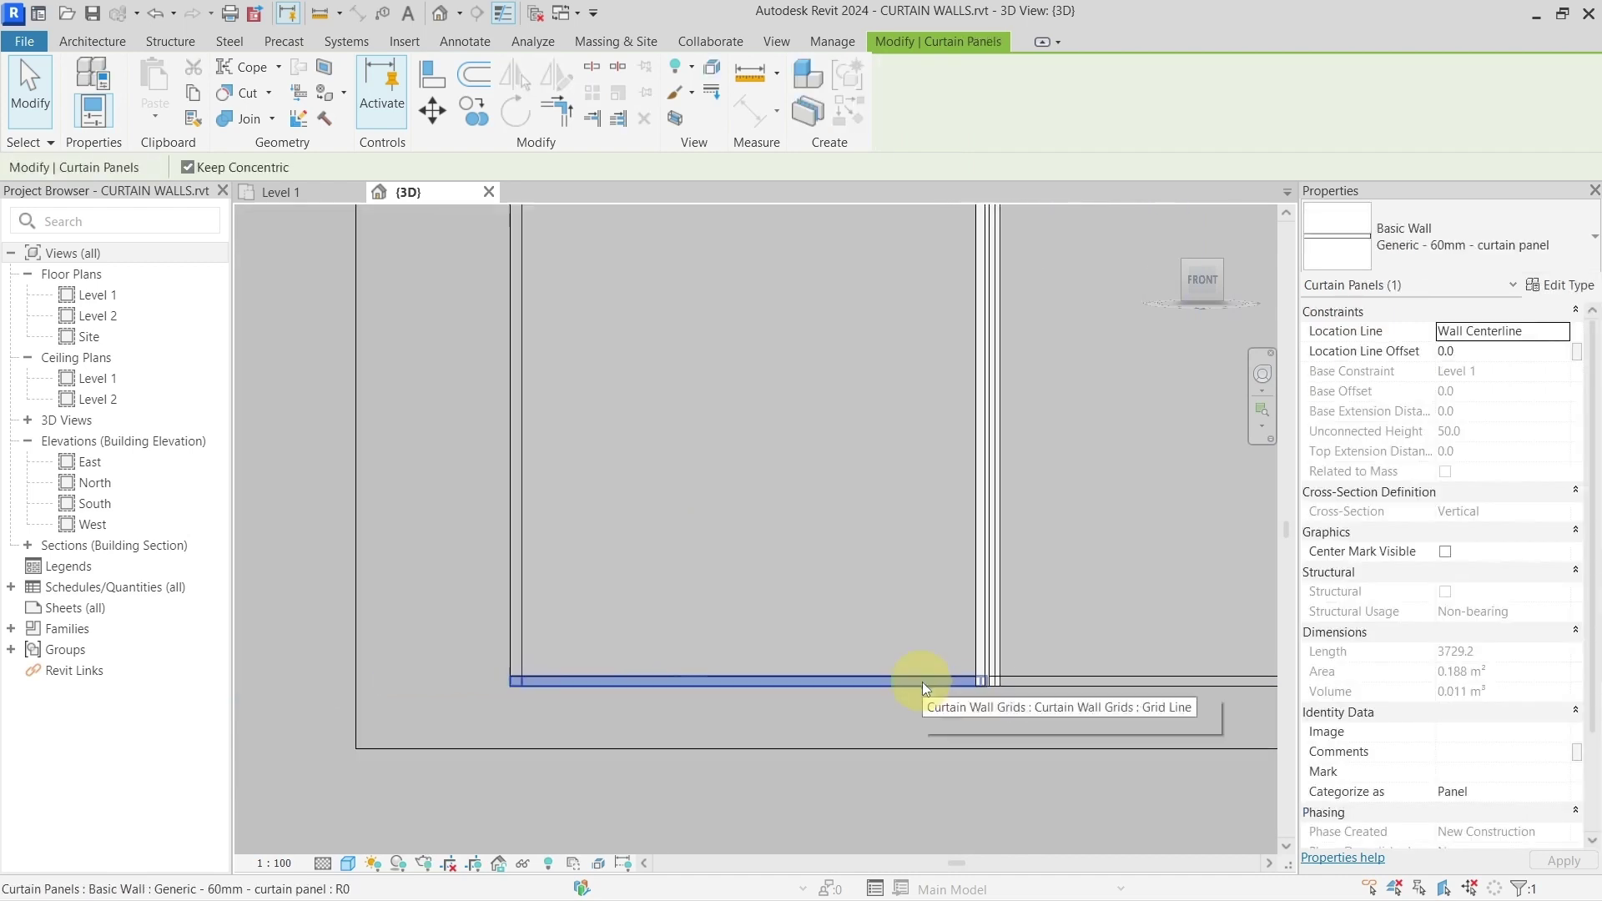
pyautogui.keyDown('shift'); pyautogui.moveTo(922, 683); pyautogui.dragTo(919, 740, button='middle'); pyautogui.keyUp('shift')
pyautogui.scroll(2, 918, 667)
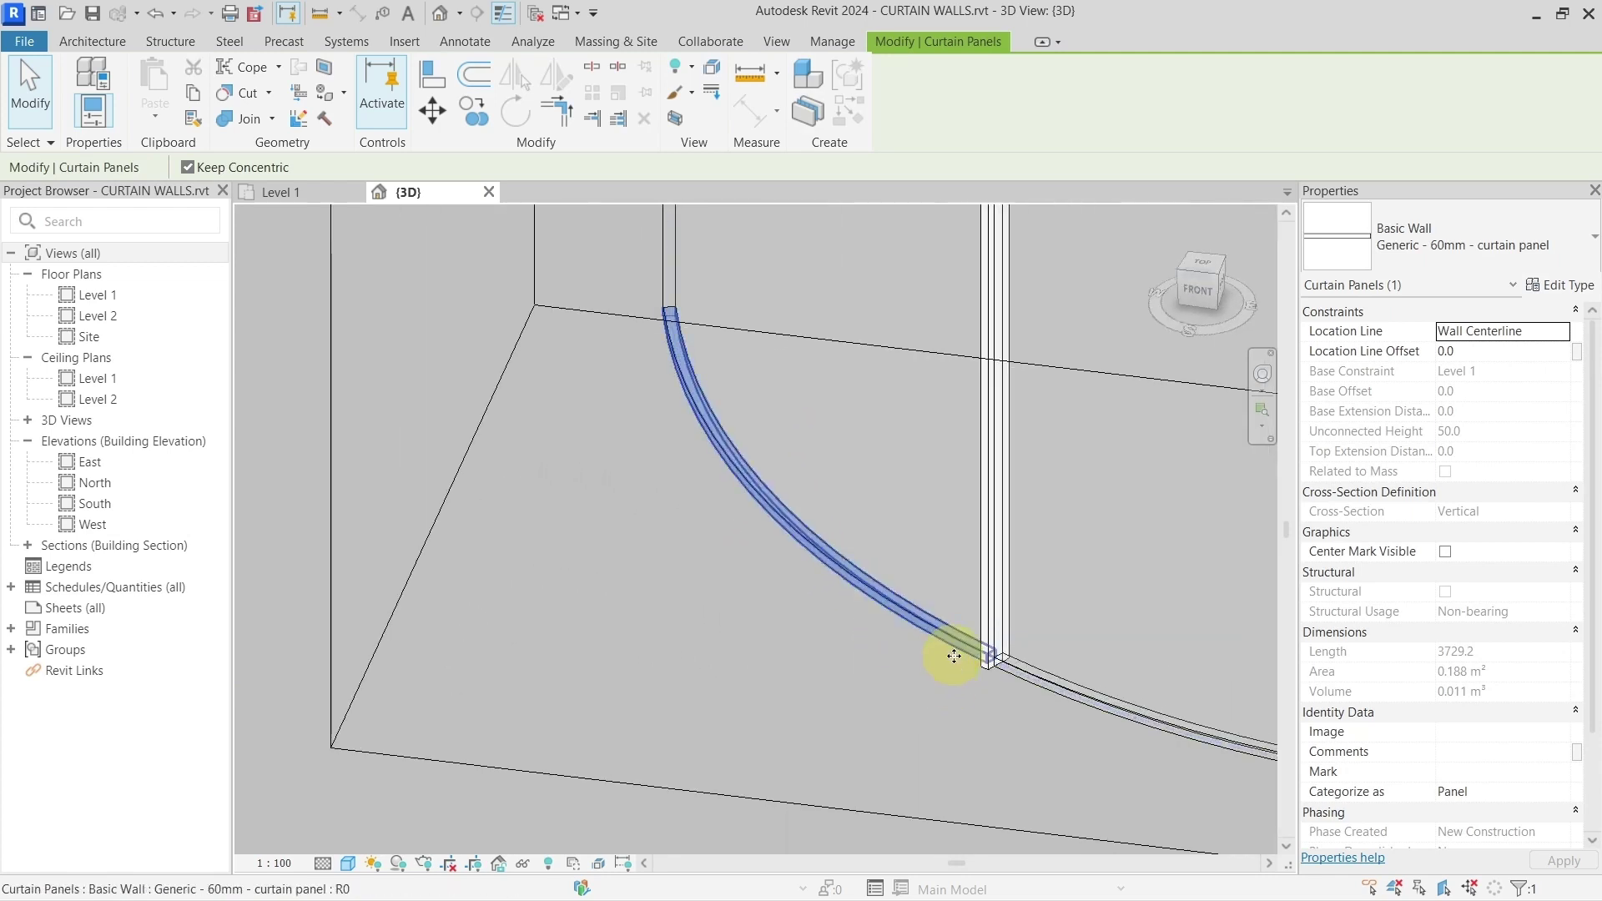
pyautogui.scroll(3, 981, 655)
pyautogui.scroll(2, 981, 654)
pyautogui.click(1002, 624)
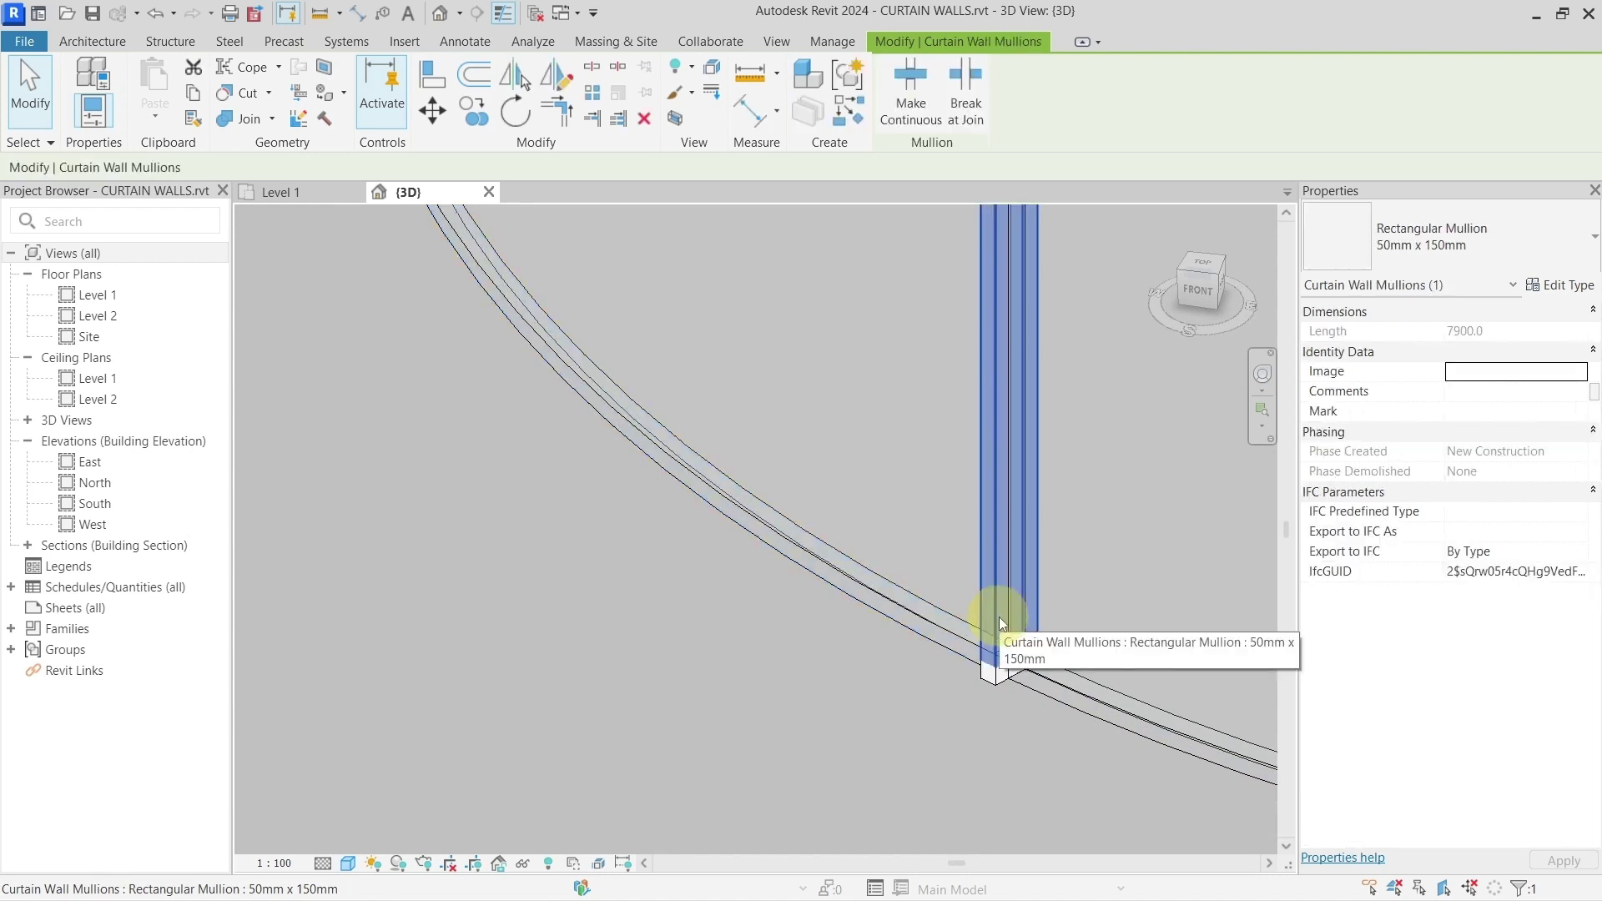
pyautogui.press('Tab')
pyautogui.click(946, 643)
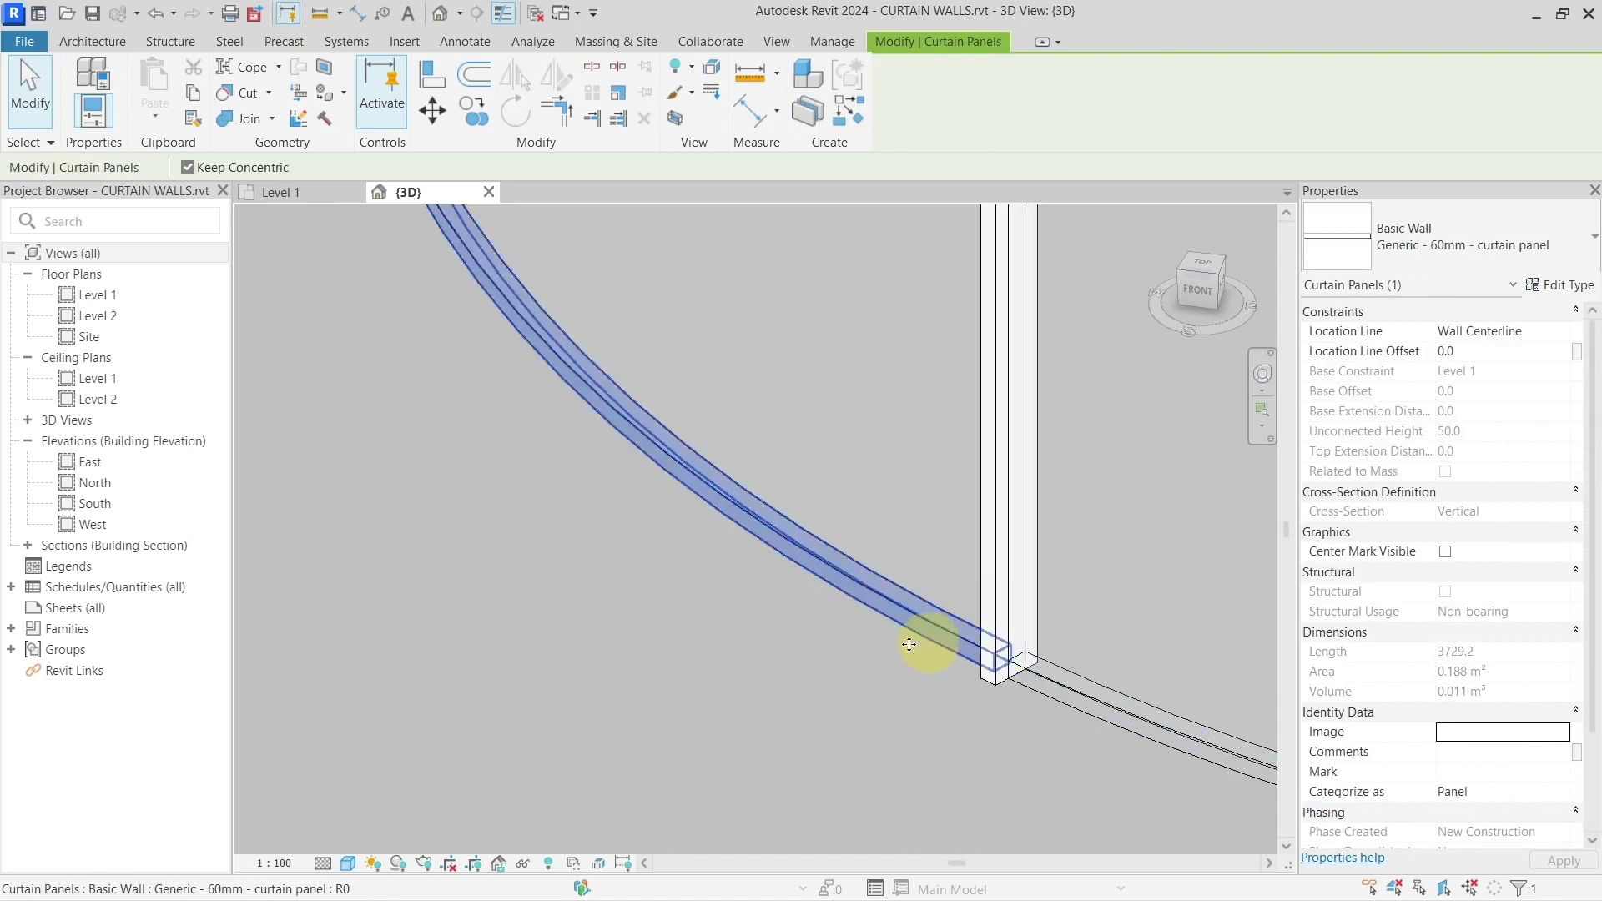
pyautogui.click(1001, 628)
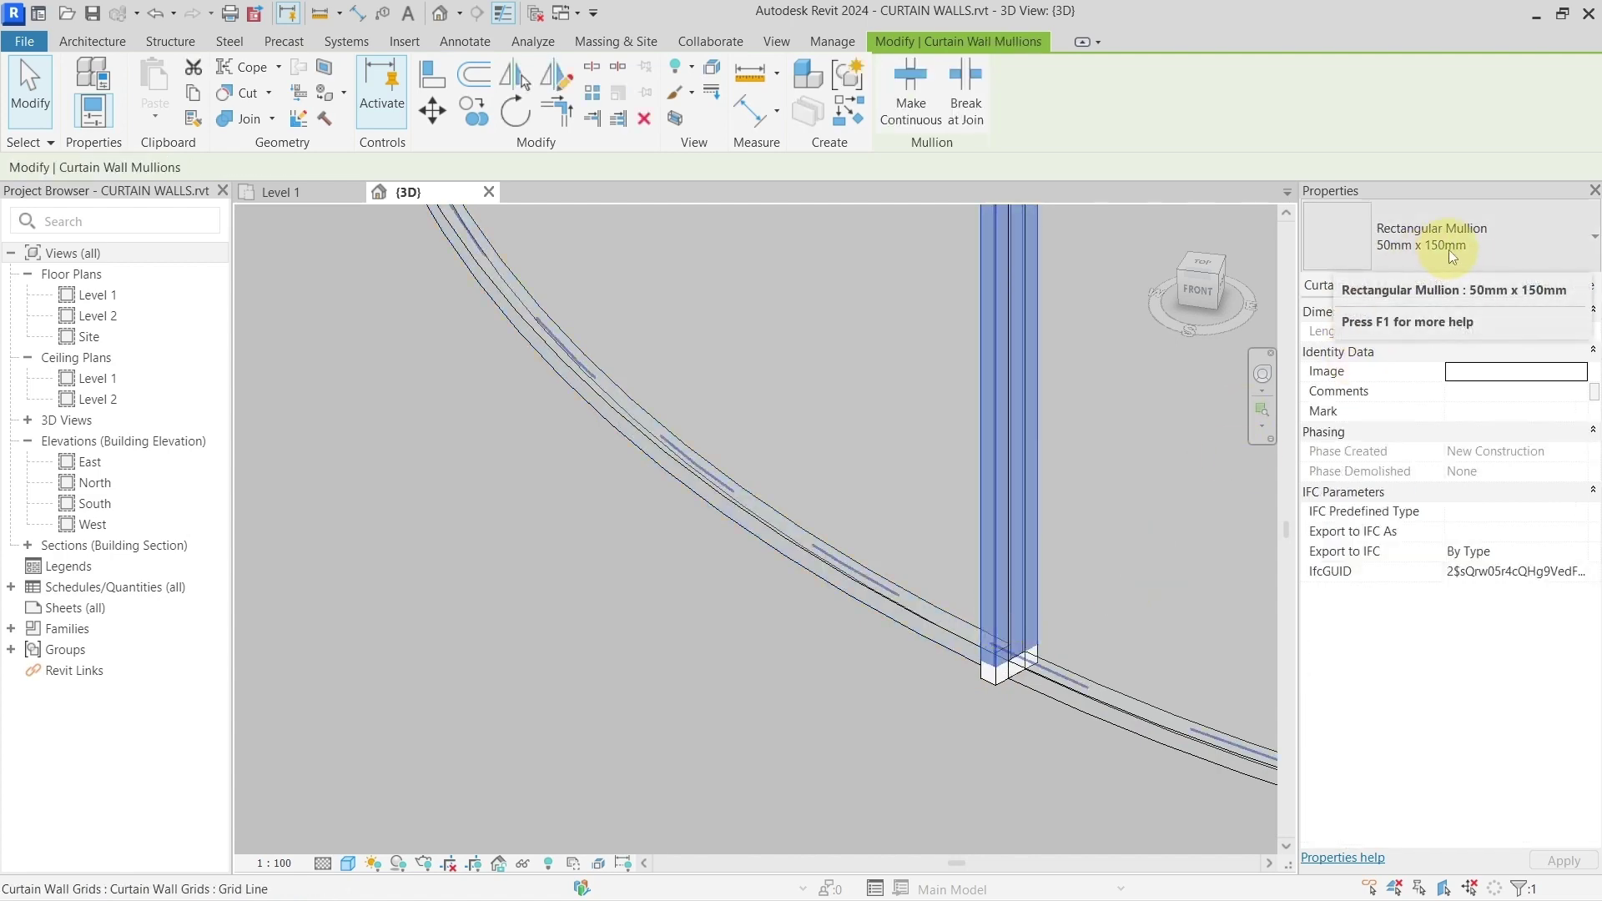
pyautogui.click(1543, 284)
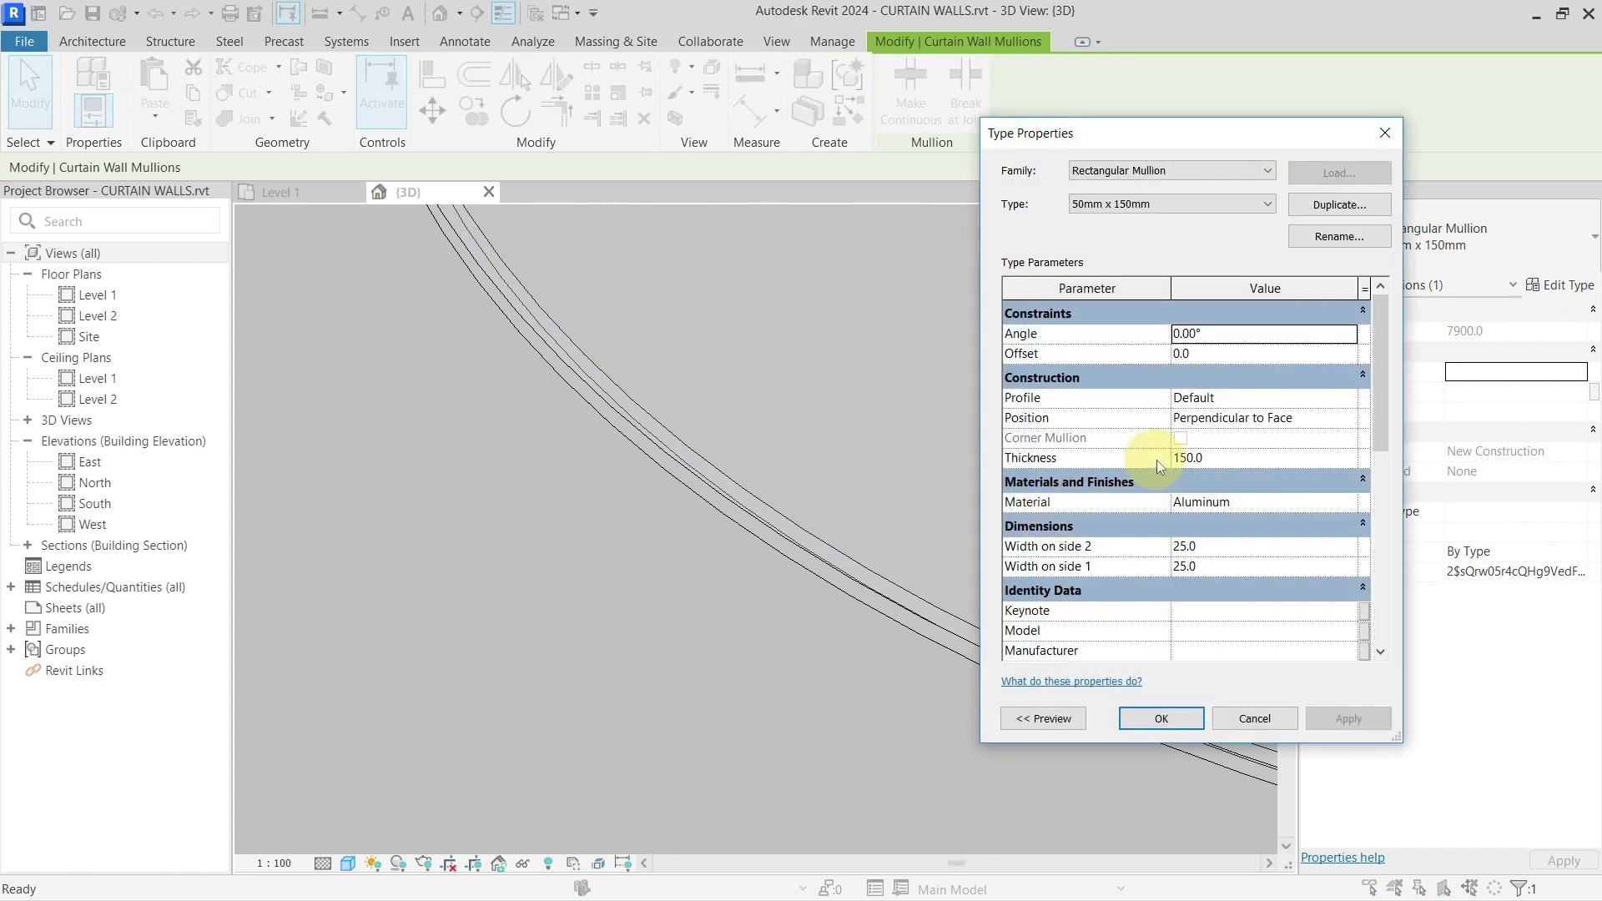
pyautogui.press('Escape')
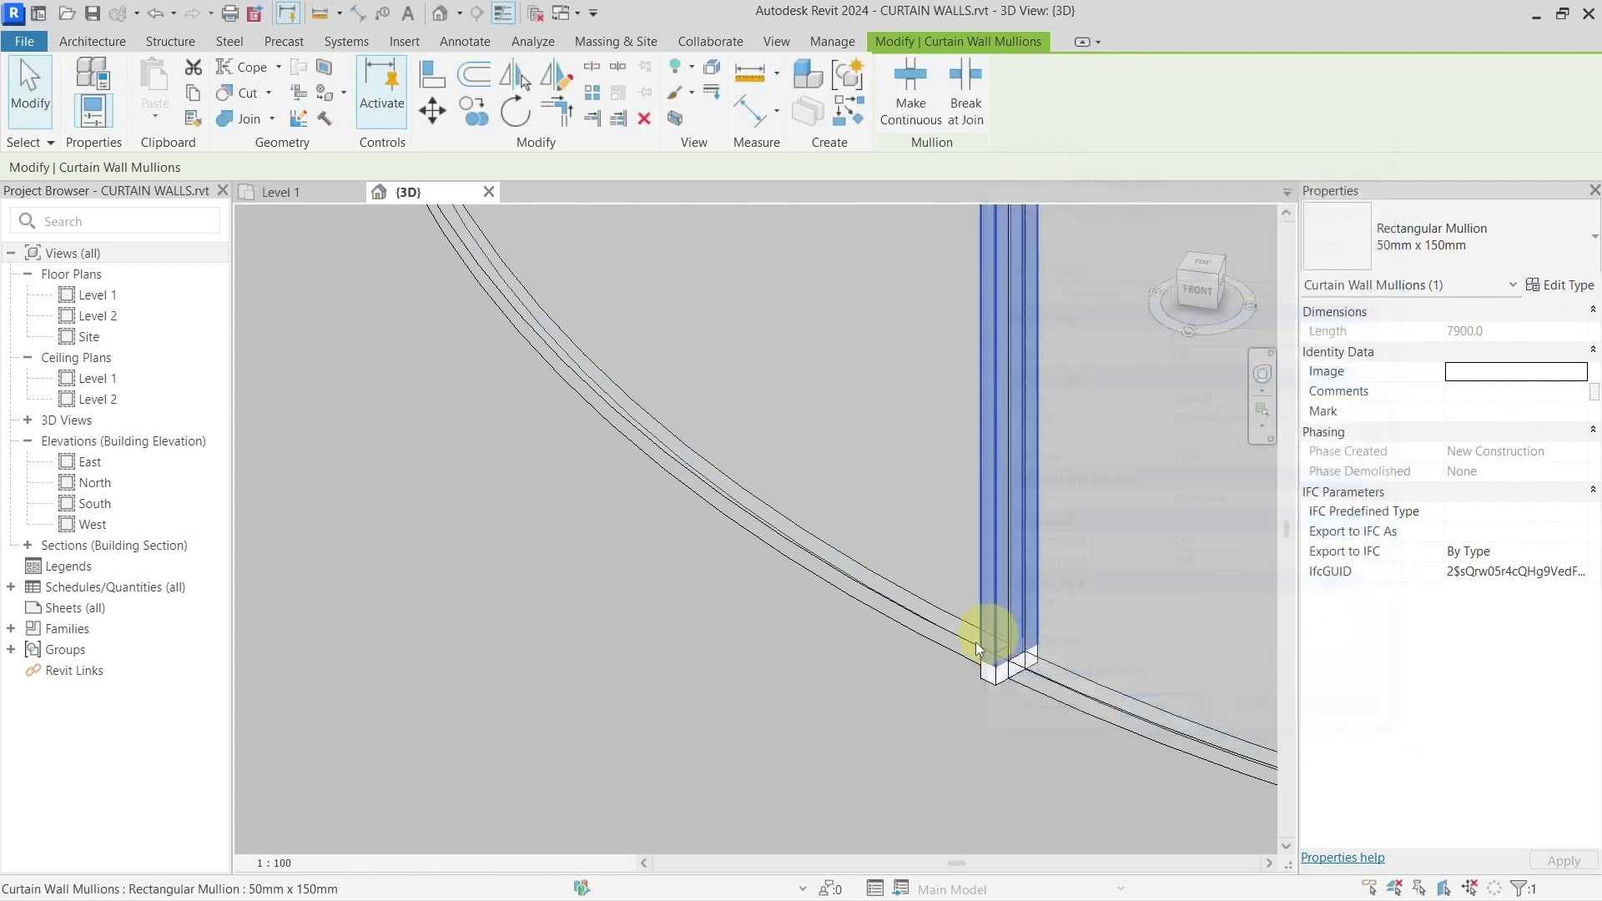
pyautogui.press('Escape')
pyautogui.press('Tab')
pyautogui.click(965, 653)
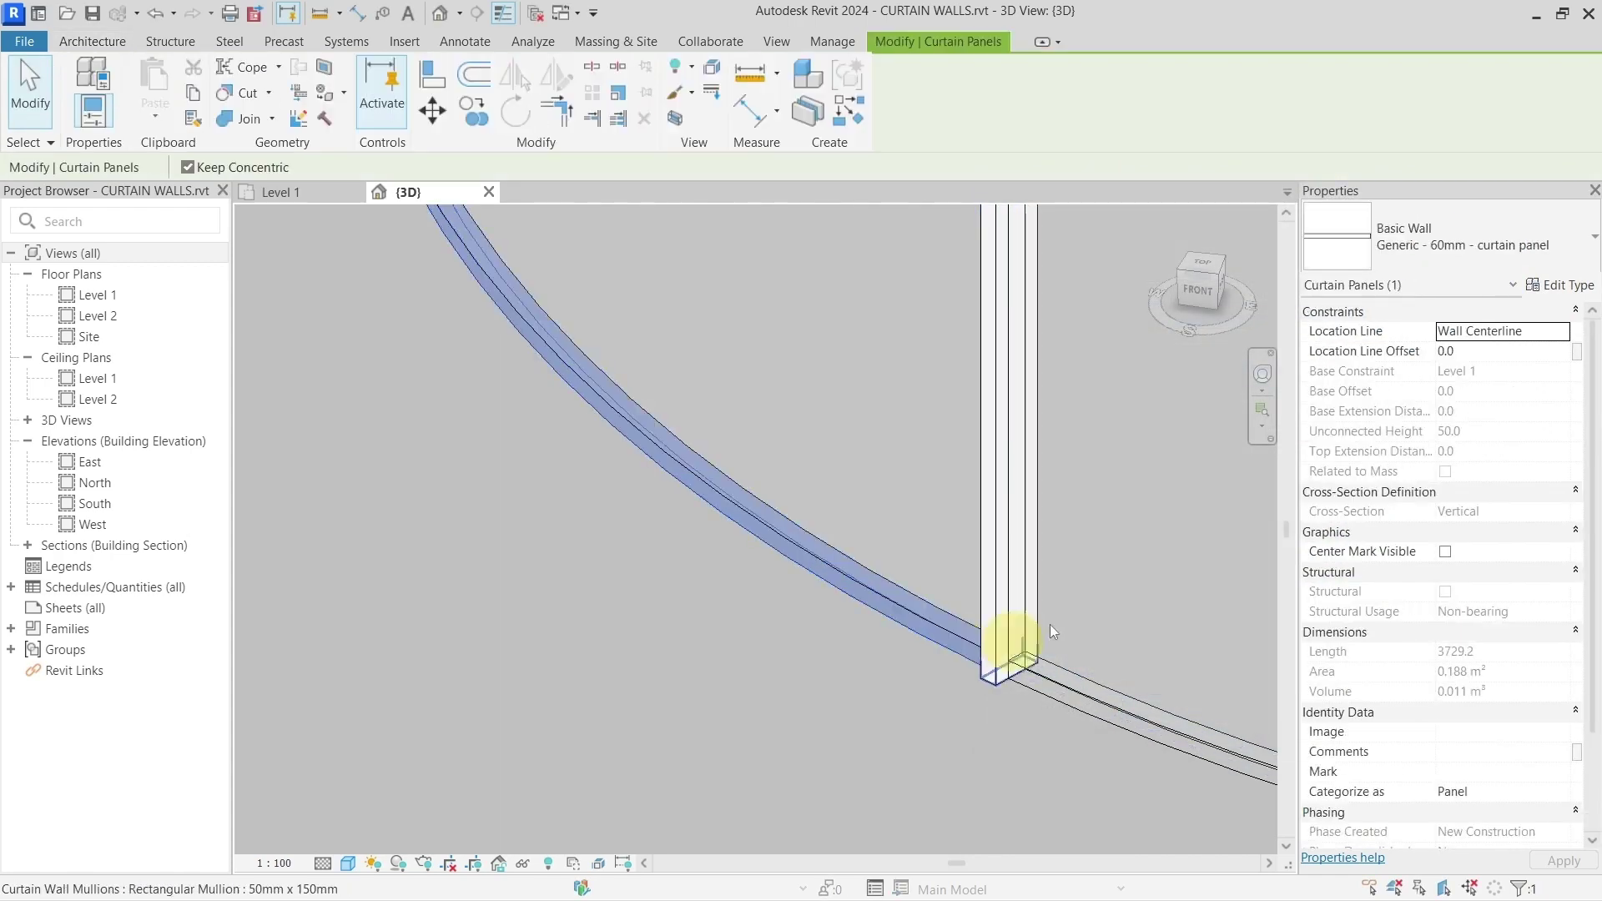
# - Duplicate the panel's wall type as 'Generic - 150mm - curtain wall mullion'
pyautogui.click(1544, 291)
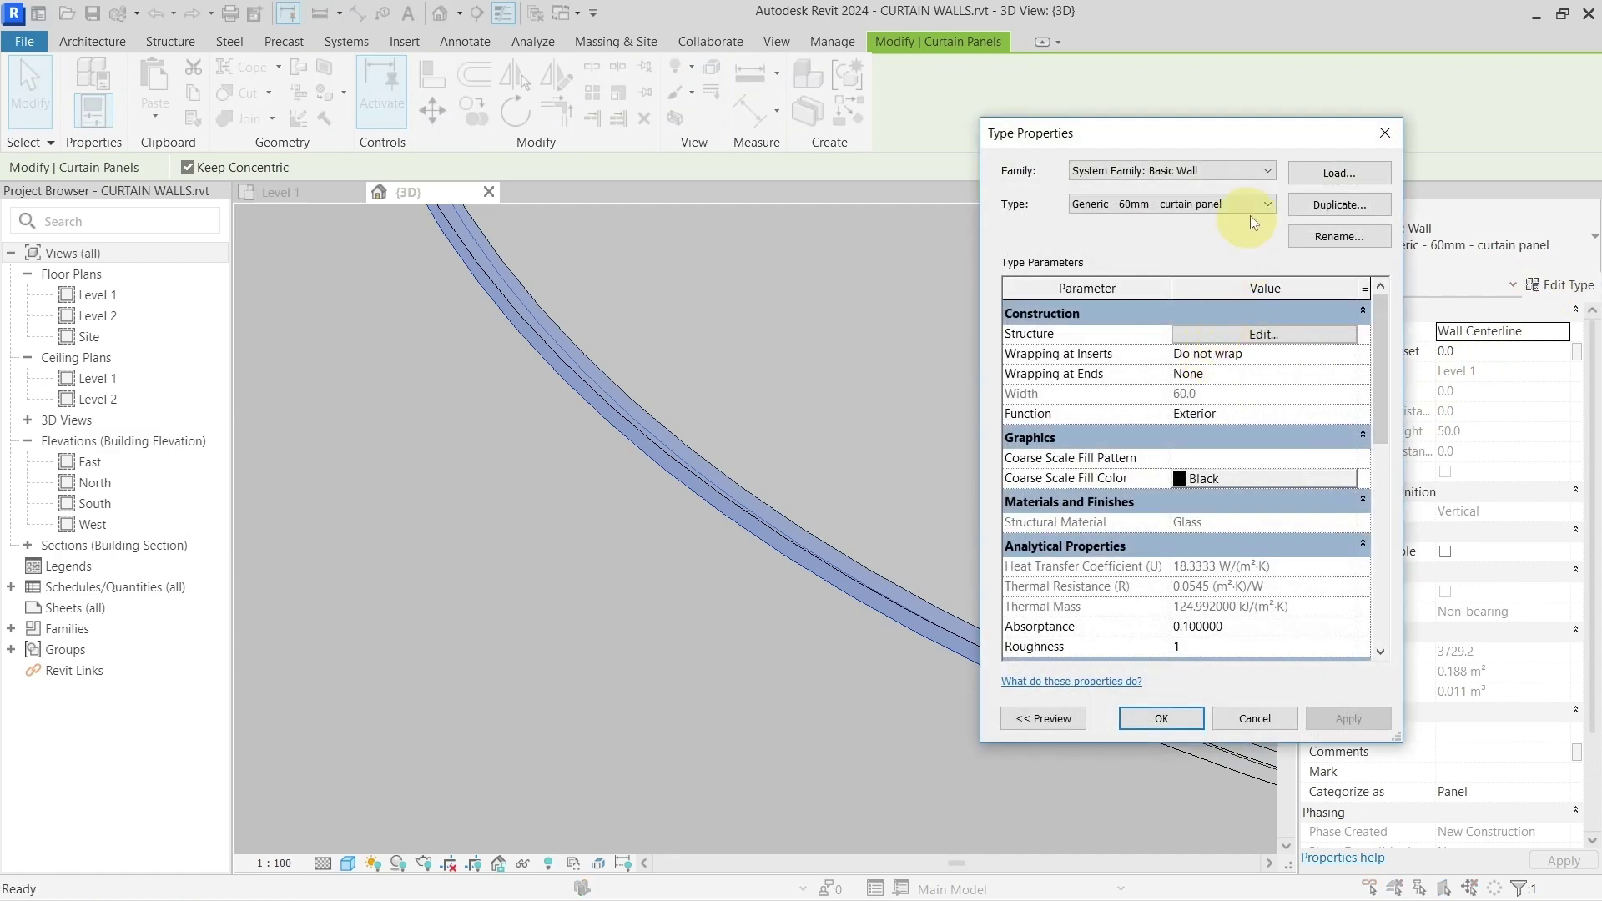
pyautogui.click(1337, 206)
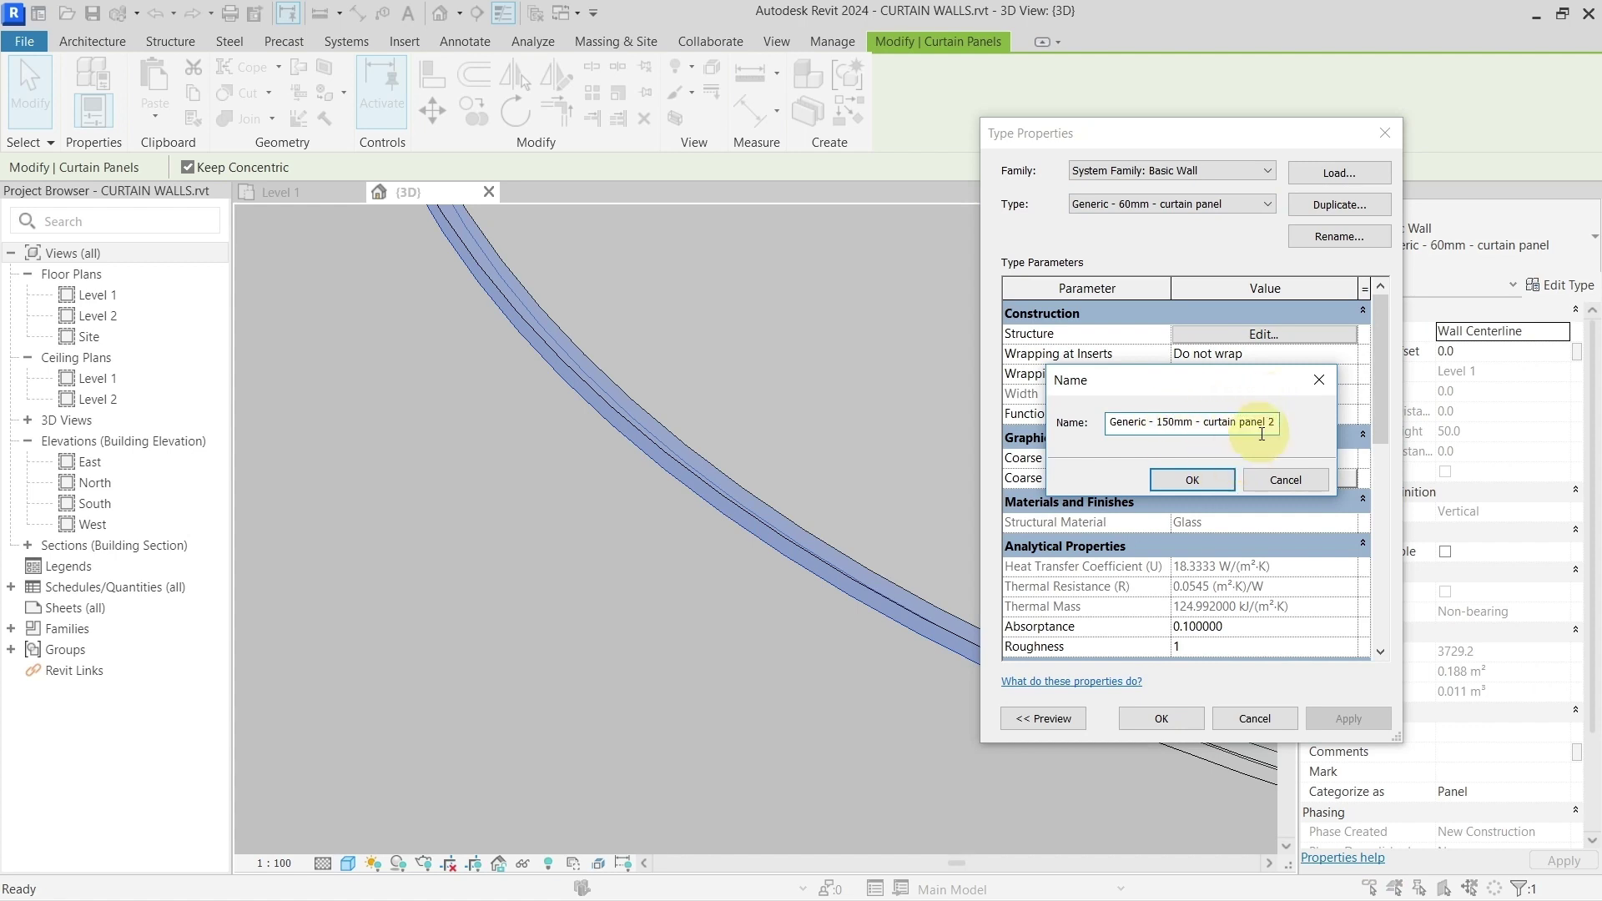
pyautogui.moveTo(1237, 422); pyautogui.dragTo(1294, 422)
pyautogui.write('wall')
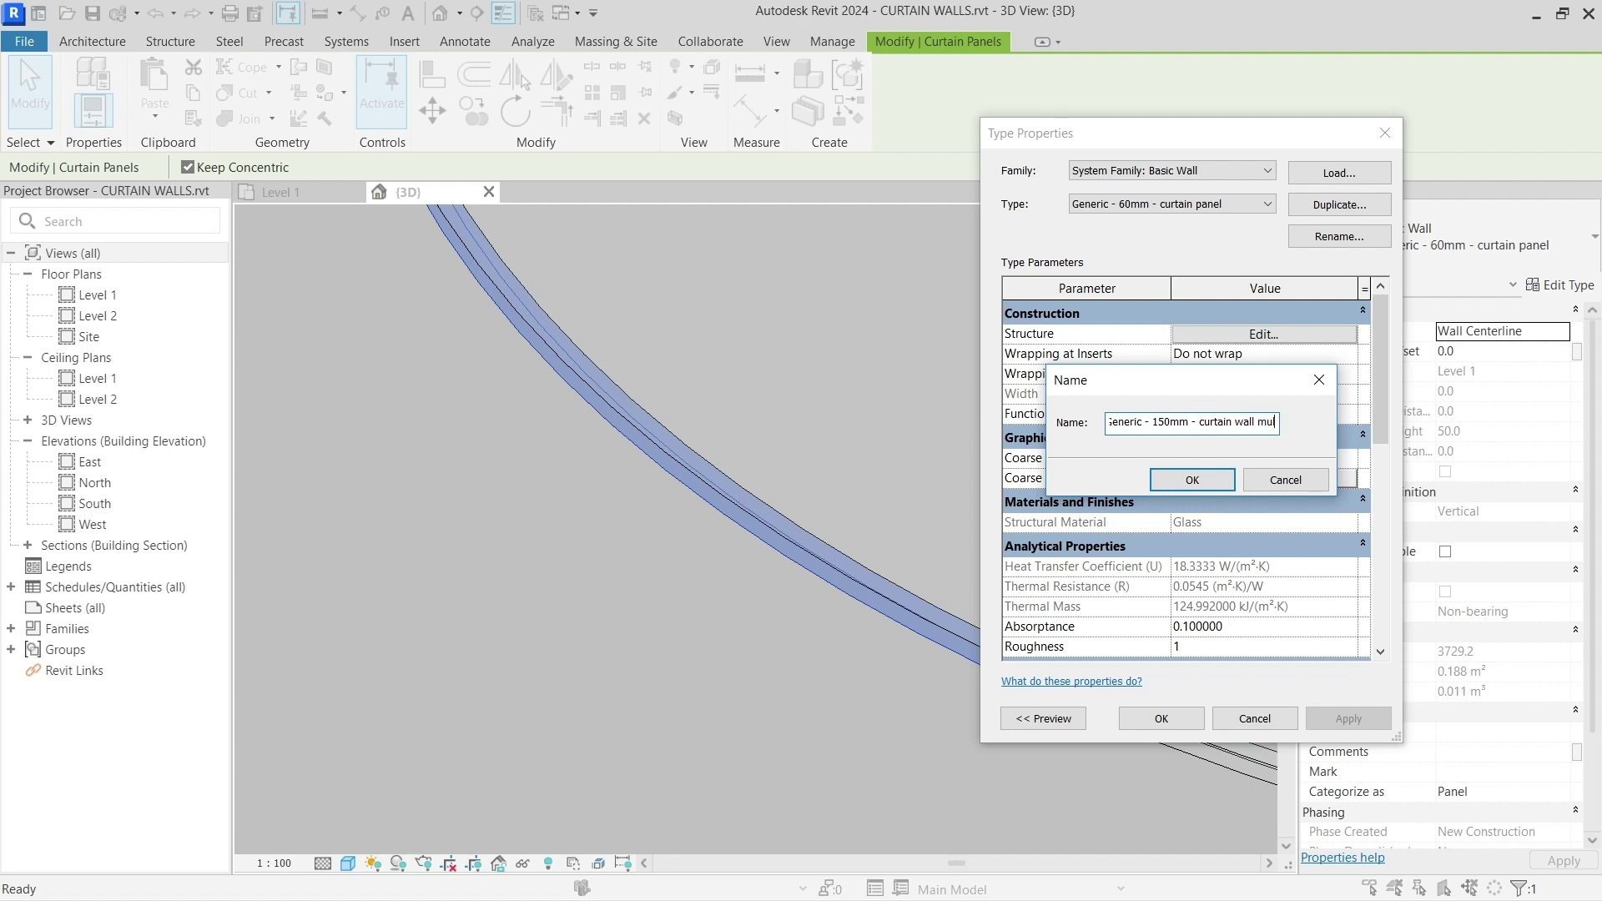
pyautogui.click(1175, 487)
# - Give the new type's structure layer 150 thickness and Aluminum material
pyautogui.click(1259, 333)
pyautogui.click(1196, 351)
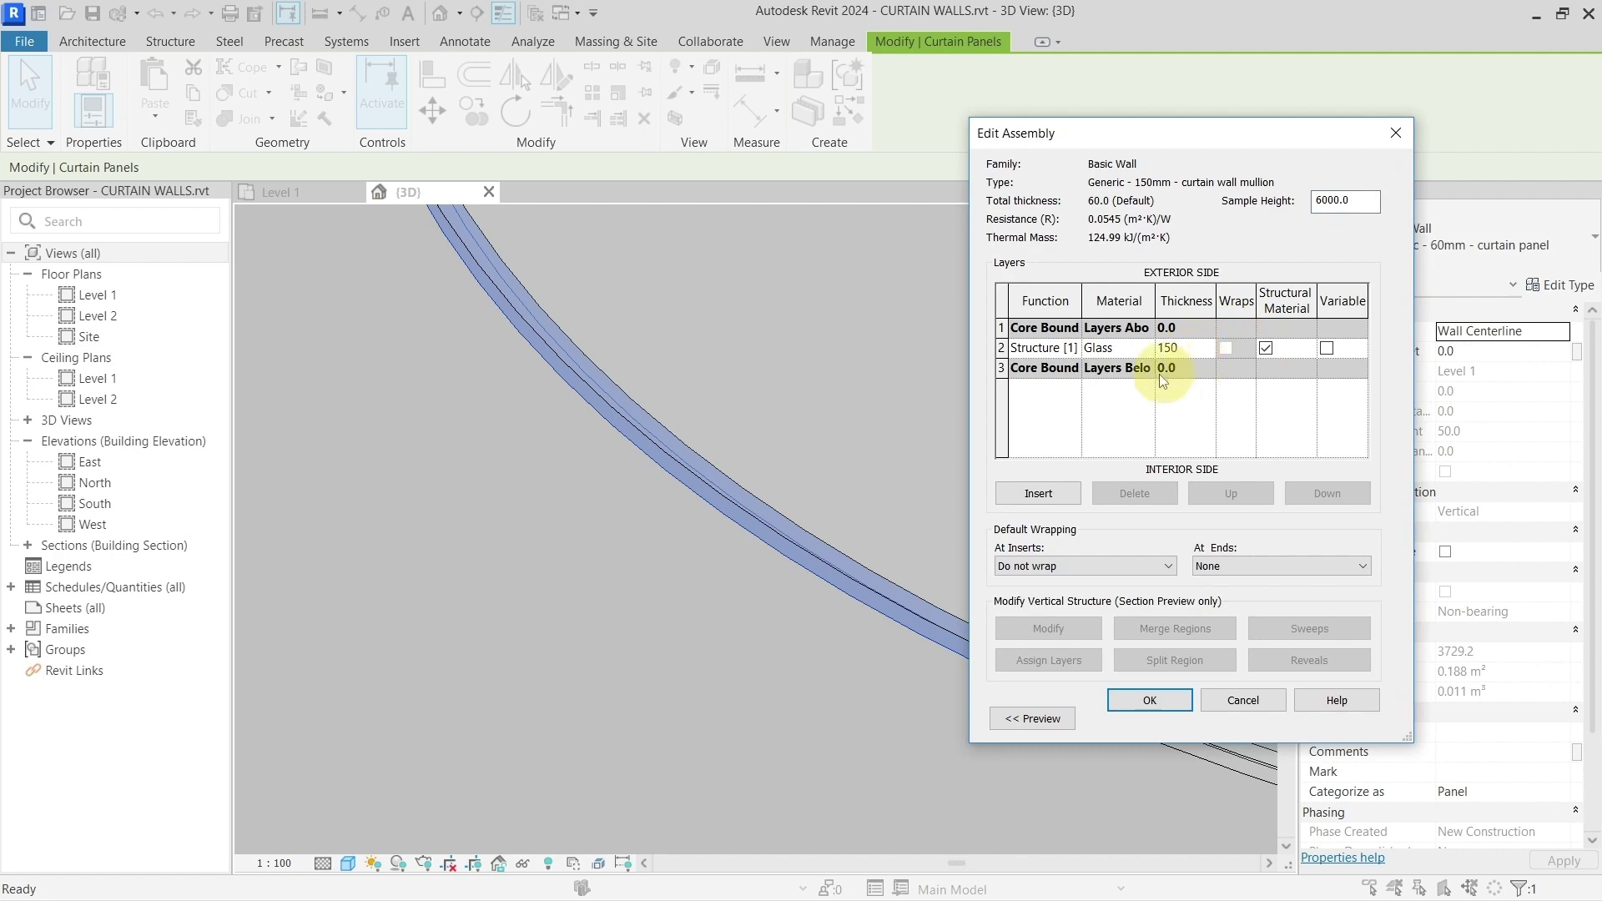
pyautogui.click(1147, 352)
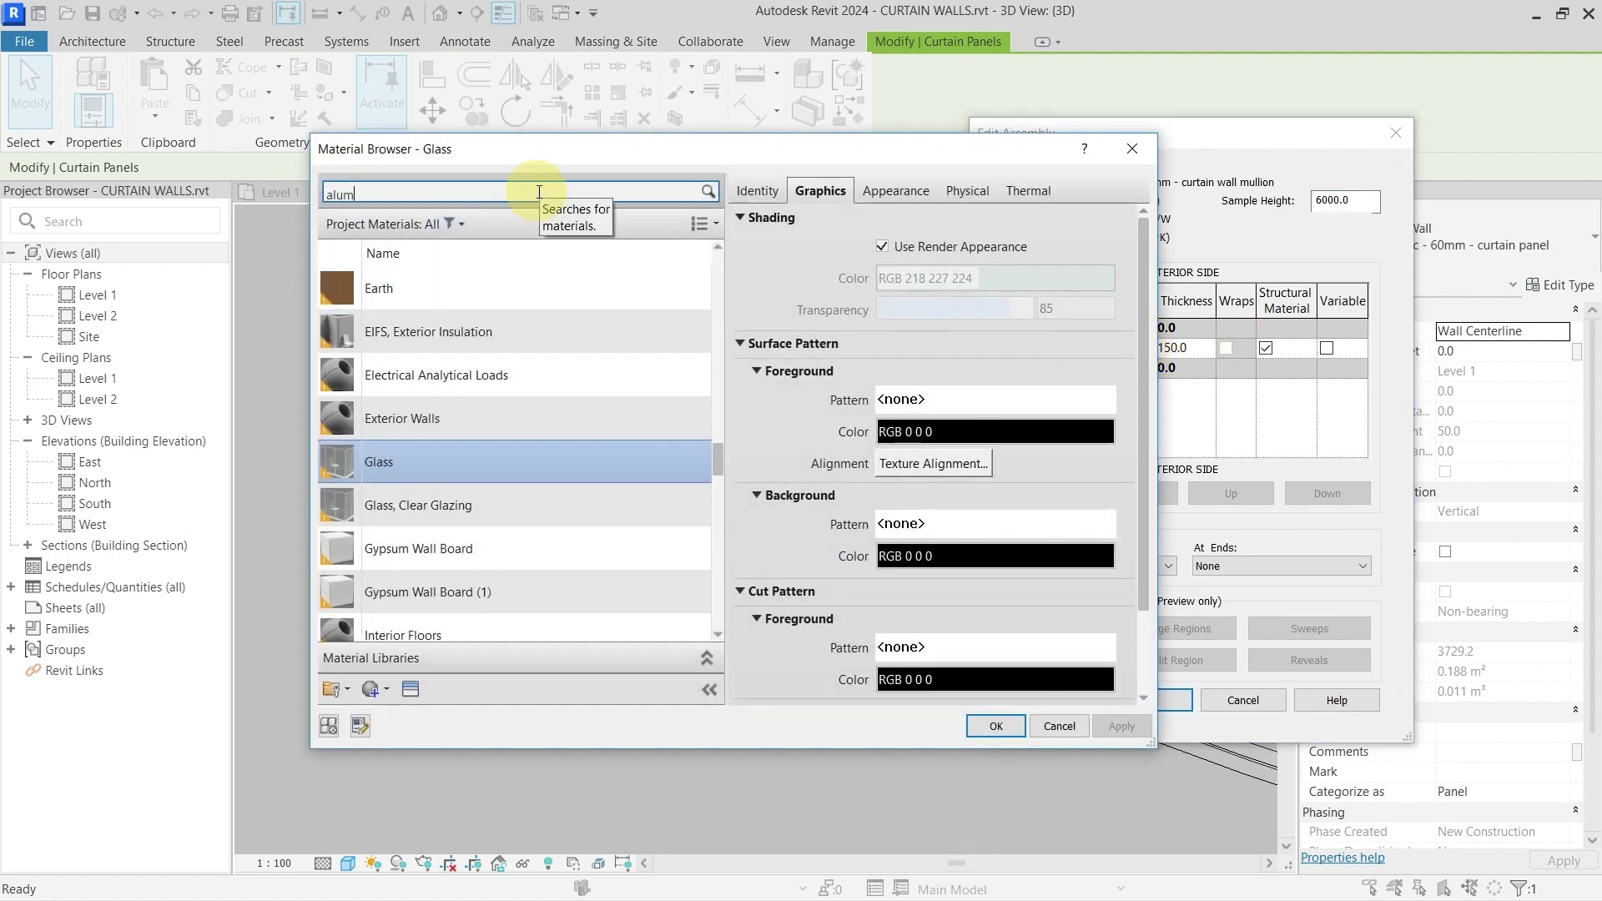
pyautogui.click(536, 191)
pyautogui.write('alum')
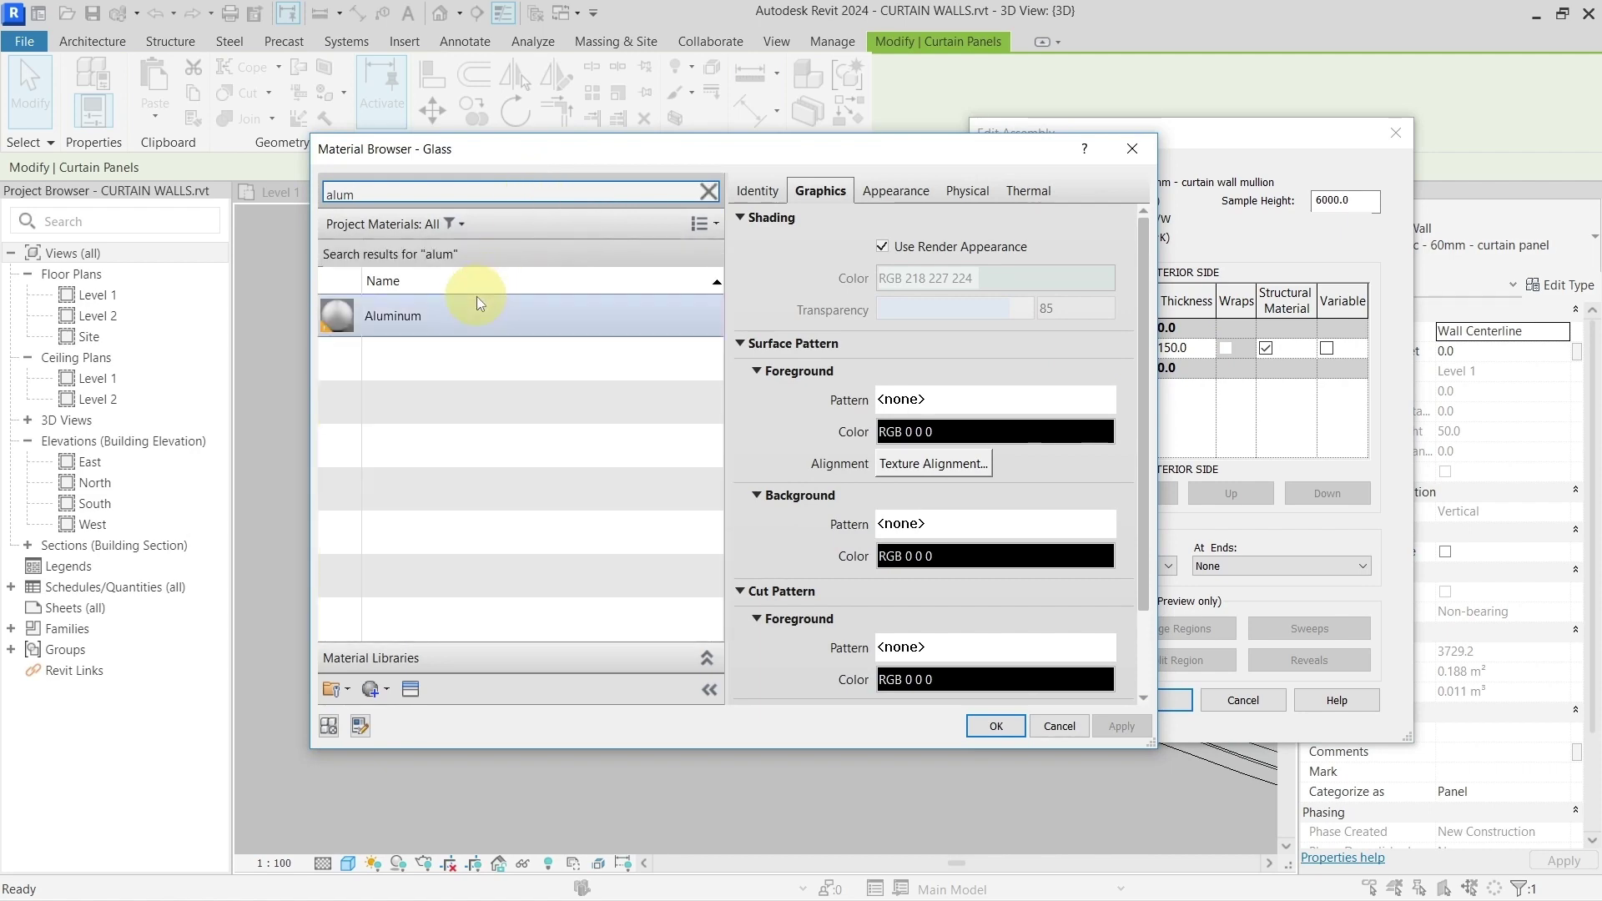
pyautogui.click(601, 317)
pyautogui.click(996, 726)
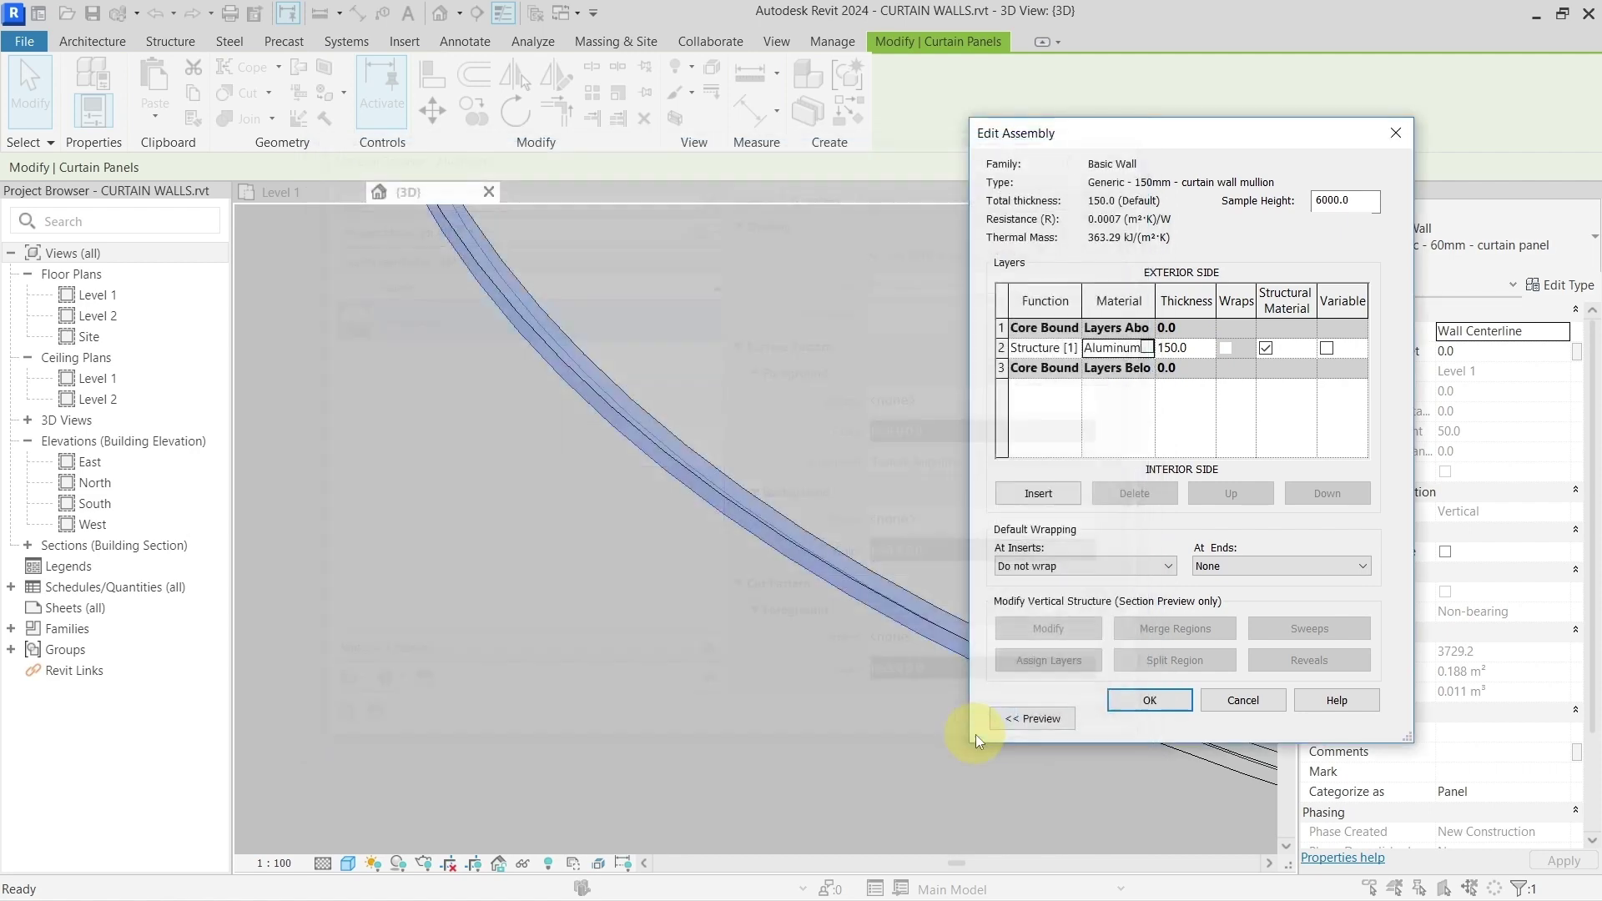
pyautogui.click(1128, 697)
pyautogui.click(1166, 717)
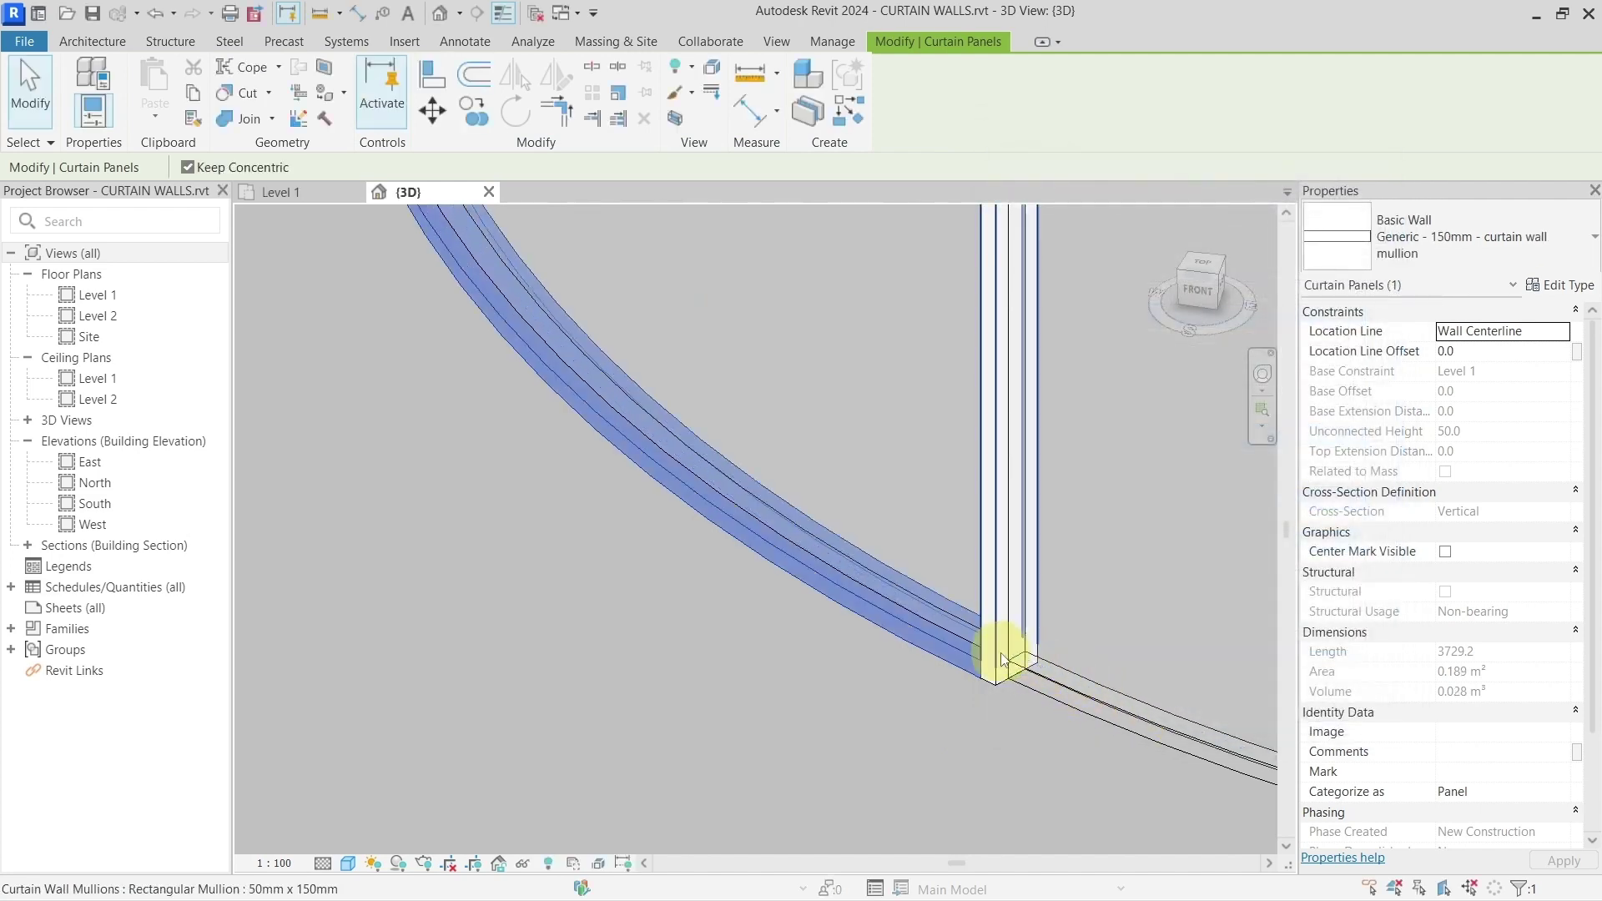
pyautogui.scroll(-1, 839, 627)
pyautogui.click(839, 627)
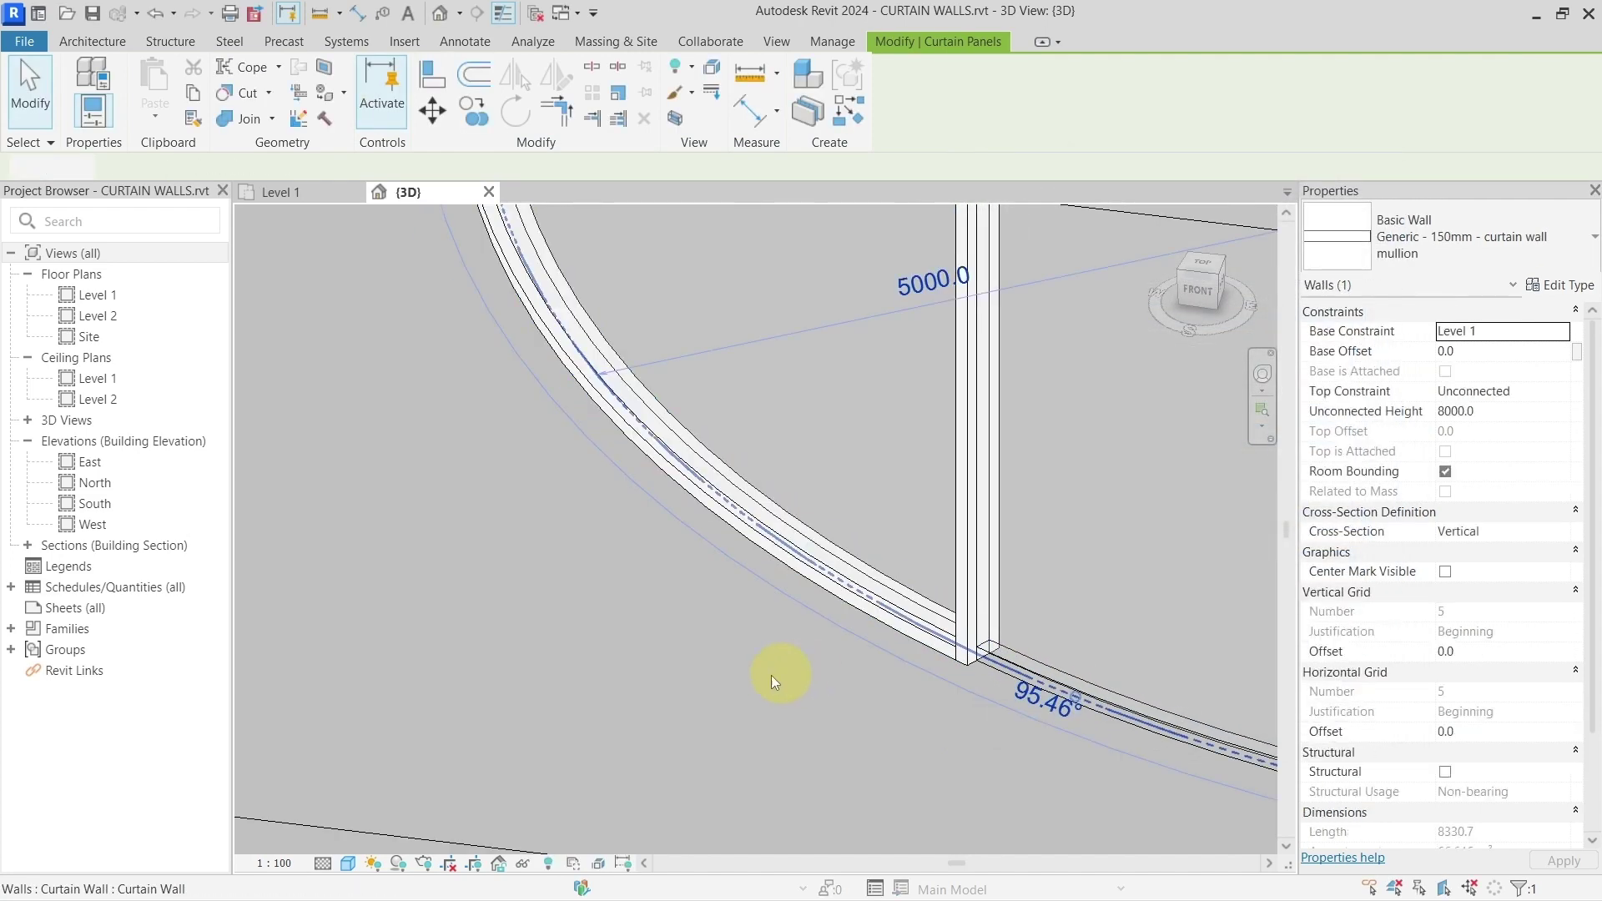
pyautogui.keyDown('shift'); pyautogui.moveTo(554, 571); pyautogui.dragTo(815, 758, button='middle'); pyautogui.keyUp('shift')
pyautogui.scroll(4, 750, 693)
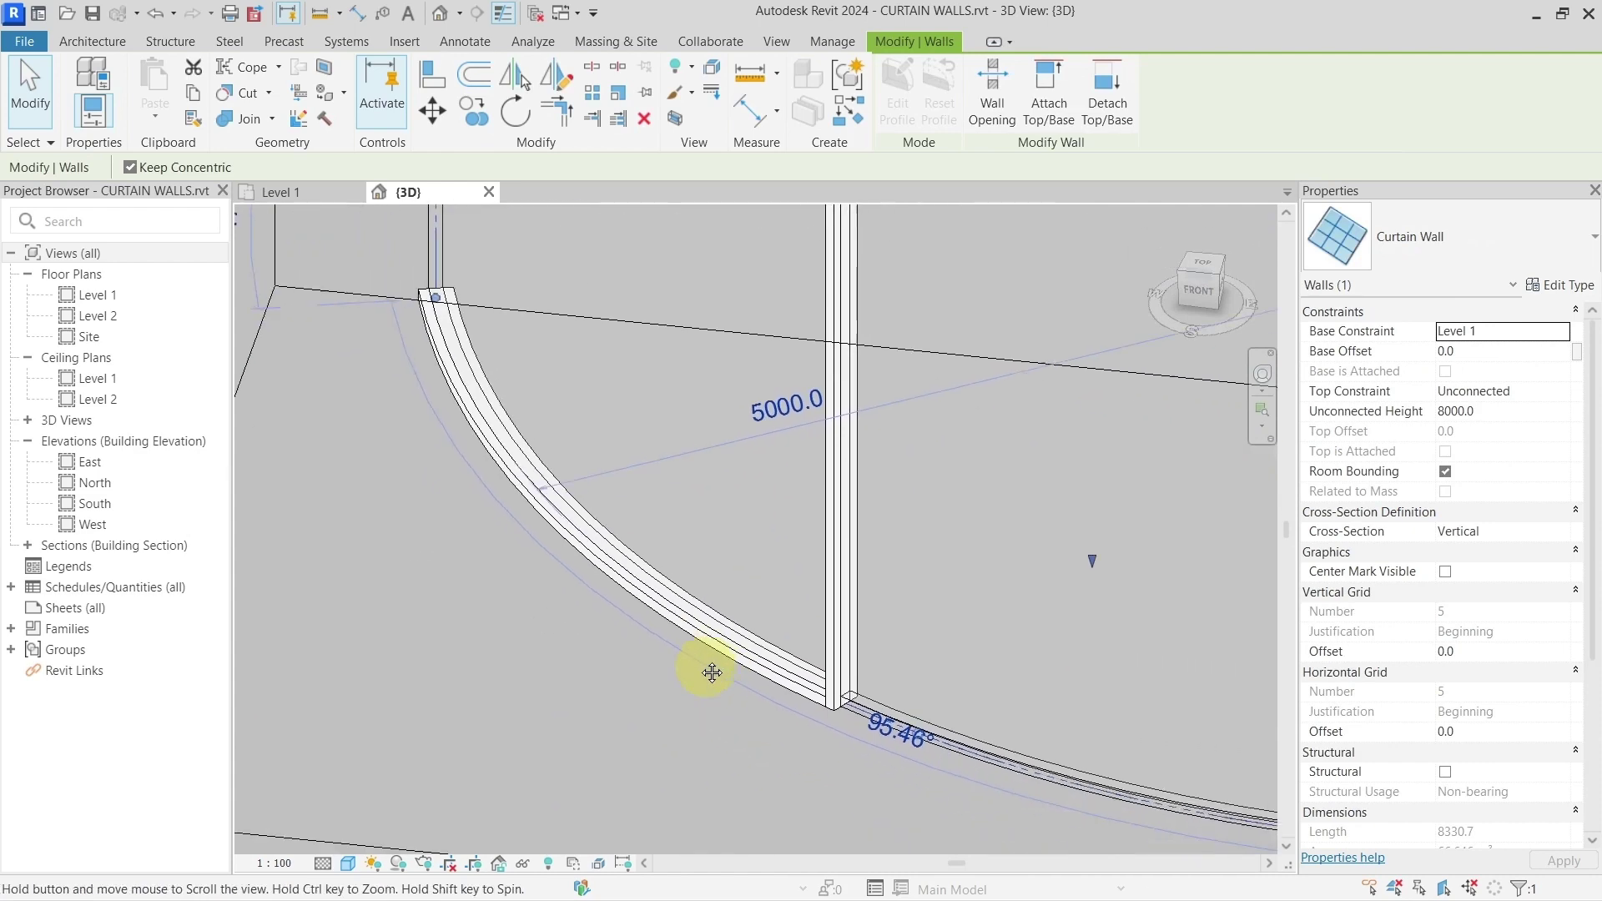
pyautogui.click(781, 699)
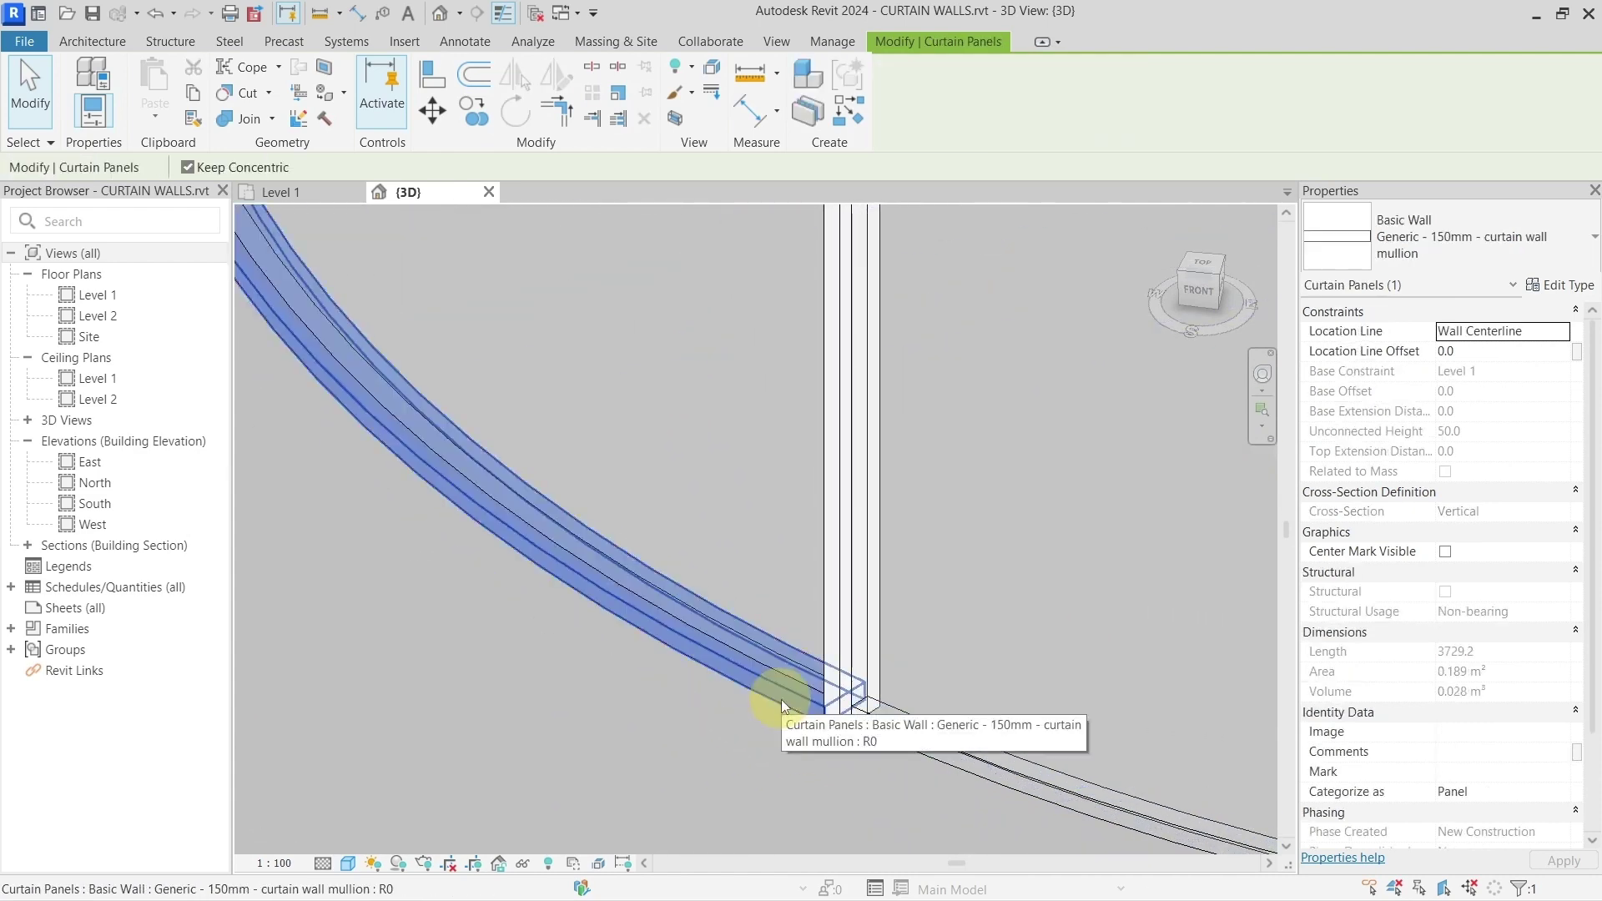
pyautogui.scroll(-3, 781, 699)
pyautogui.scroll(3, 864, 724)
pyautogui.scroll(2, 859, 724)
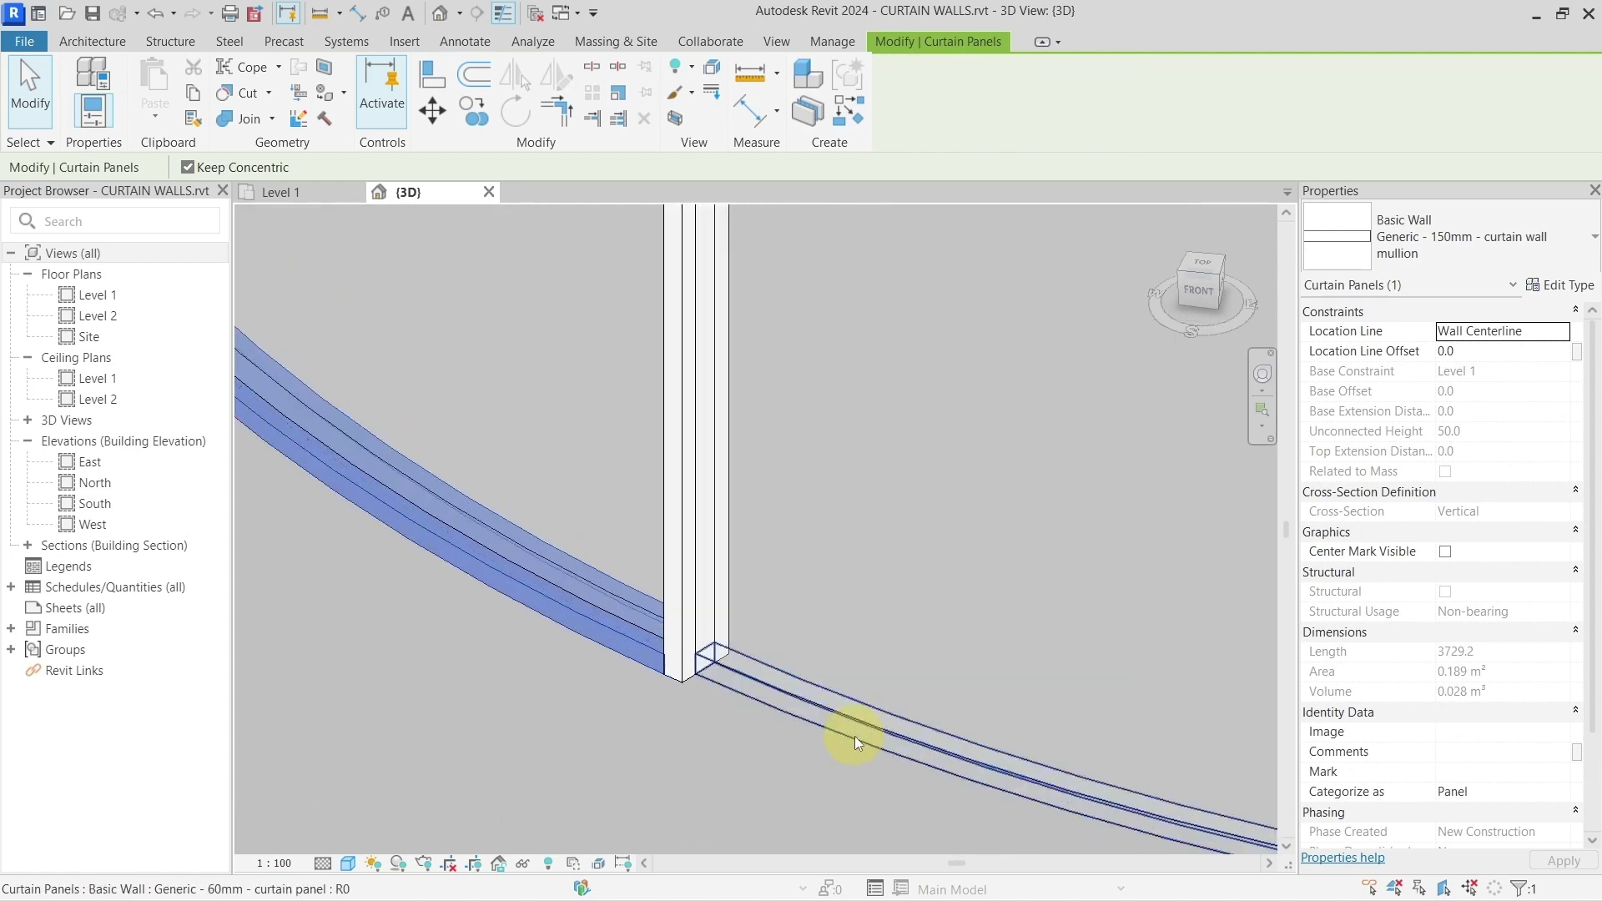
pyautogui.click(854, 736)
pyautogui.scroll(-3, 854, 736)
pyautogui.scroll(4, 798, 663)
pyautogui.press('Tab')
pyautogui.press('Tab')
# - Switch the selected strip panels to the Generic - 150mm - curtain wall mullion type
pyautogui.keyDown('ctrl'); pyautogui.click(784, 673); pyautogui.keyUp('ctrl')
pyautogui.scroll(-3, 784, 671)
pyautogui.scroll(2, 758, 359)
pyautogui.click(1438, 242)
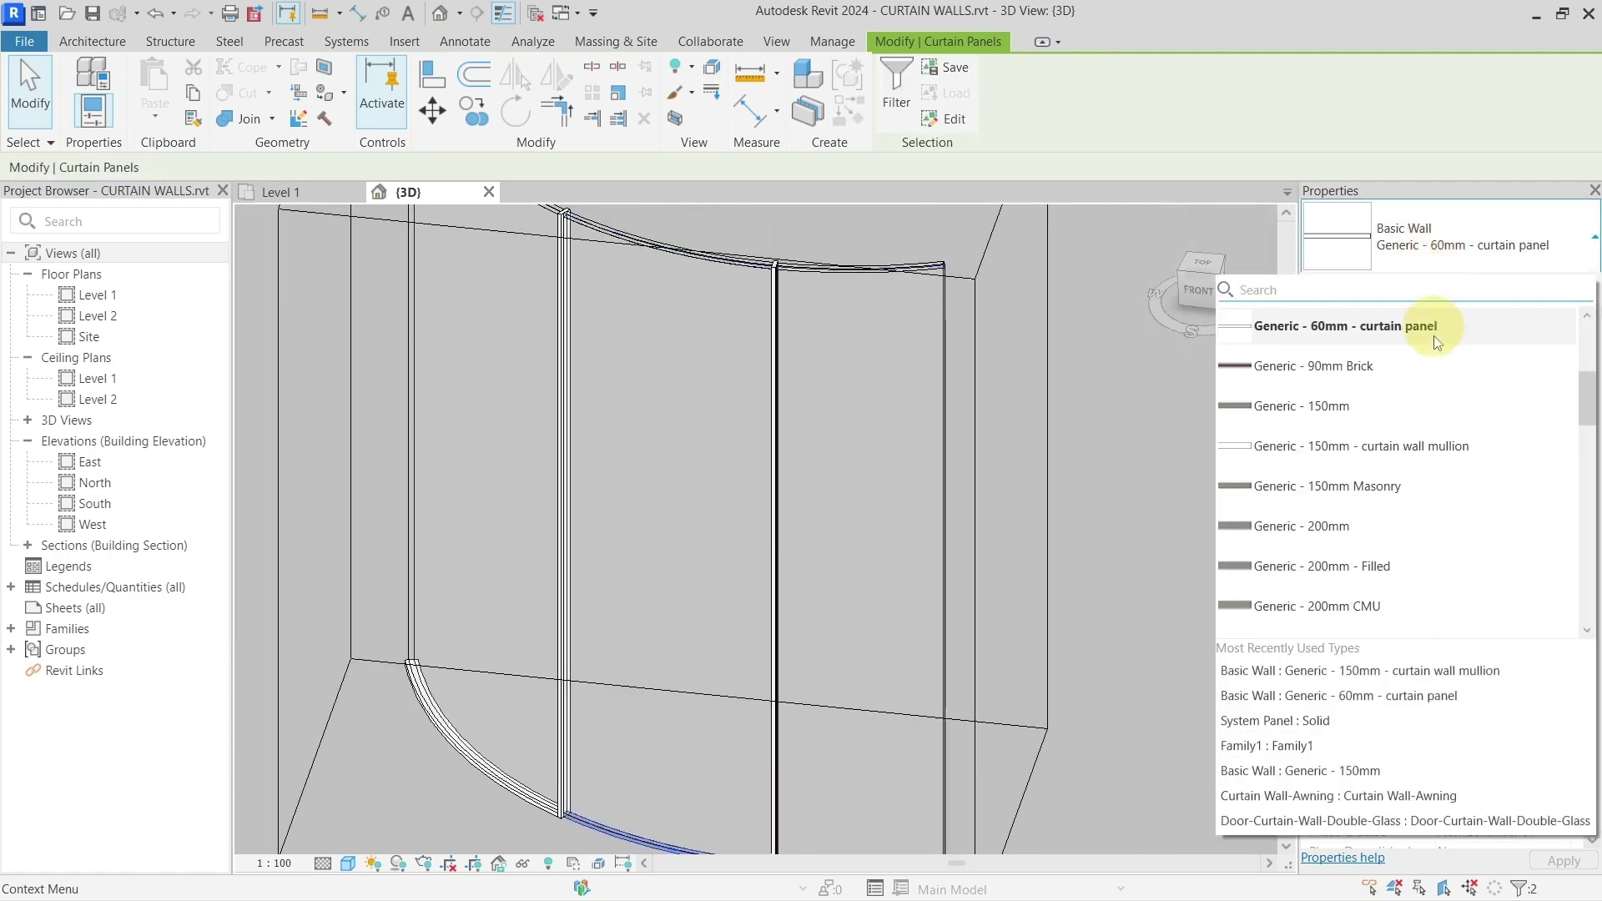
pyautogui.click(1403, 670)
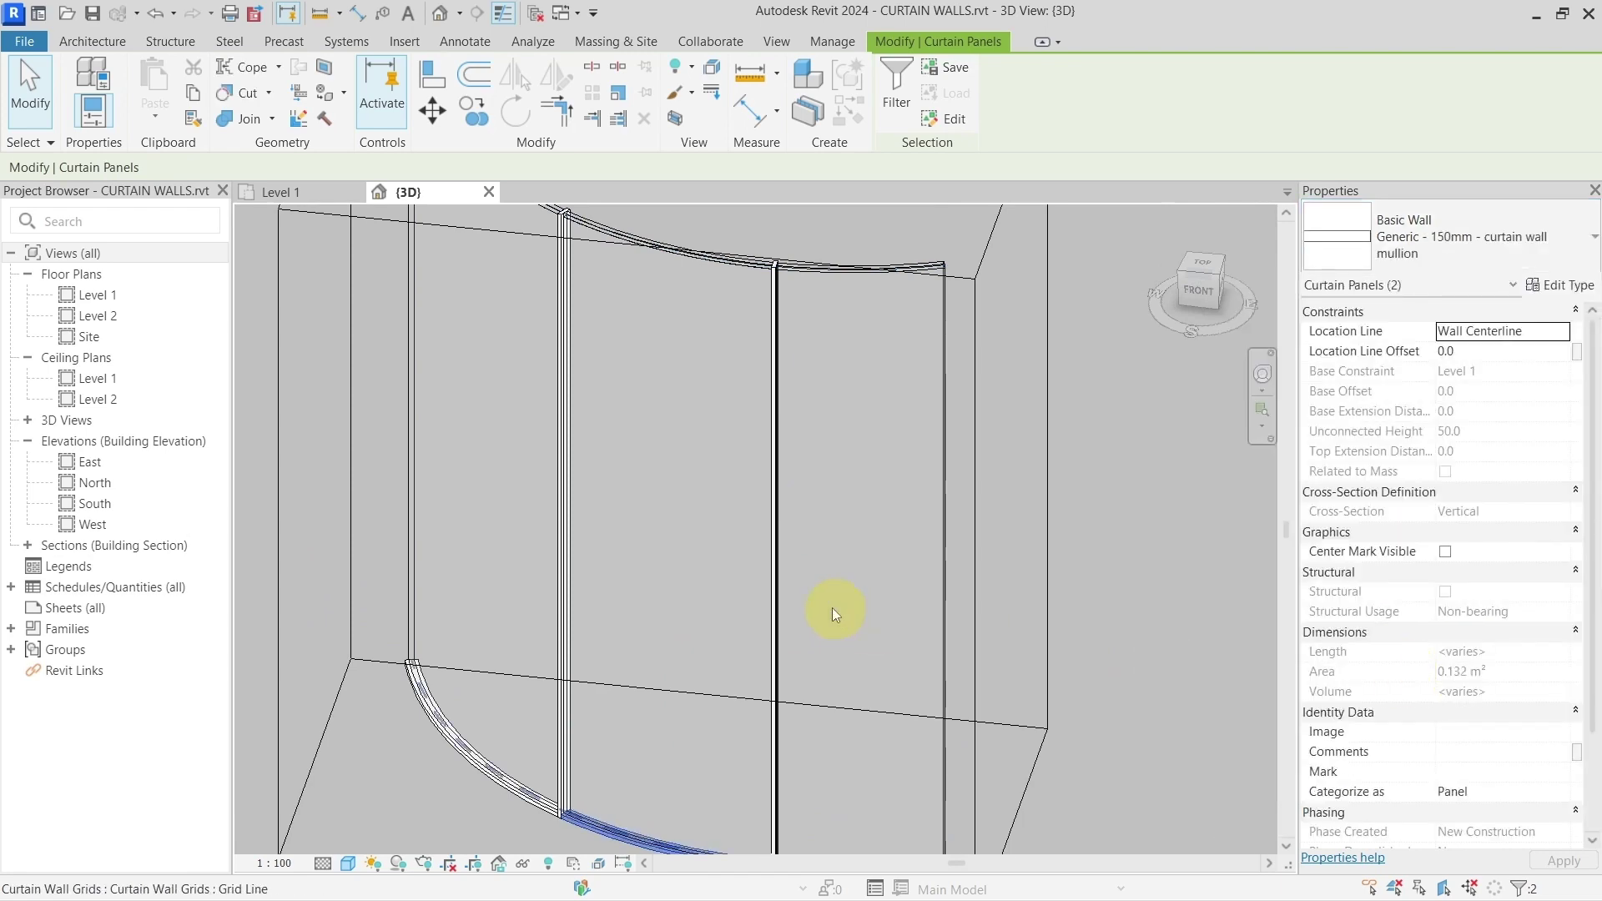
# - Select the top, upper-left and right-end curved panels and switch them to the 150mm mullion type
pyautogui.moveTo(621, 385); pyautogui.dragTo(751, 442, button='middle')
pyautogui.scroll(3, 786, 464)
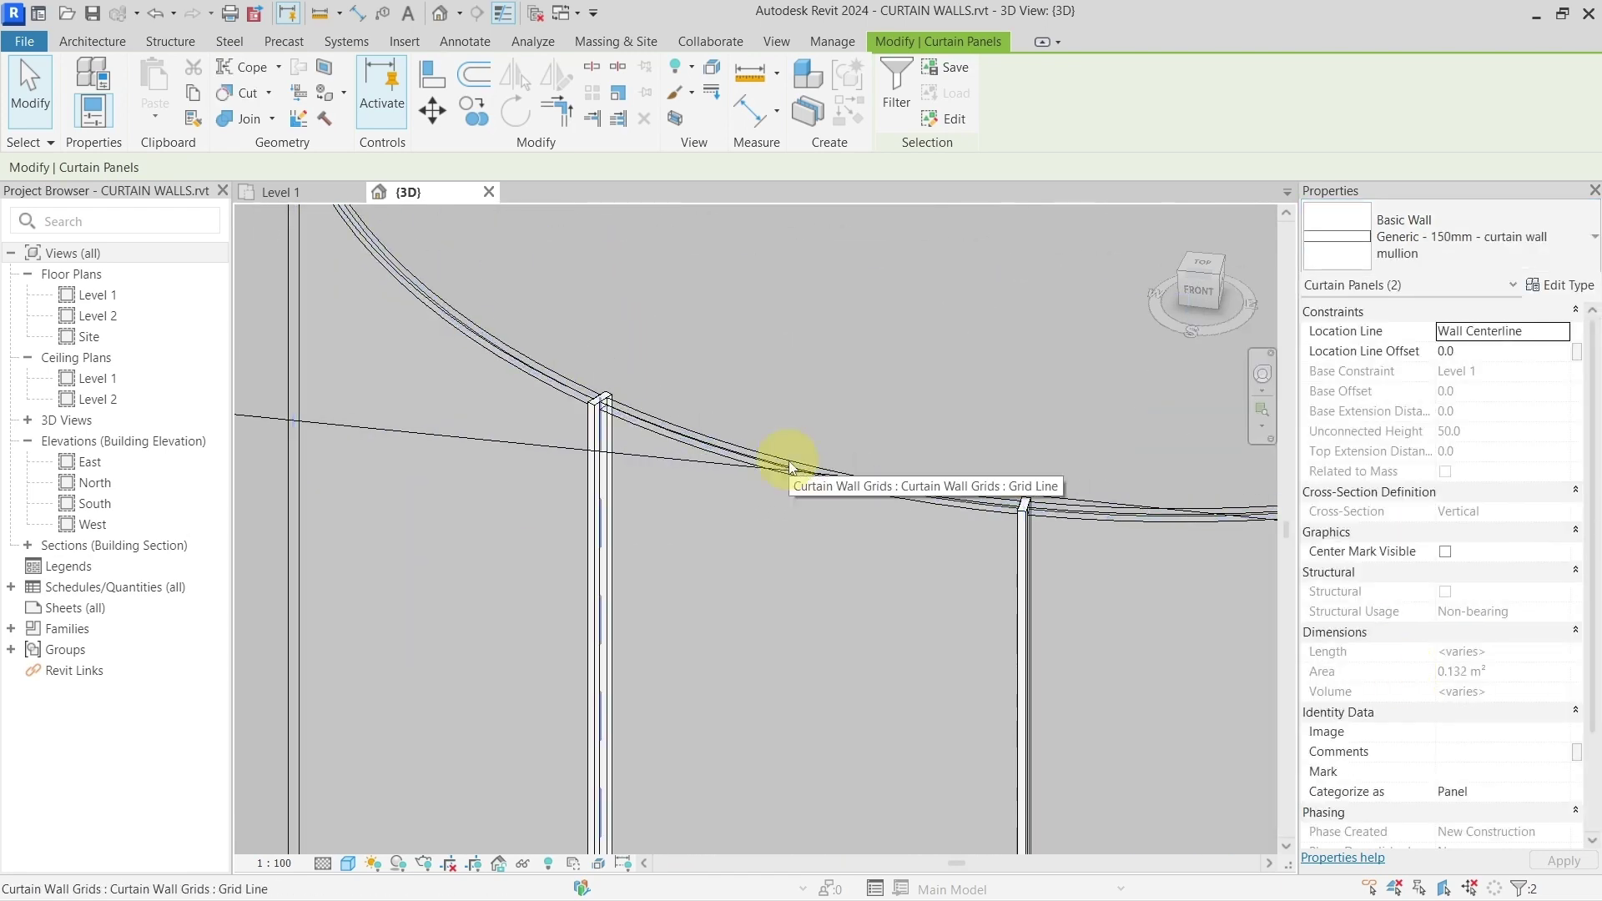
pyautogui.click(789, 460)
pyautogui.keyDown('ctrl'); pyautogui.click(552, 363); pyautogui.keyUp('ctrl')
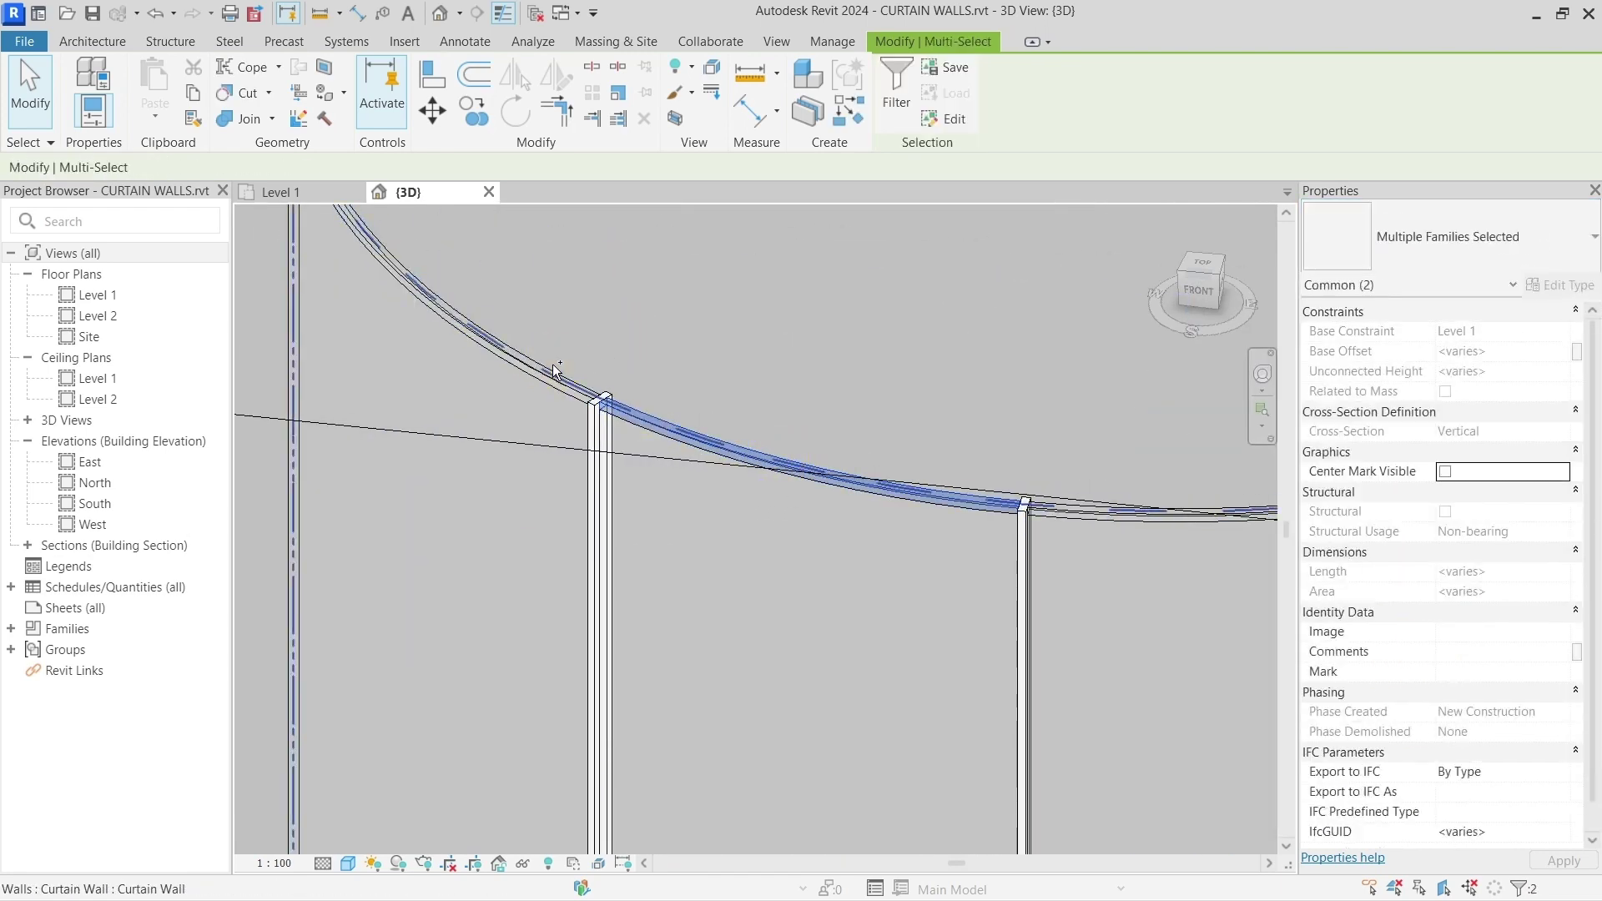
pyautogui.click(647, 422)
pyautogui.click(647, 422)
pyautogui.click(648, 422)
pyautogui.keyDown('ctrl'); pyautogui.click(573, 380); pyautogui.keyUp('ctrl')
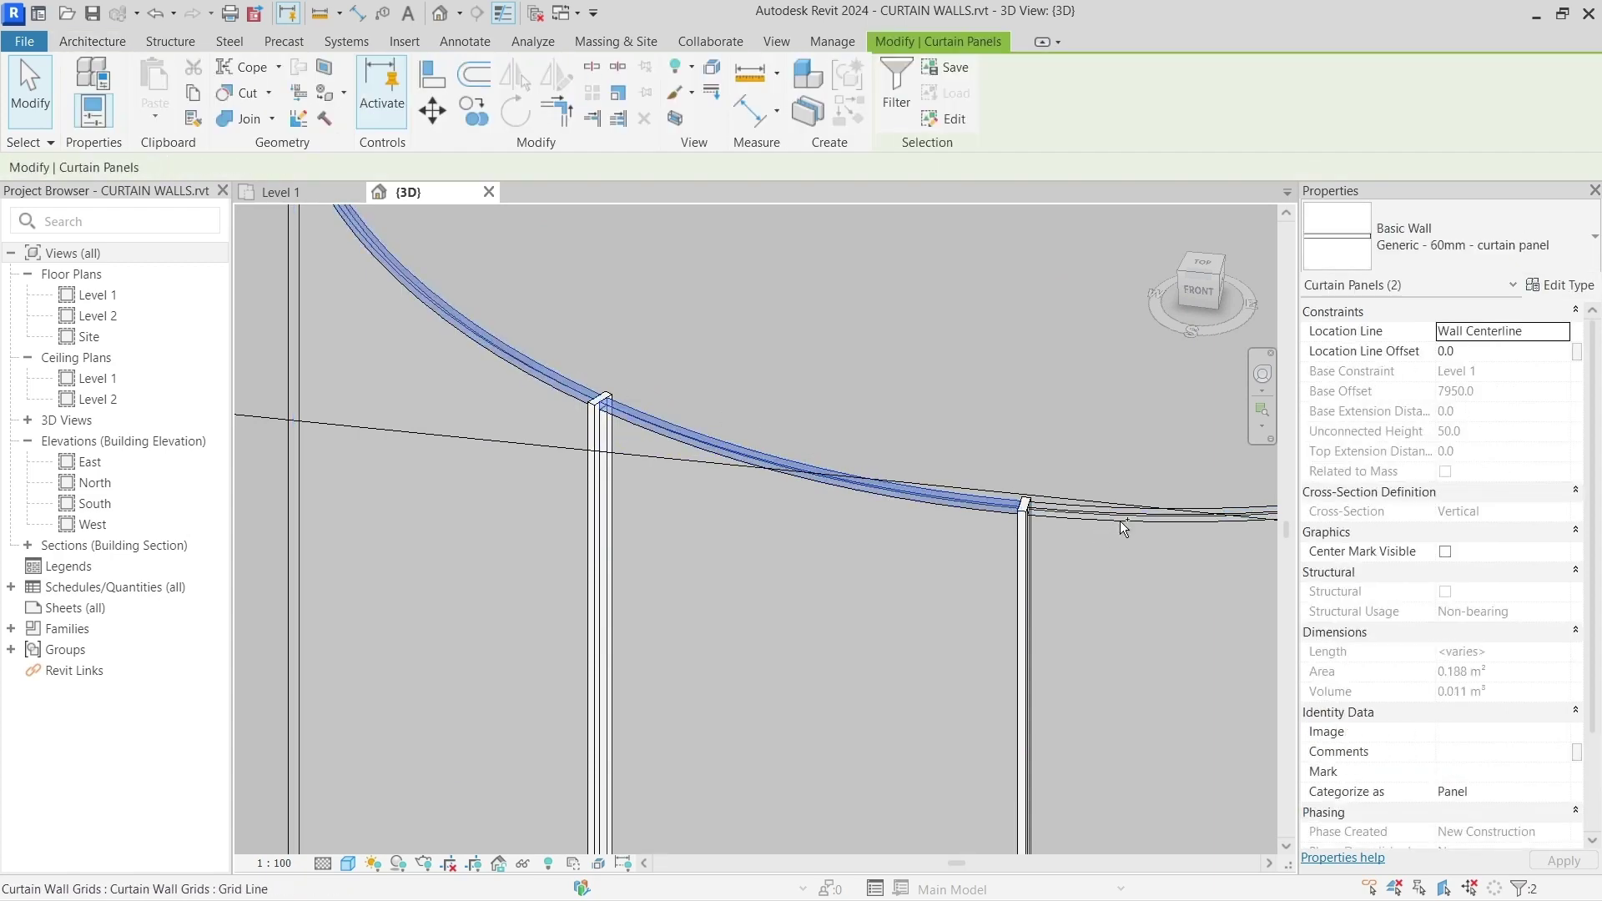
pyautogui.moveTo(1099, 519); pyautogui.dragTo(799, 478, button='middle')
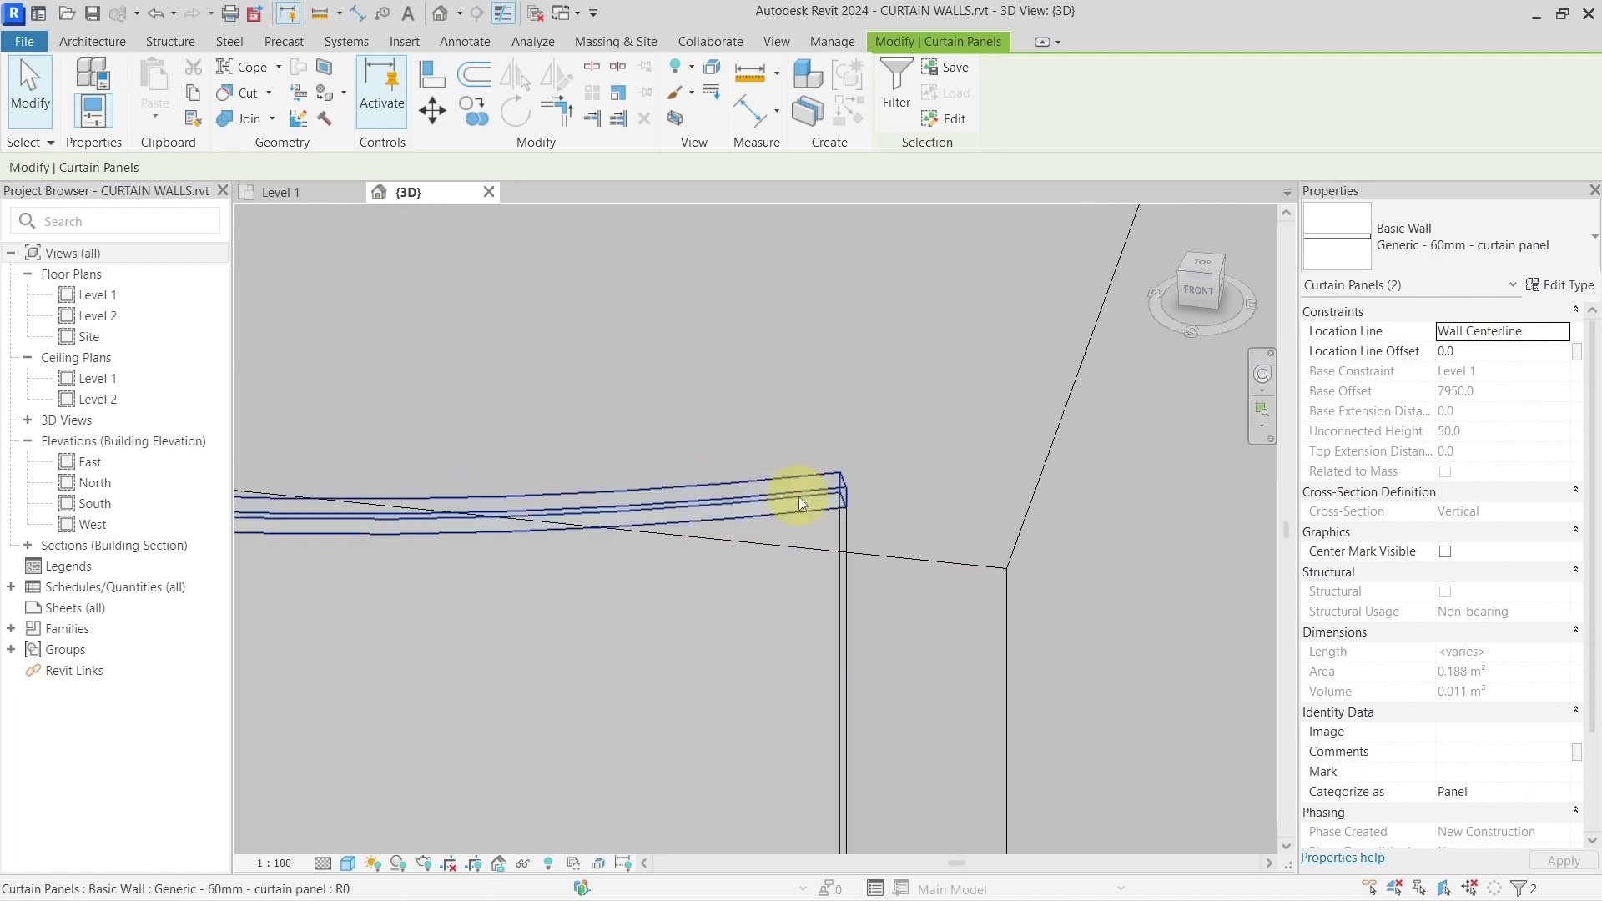
pyautogui.keyDown('ctrl'); pyautogui.click(798, 496); pyautogui.keyUp('ctrl')
pyautogui.click(1433, 234)
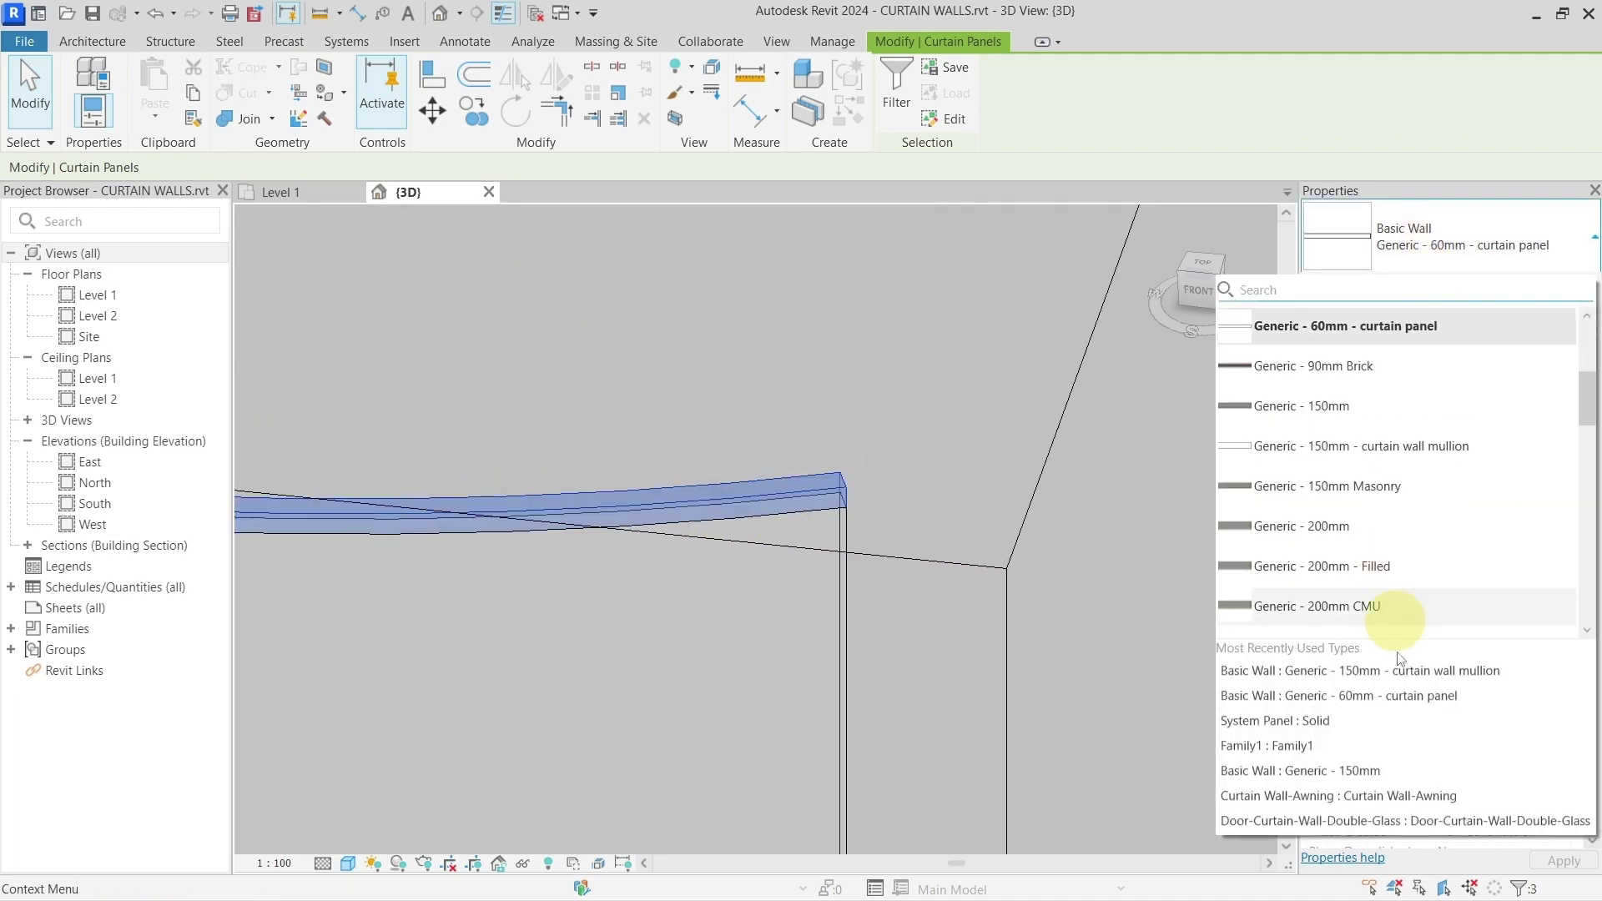
pyautogui.click(1400, 670)
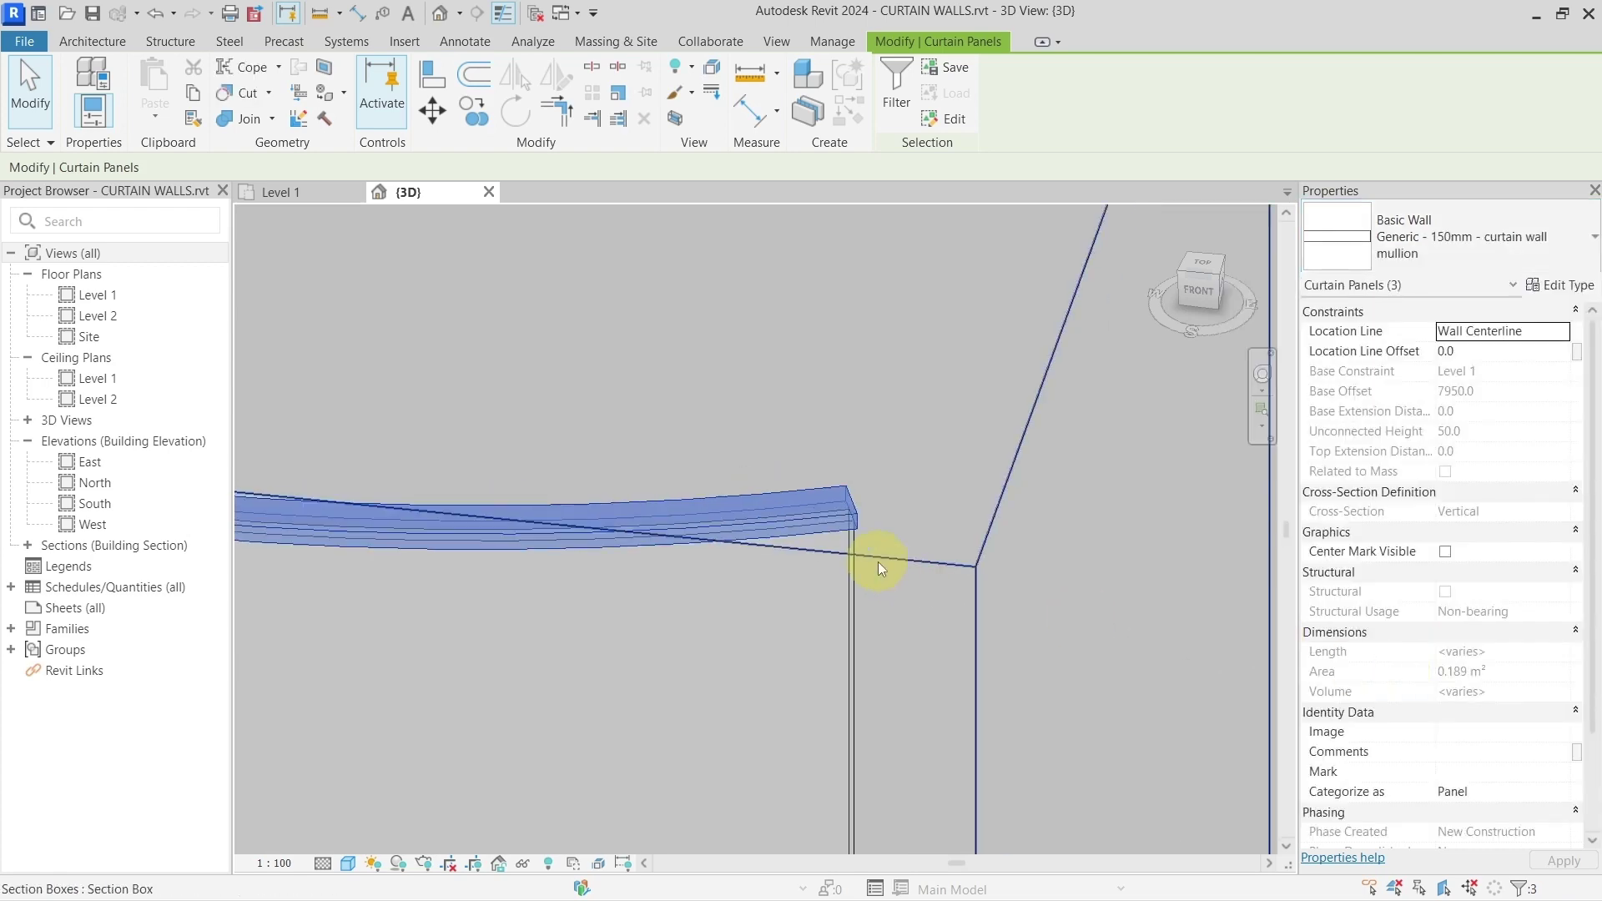
pyautogui.scroll(-3, 878, 562)
pyautogui.scroll(-3, 891, 566)
# - Place vertical mullions on the curved wall's left and right grid lines
pyautogui.press('Escape')
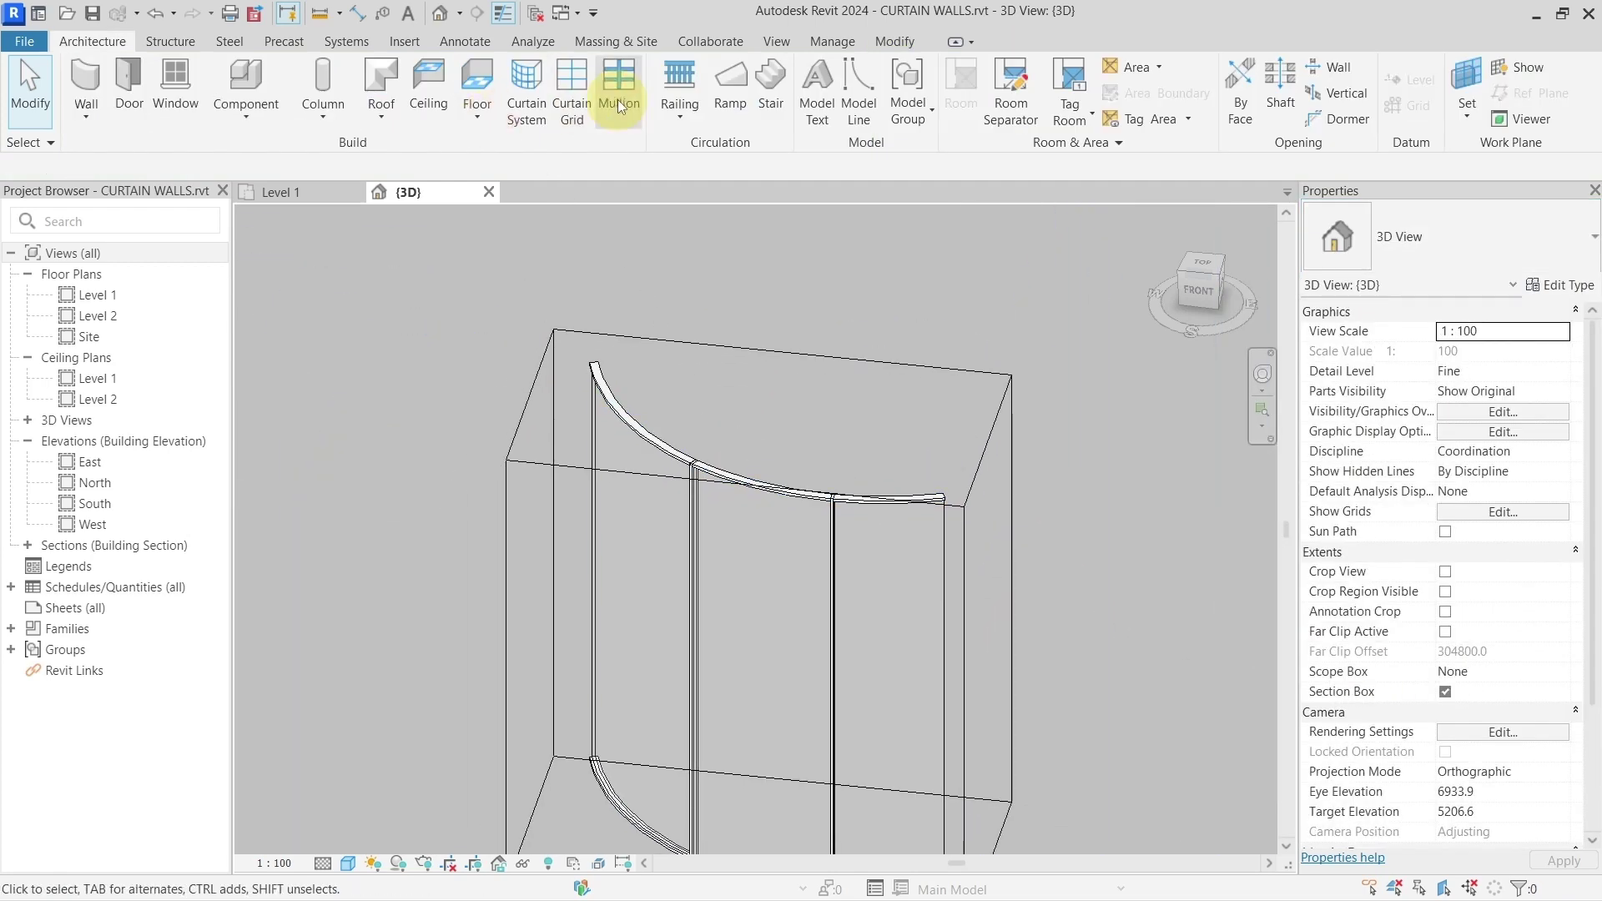
pyautogui.click(614, 85)
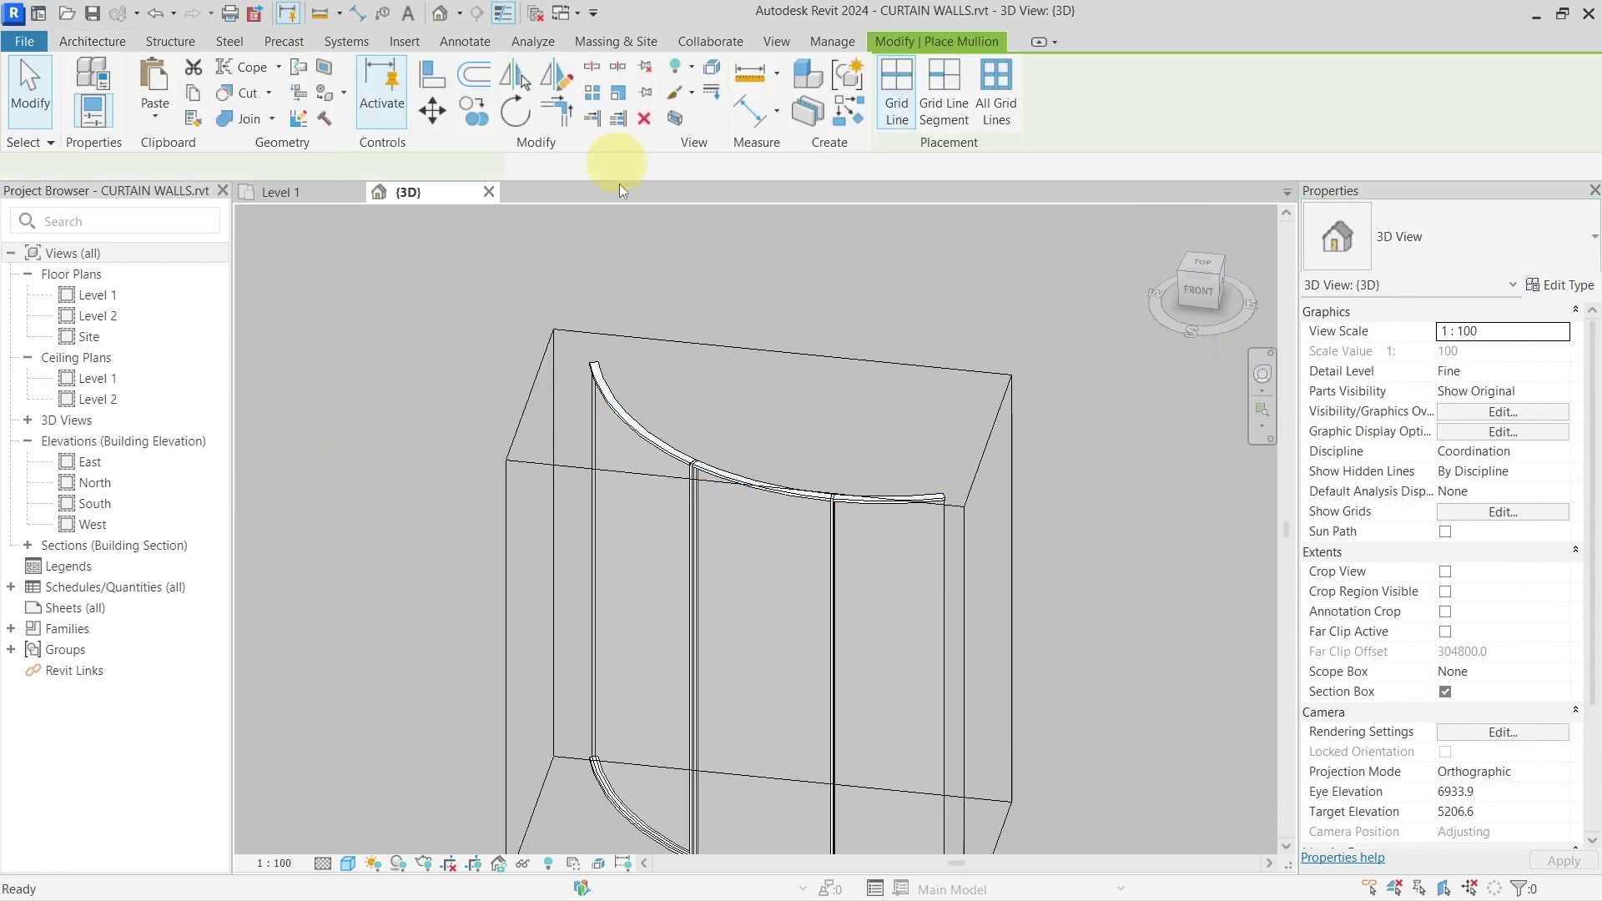
pyautogui.click(595, 472)
pyautogui.click(943, 600)
pyautogui.press('Escape')
pyautogui.keyDown('shift'); pyautogui.moveTo(825, 592); pyautogui.dragTo(726, 322, button='middle'); pyautogui.keyUp('shift')
# - Select the curved panel and vertical mullion at the junction to inspect them
pyautogui.scroll(10, 774, 379)
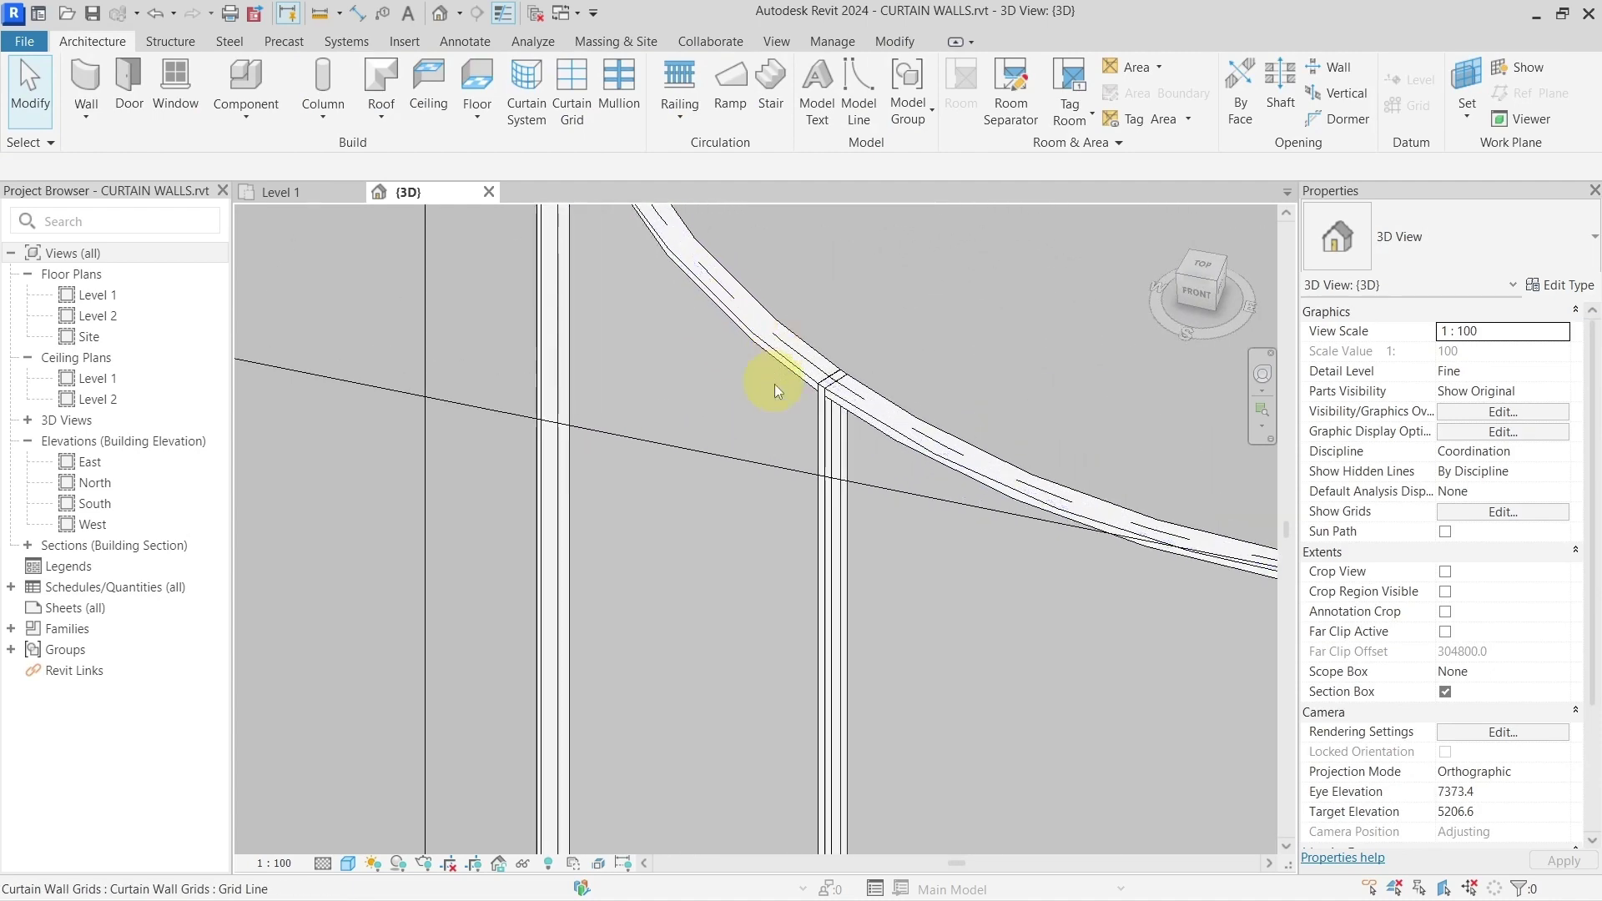
pyautogui.scroll(-6, 834, 467)
pyautogui.moveTo(854, 515); pyautogui.dragTo(782, 627, button='middle')
pyautogui.scroll(6, 777, 626)
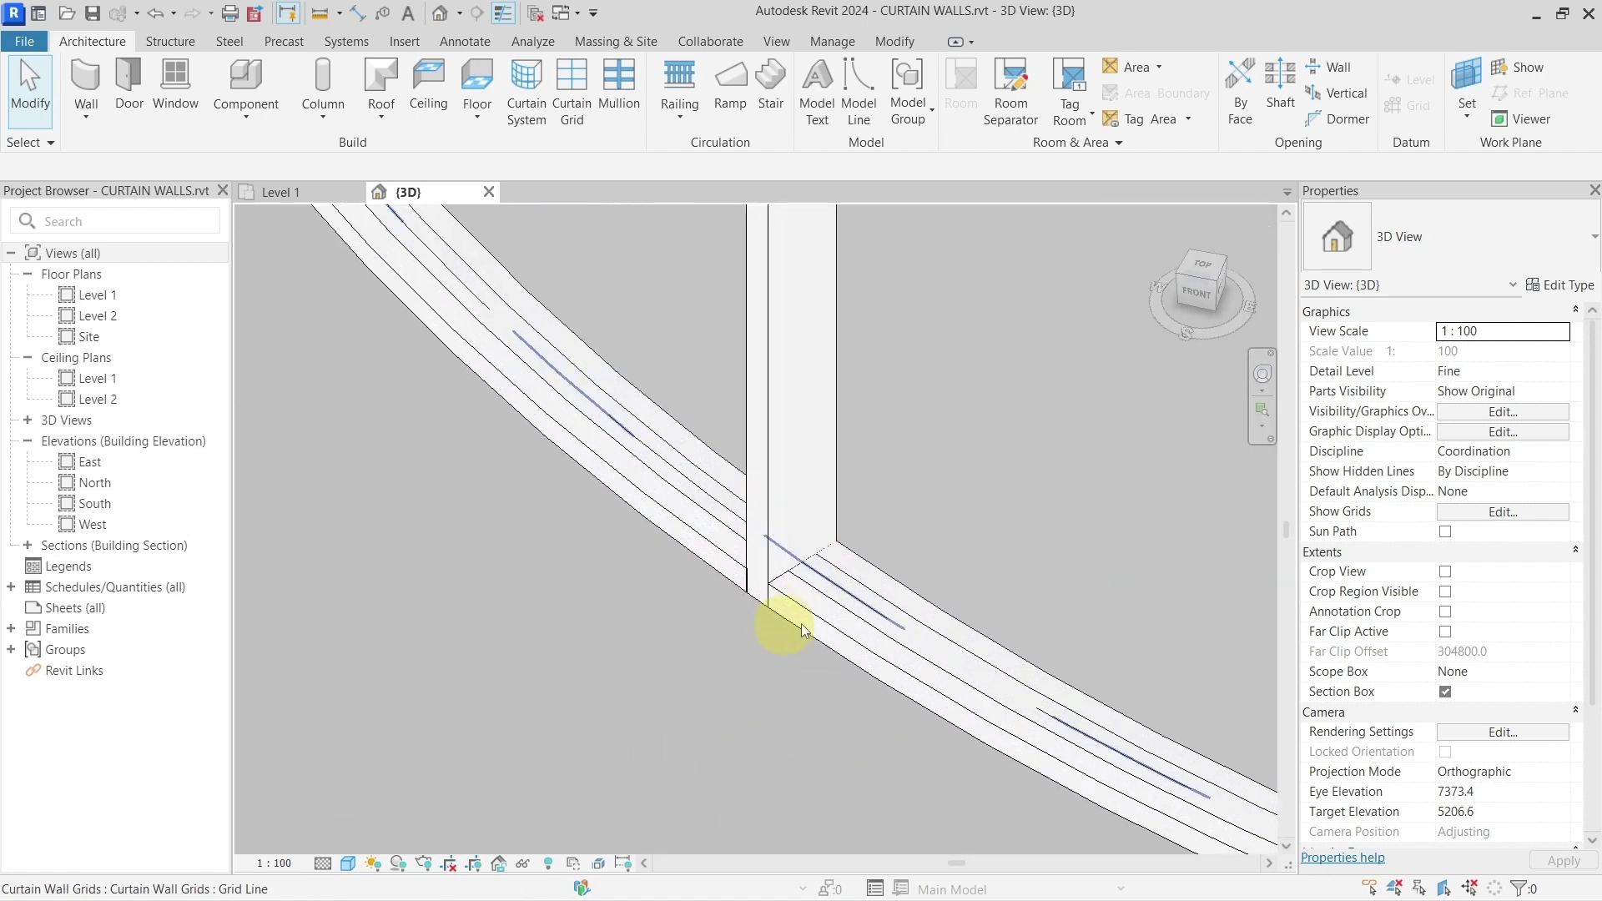
pyautogui.click(815, 624)
pyautogui.press('Tab')
pyautogui.click(815, 624)
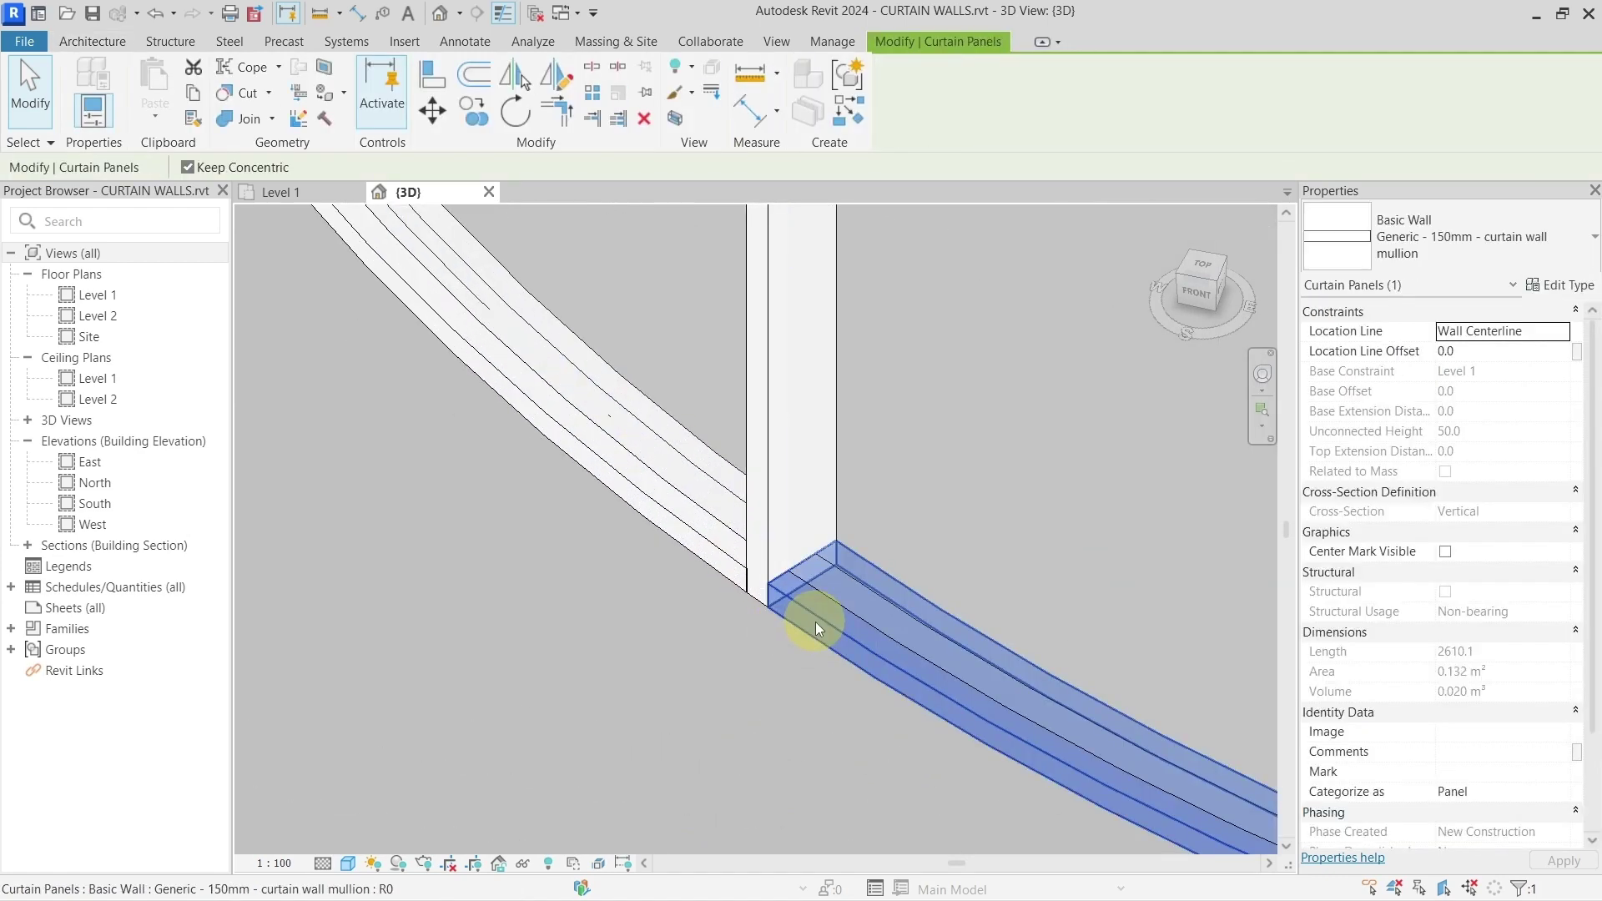
pyautogui.scroll(-1, 842, 664)
pyautogui.scroll(-2, 841, 664)
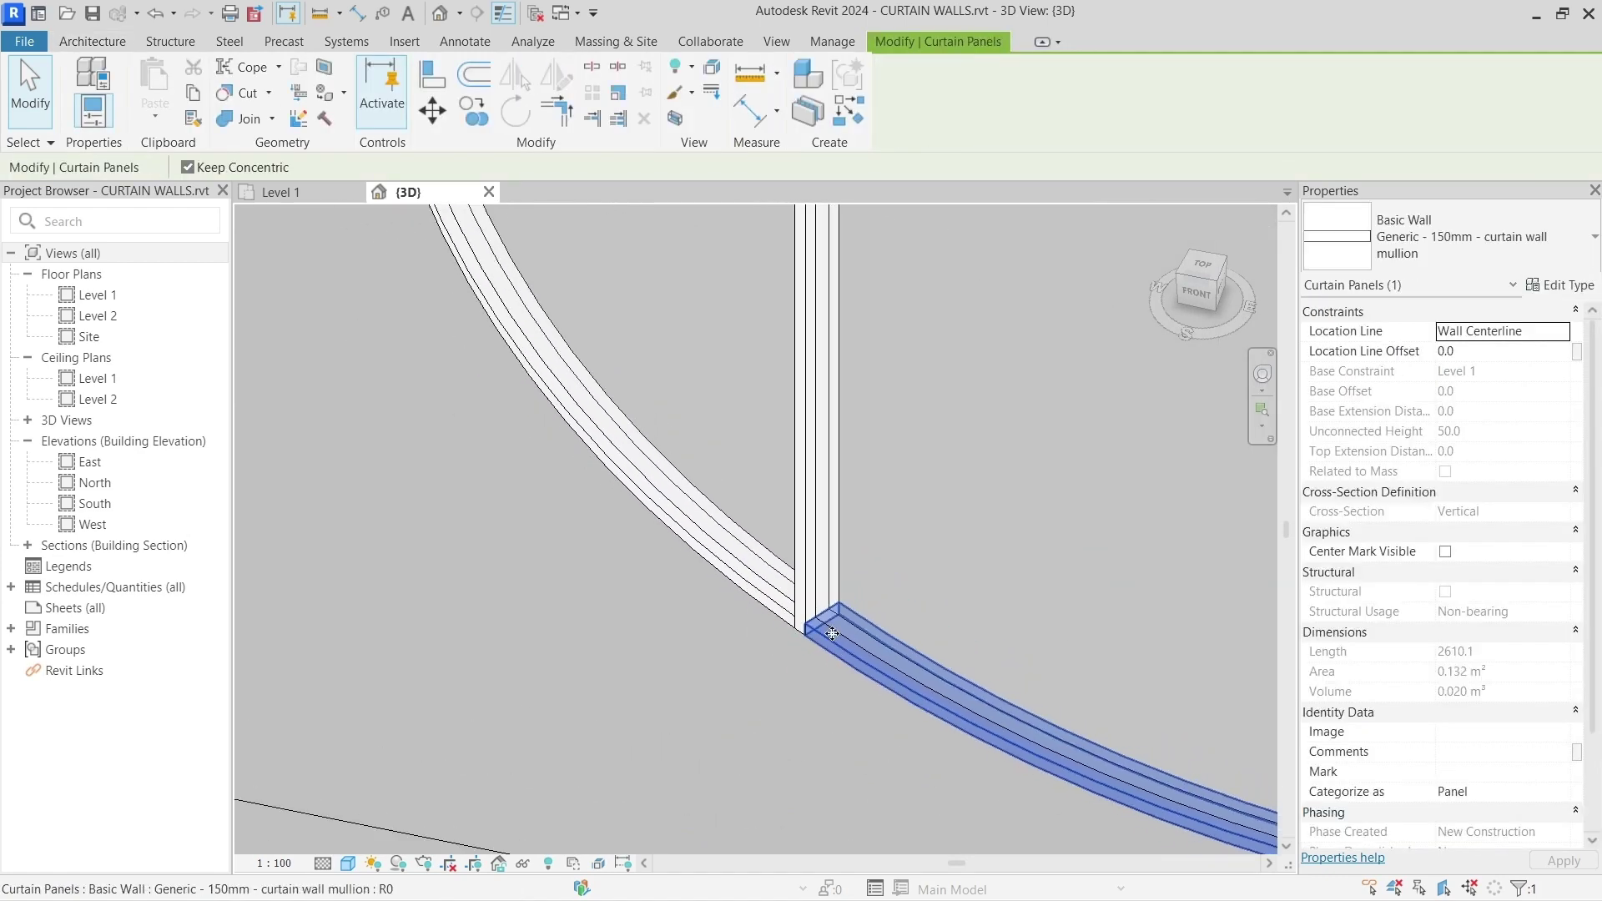
pyautogui.click(825, 655)
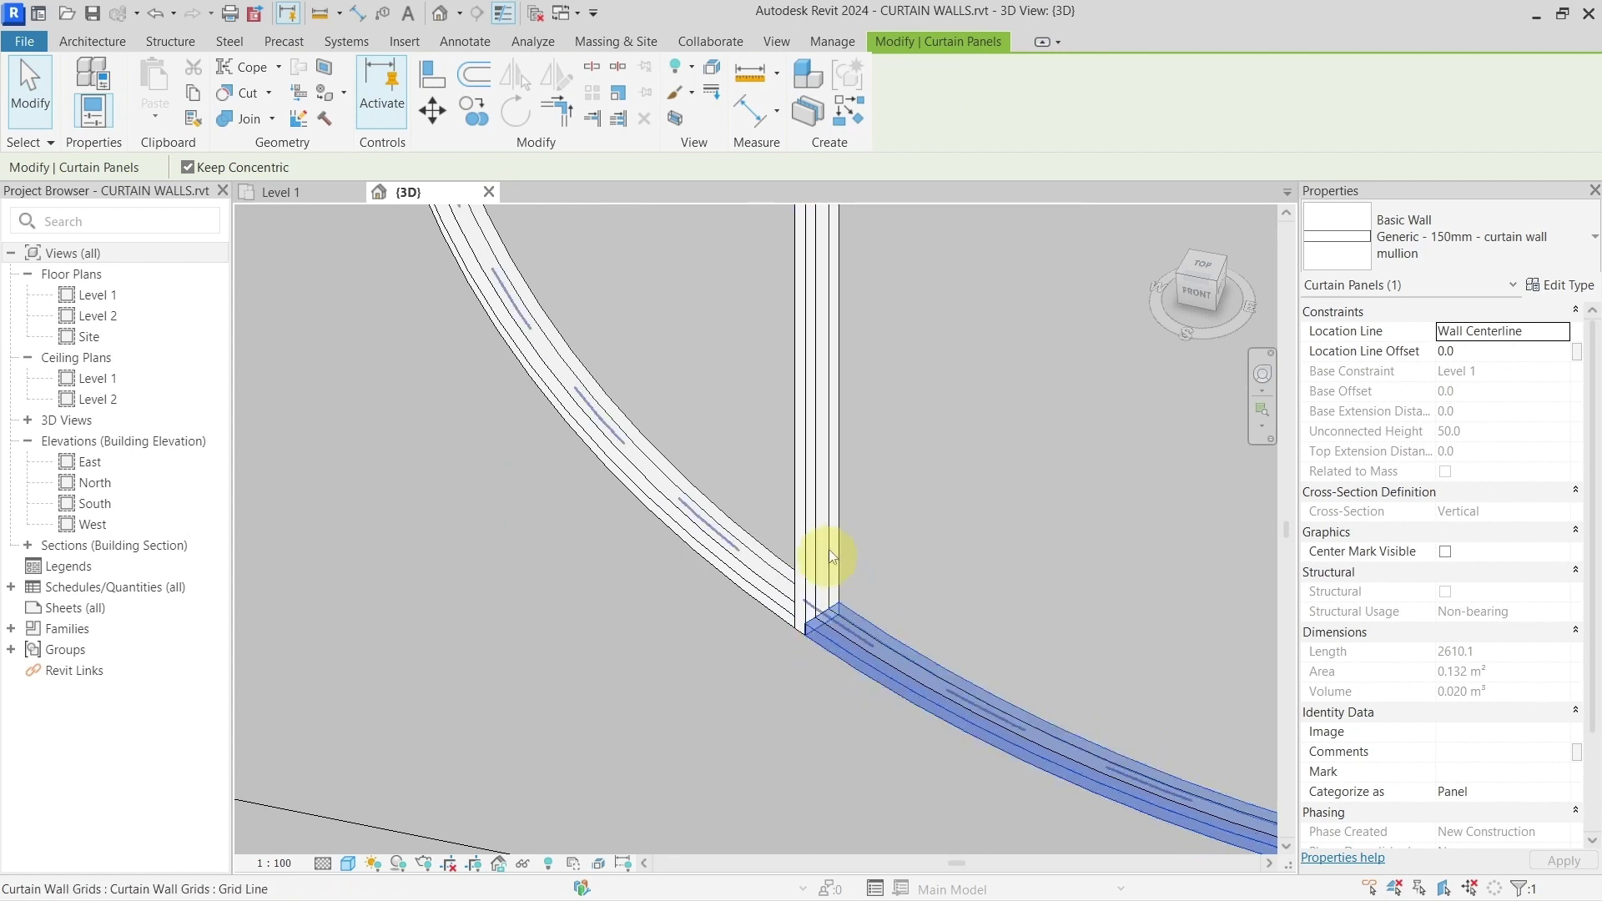
pyautogui.click(815, 602)
pyautogui.scroll(3, 815, 602)
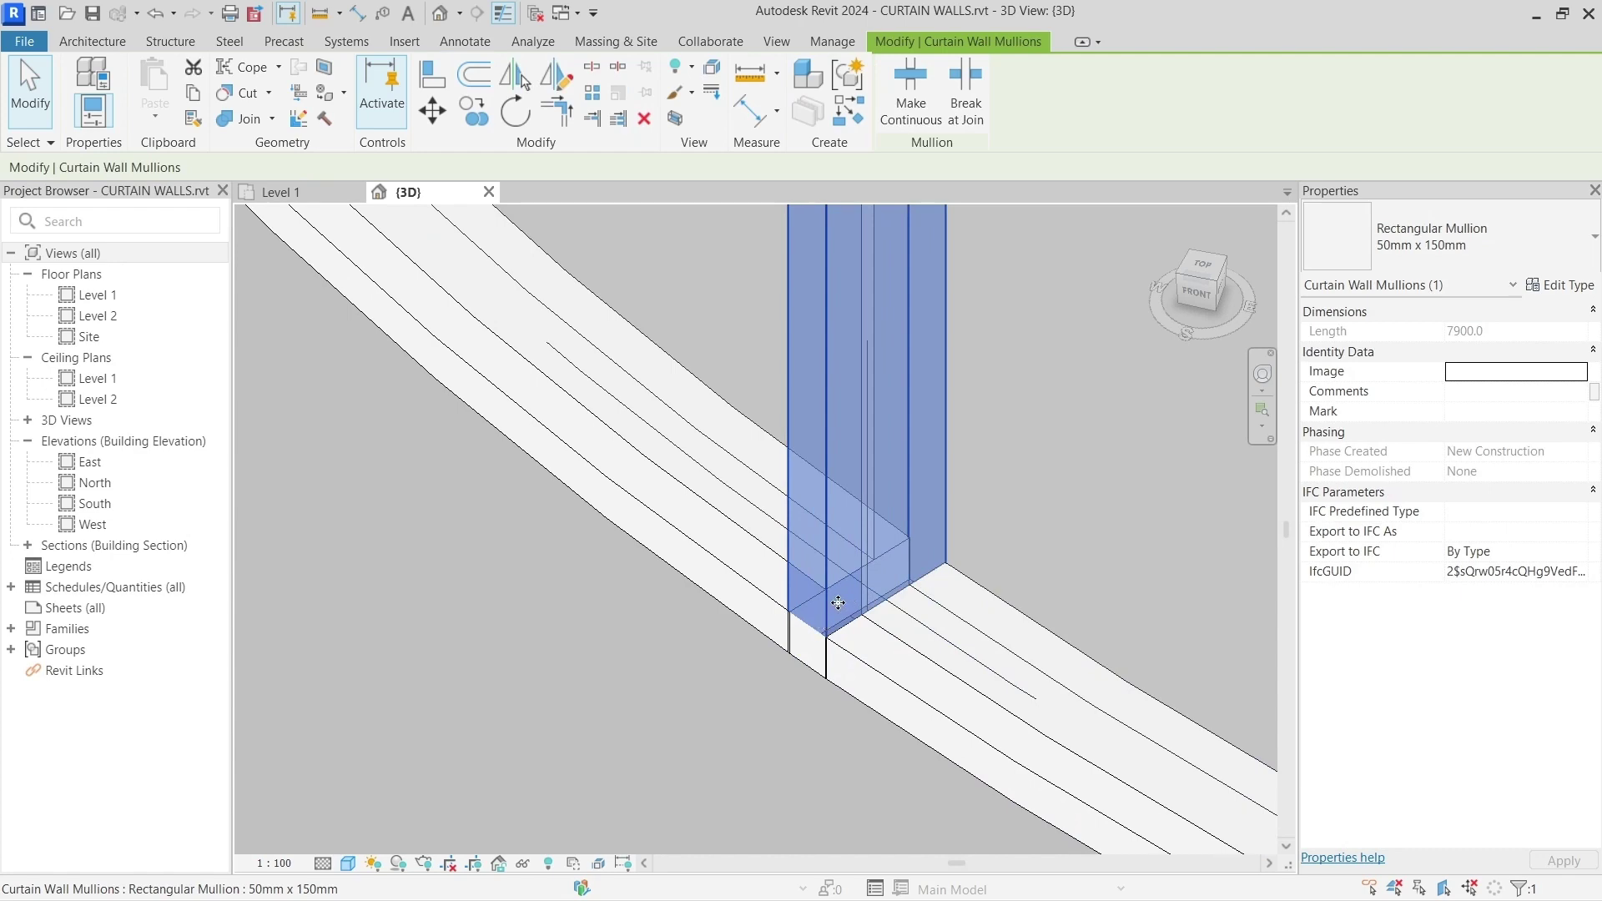
# - Inspect the base mullions and curved base strip, view the wall from above, then deselect
pyautogui.click(861, 677)
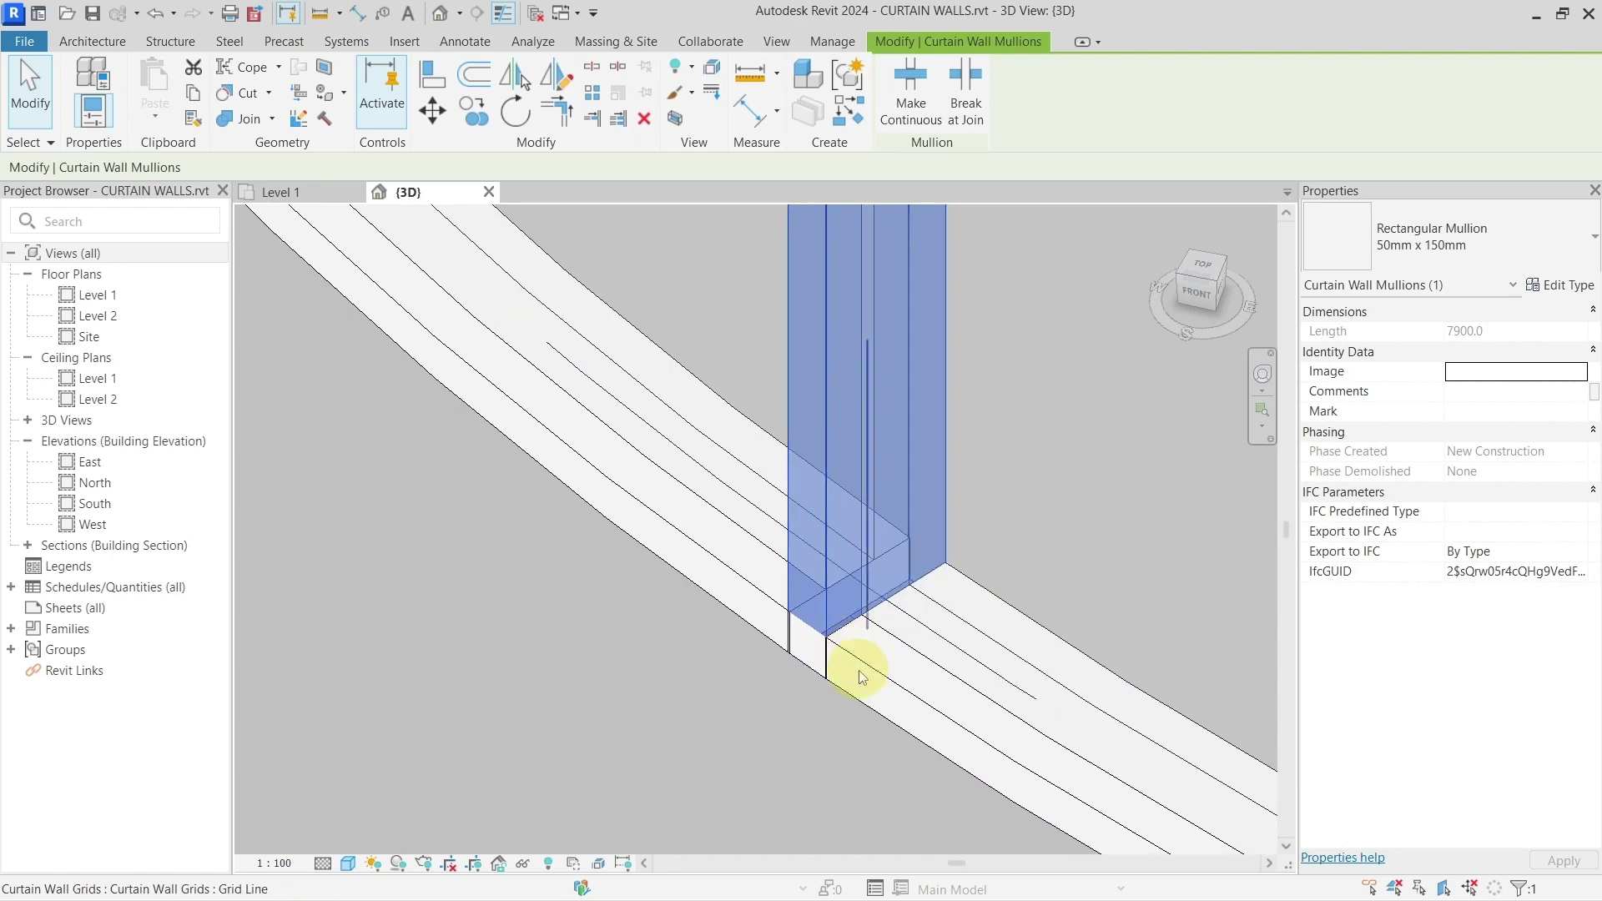
pyautogui.click(858, 669)
pyautogui.scroll(-4, 859, 669)
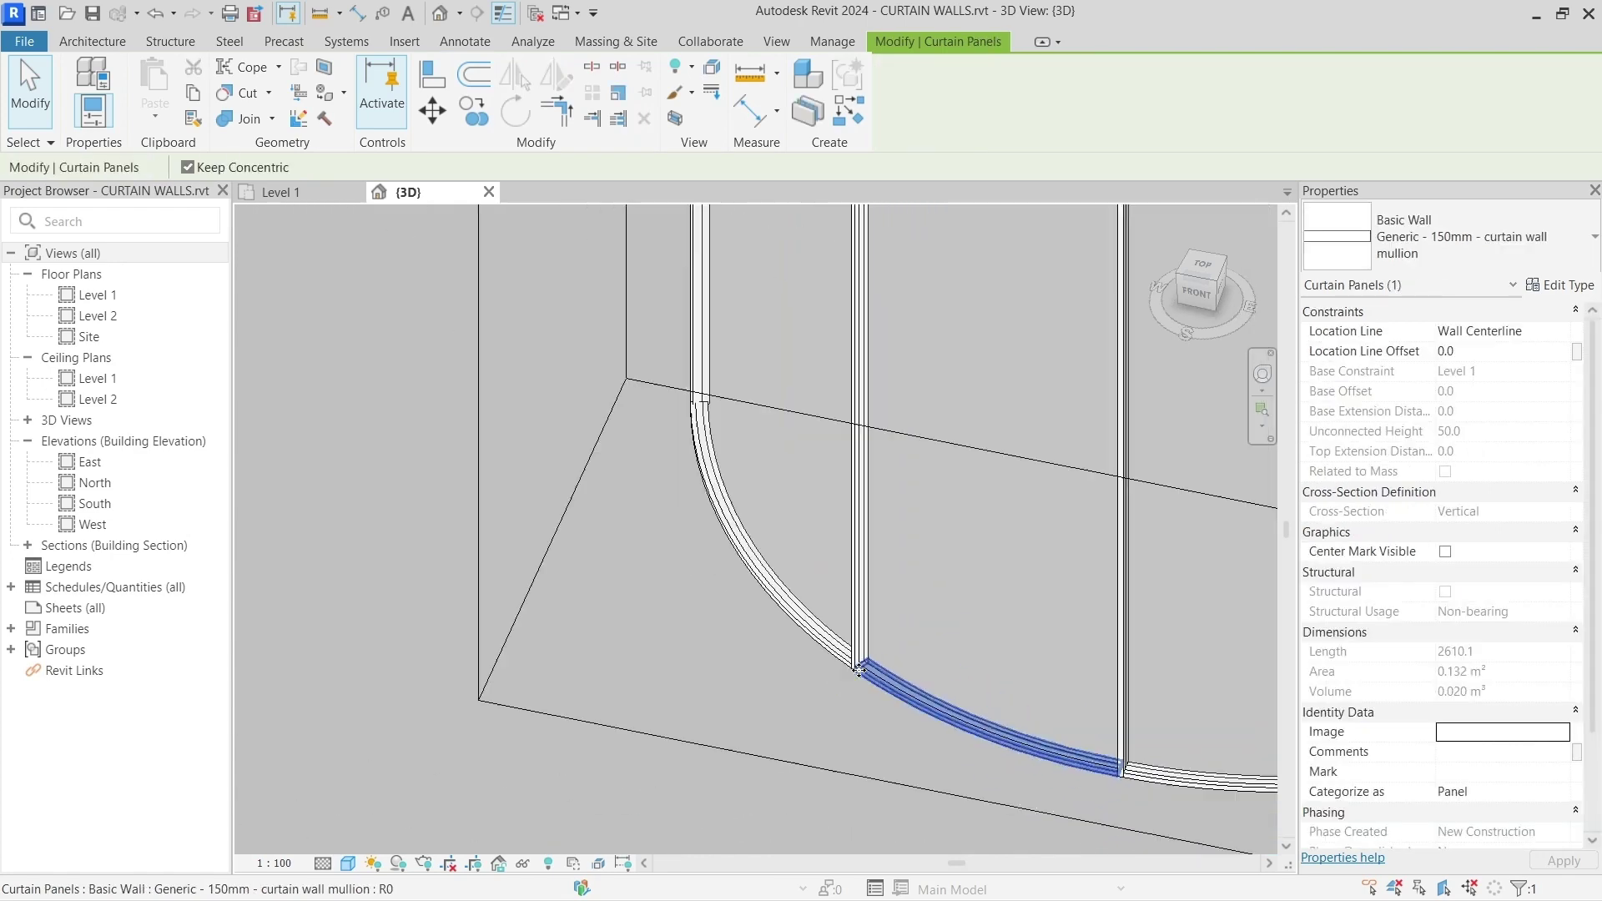
pyautogui.scroll(5, 859, 672)
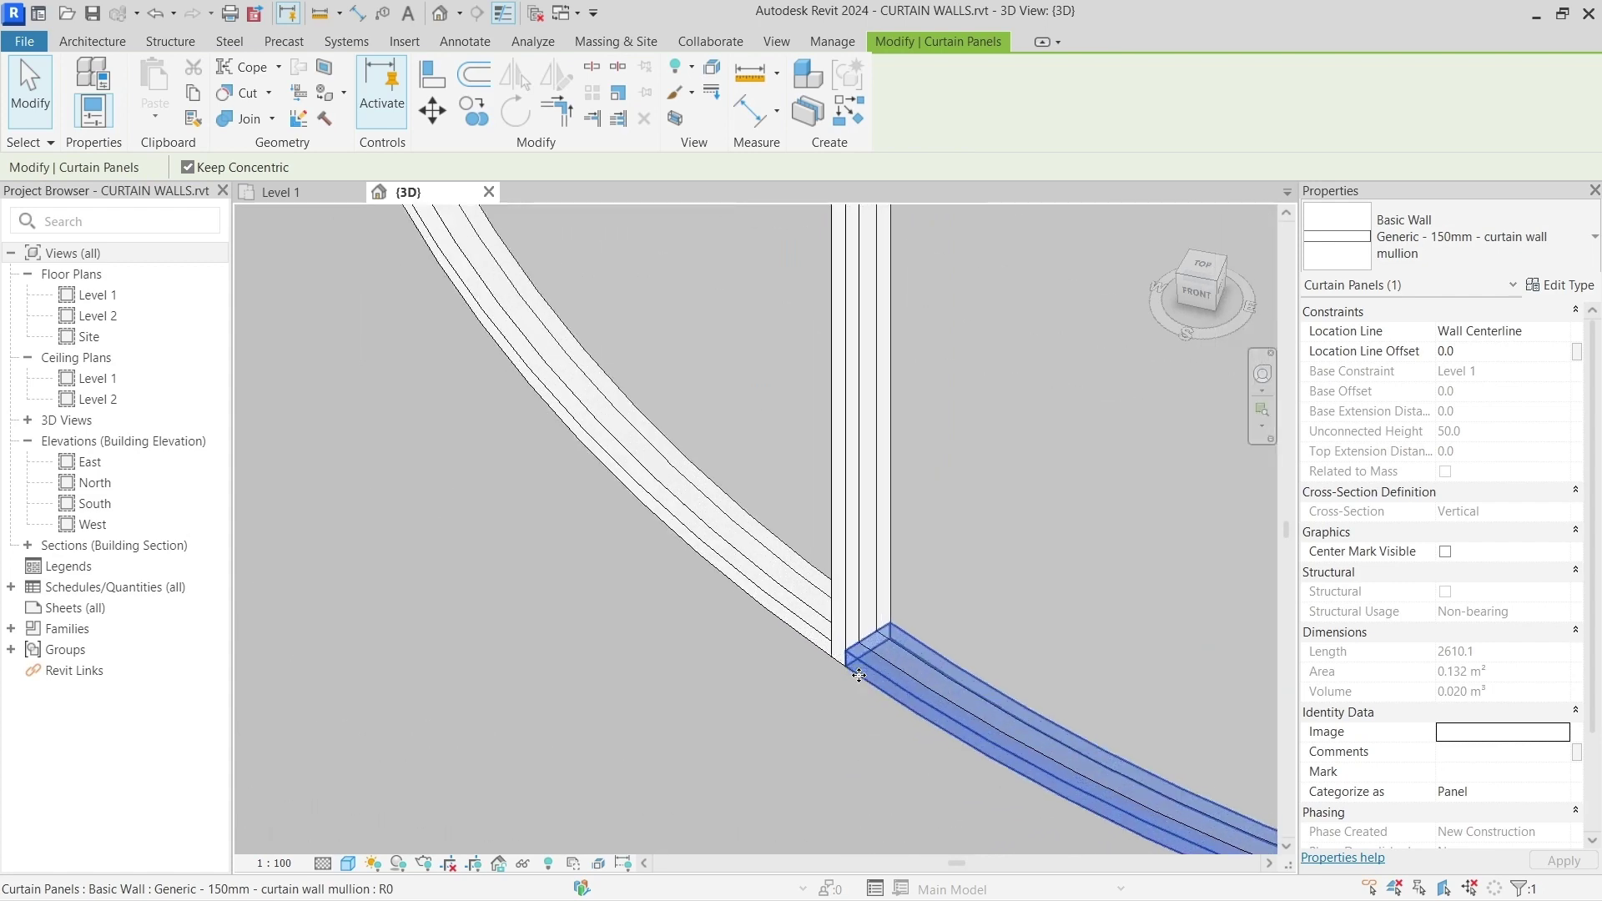
pyautogui.click(859, 661)
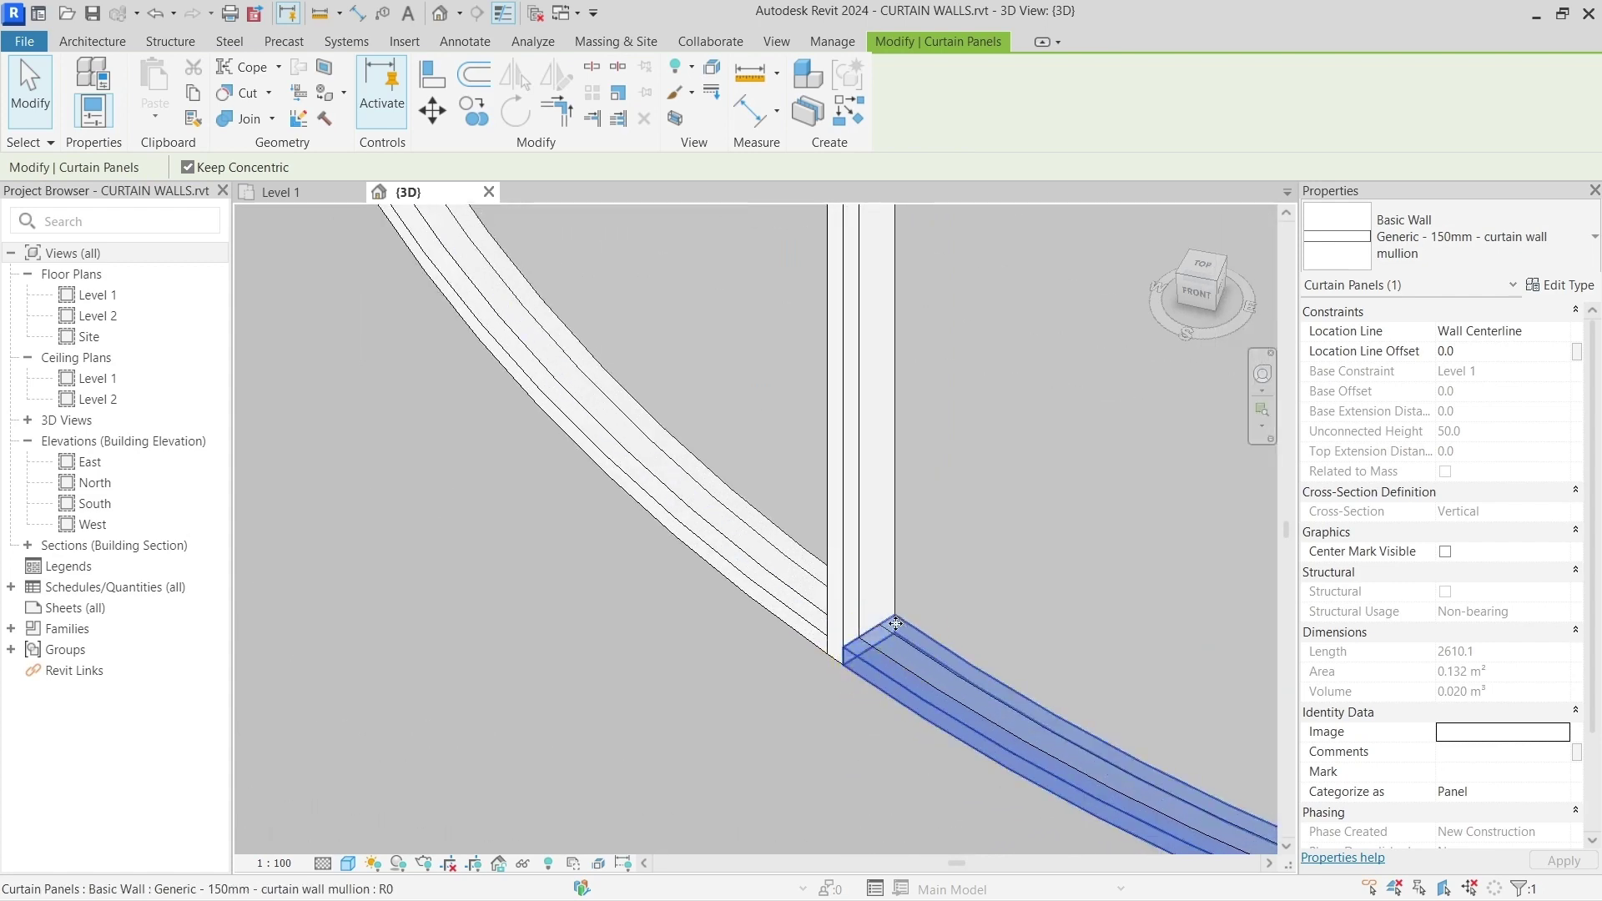
pyautogui.scroll(-5, 823, 659)
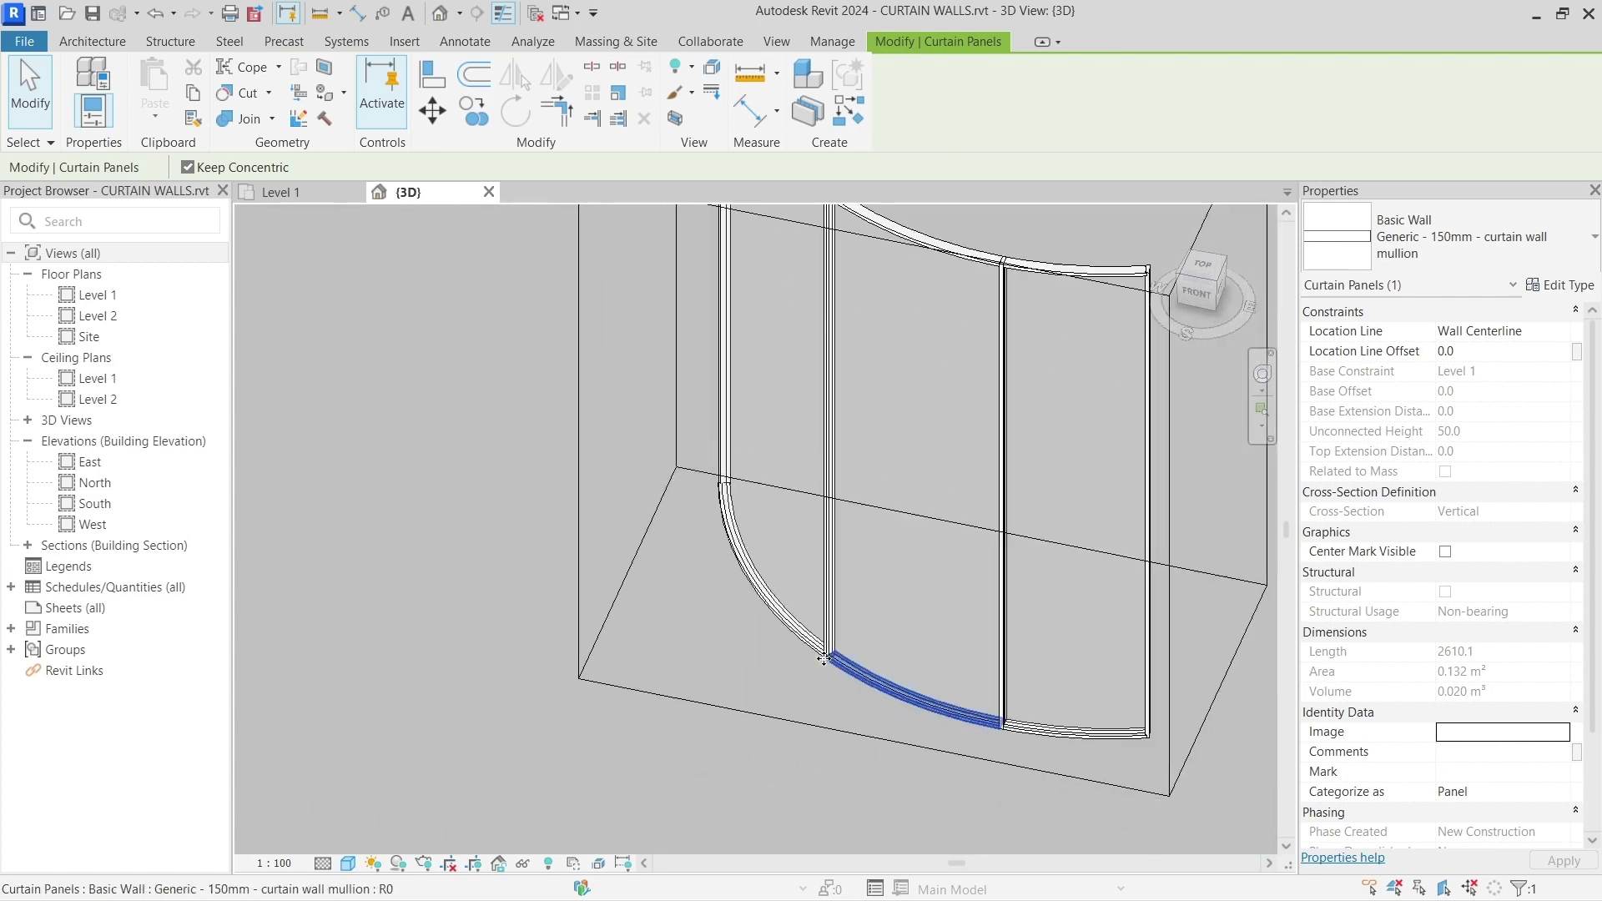
pyautogui.scroll(-5, 929, 733)
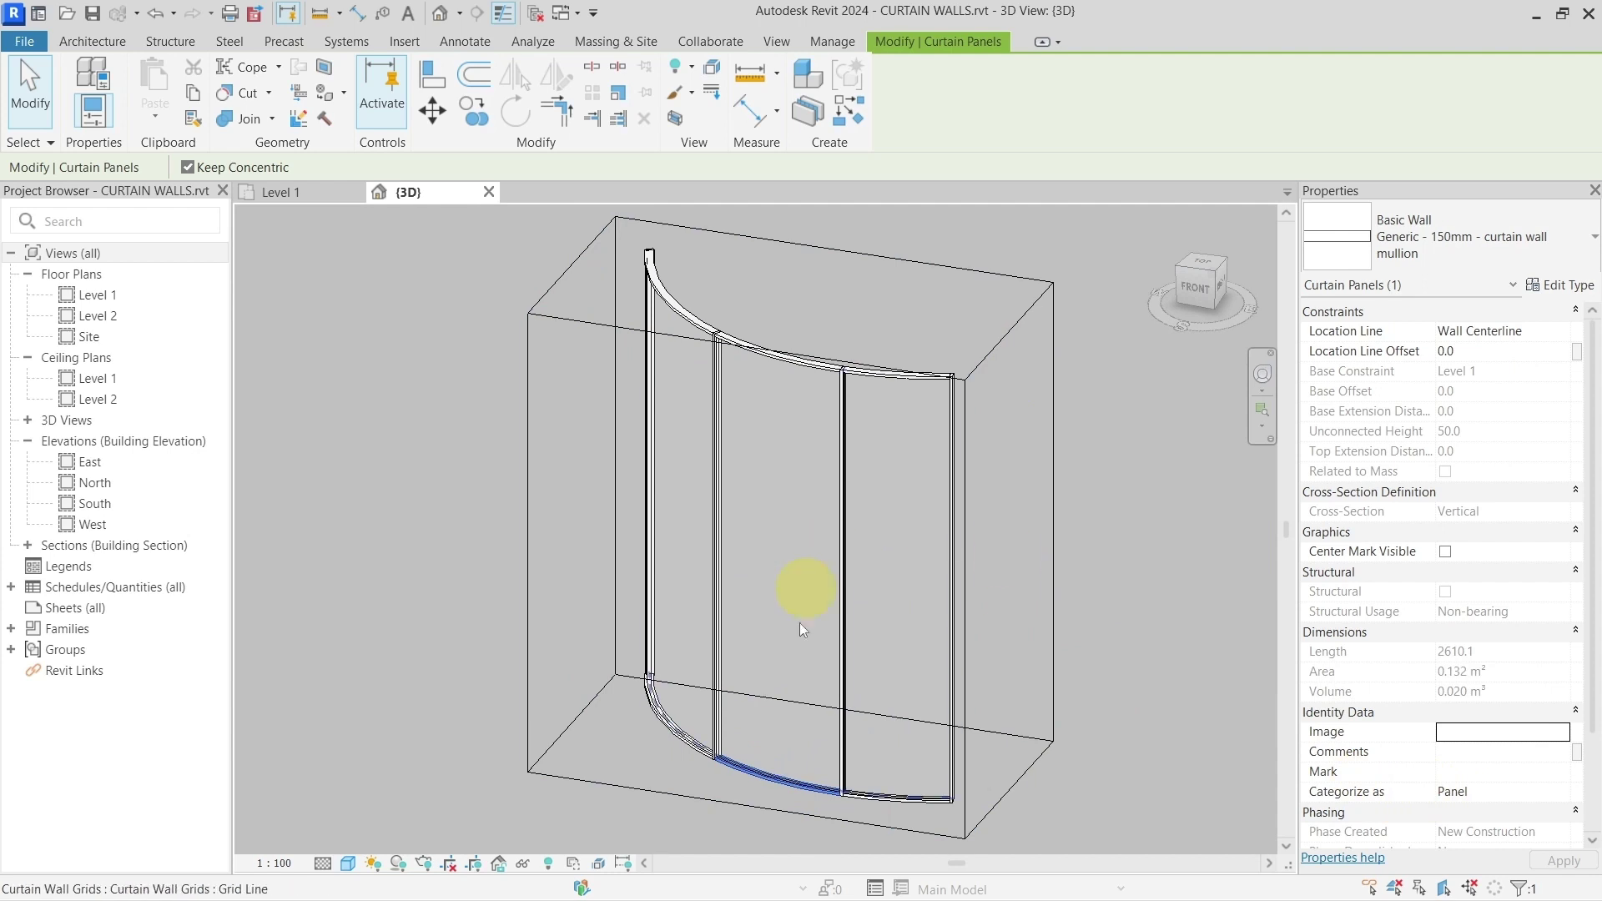
pyautogui.click(844, 750)
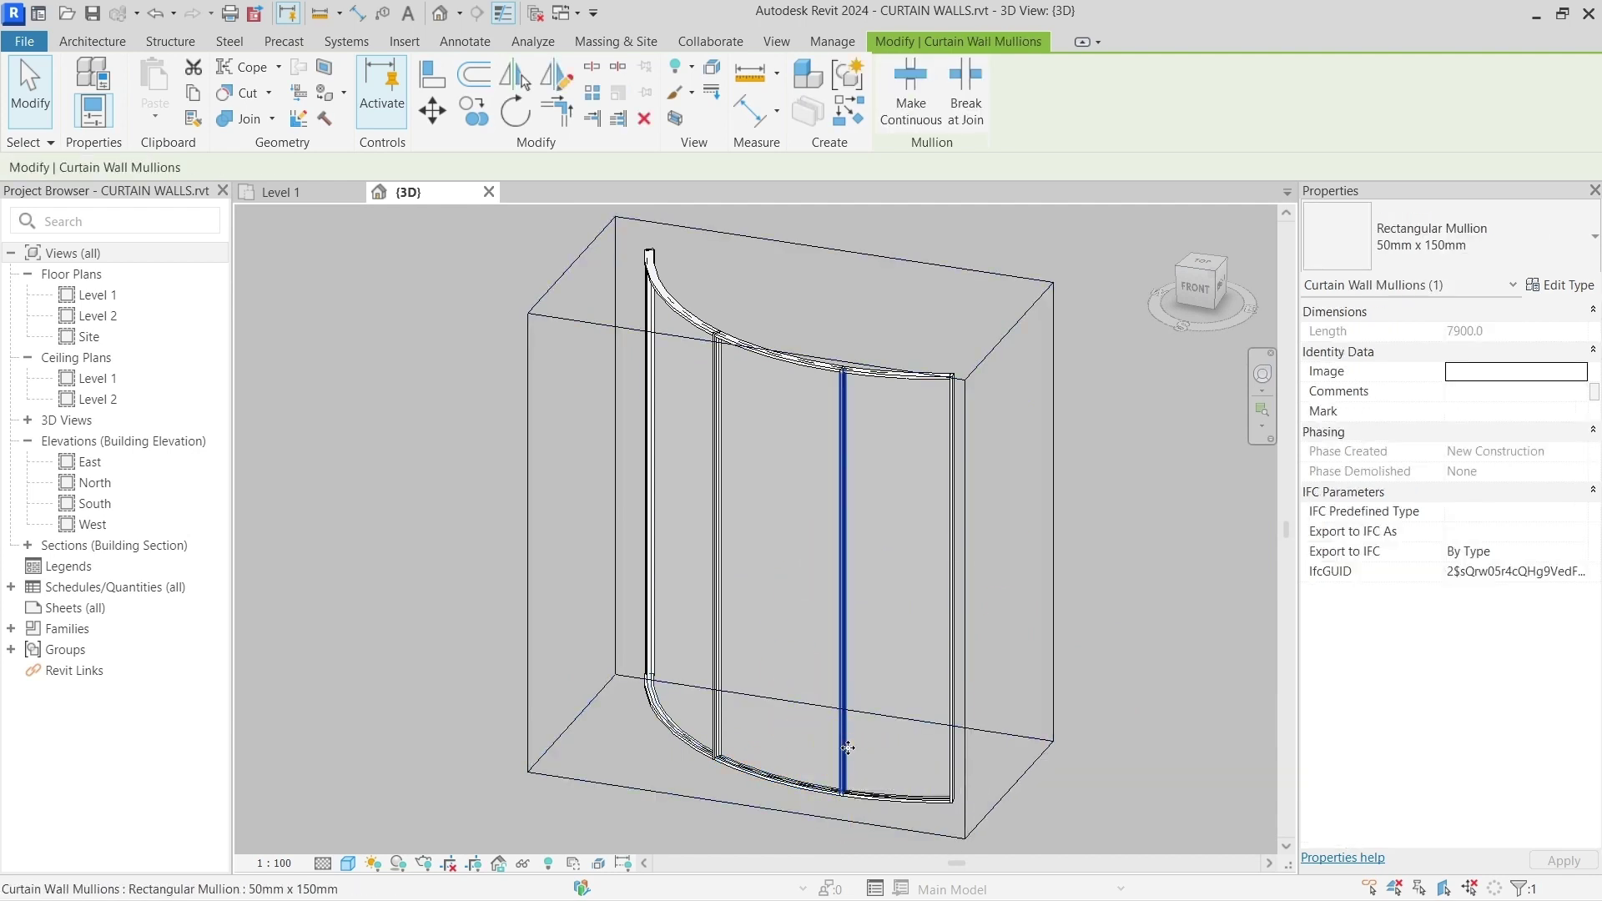
pyautogui.scroll(5, 814, 789)
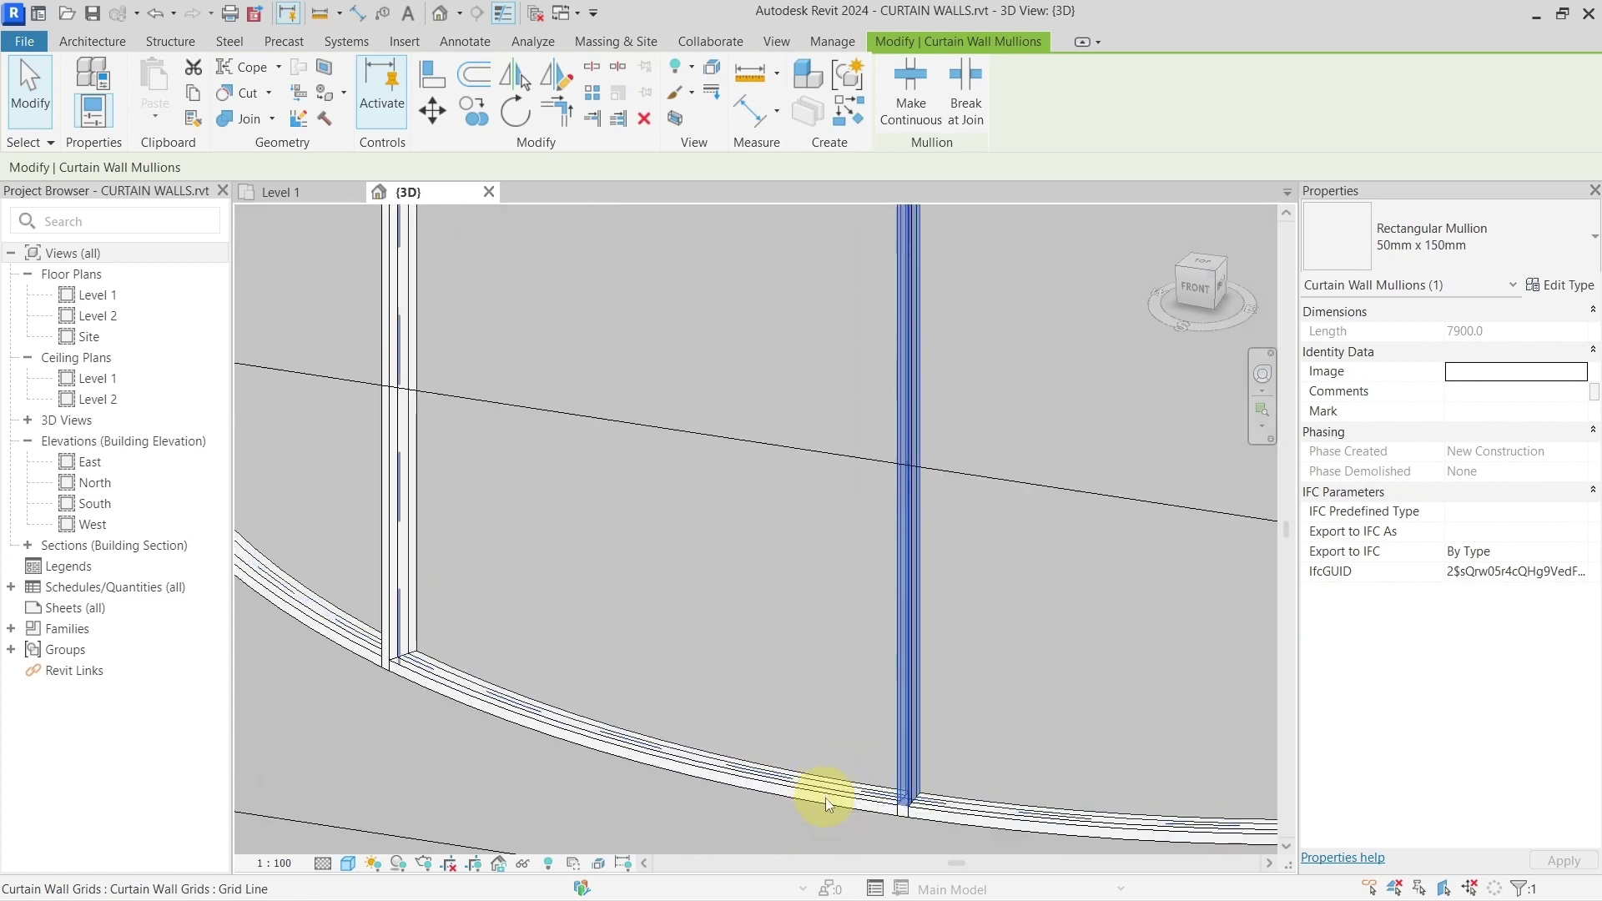
pyautogui.click(824, 797)
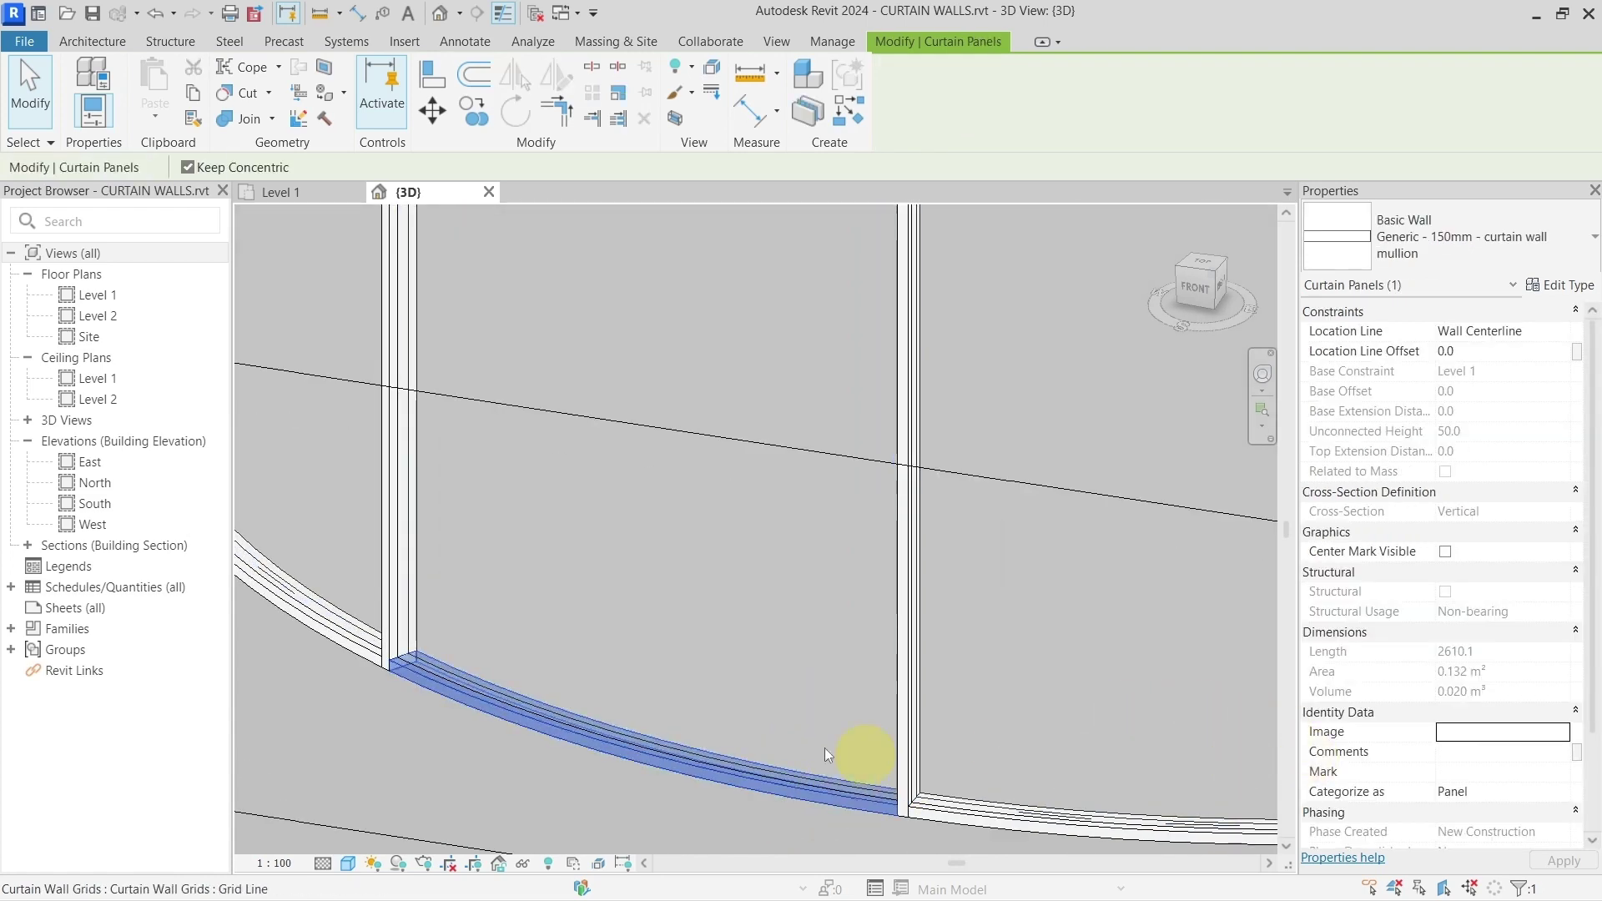
pyautogui.scroll(-5, 809, 737)
pyautogui.keyDown('shift'); pyautogui.moveTo(809, 734); pyautogui.dragTo(729, 619, button='middle'); pyautogui.keyUp('shift')
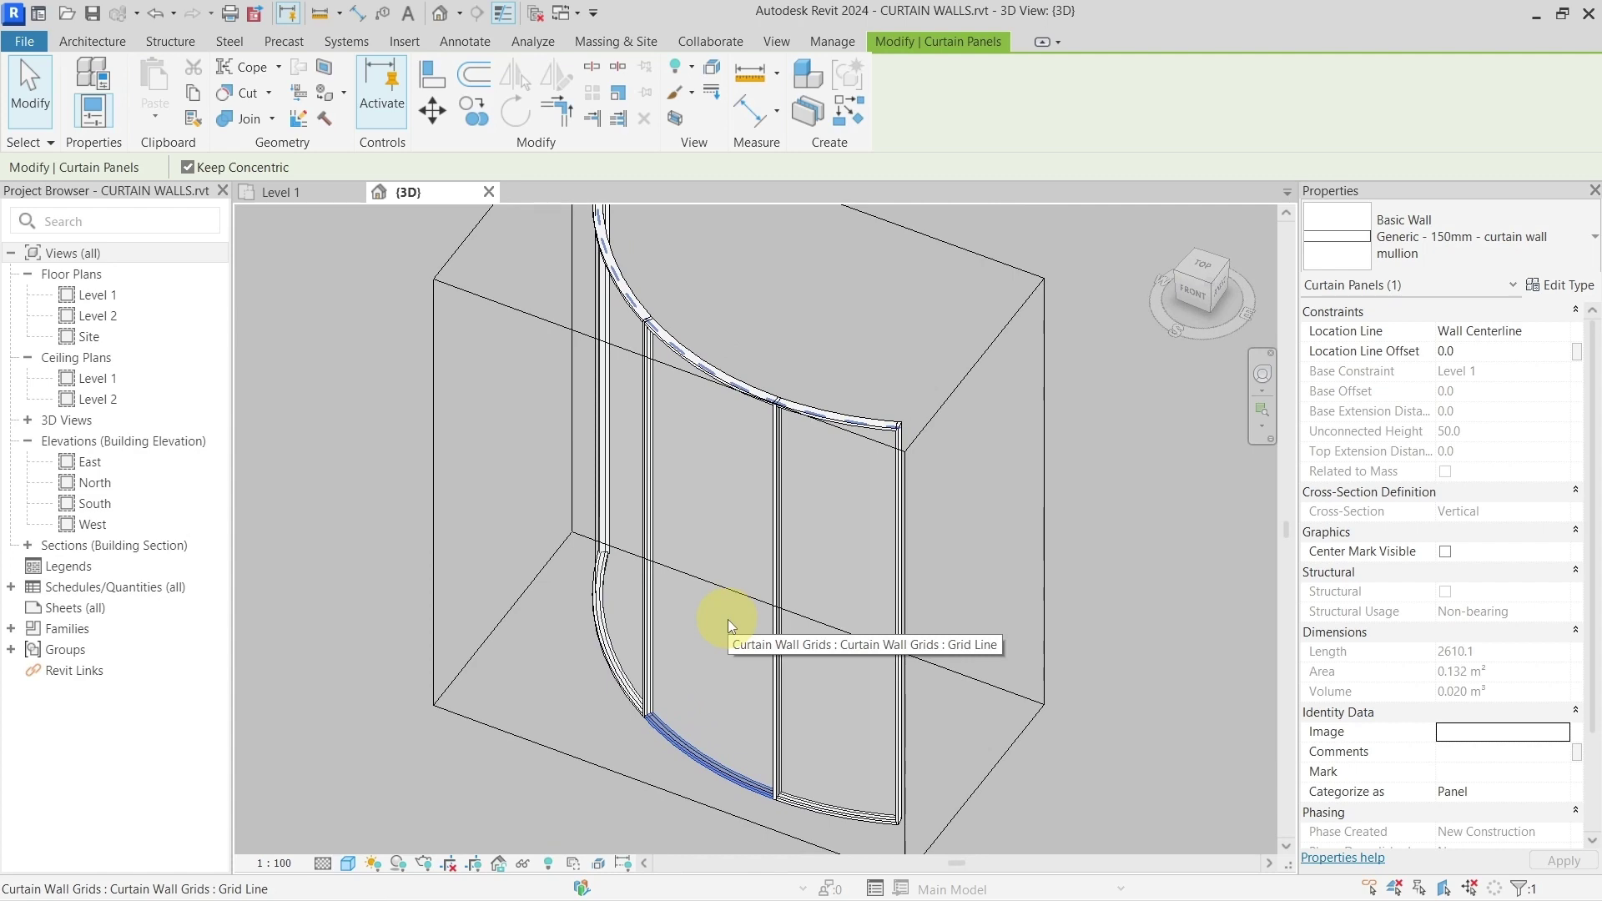
pyautogui.press('Escape')
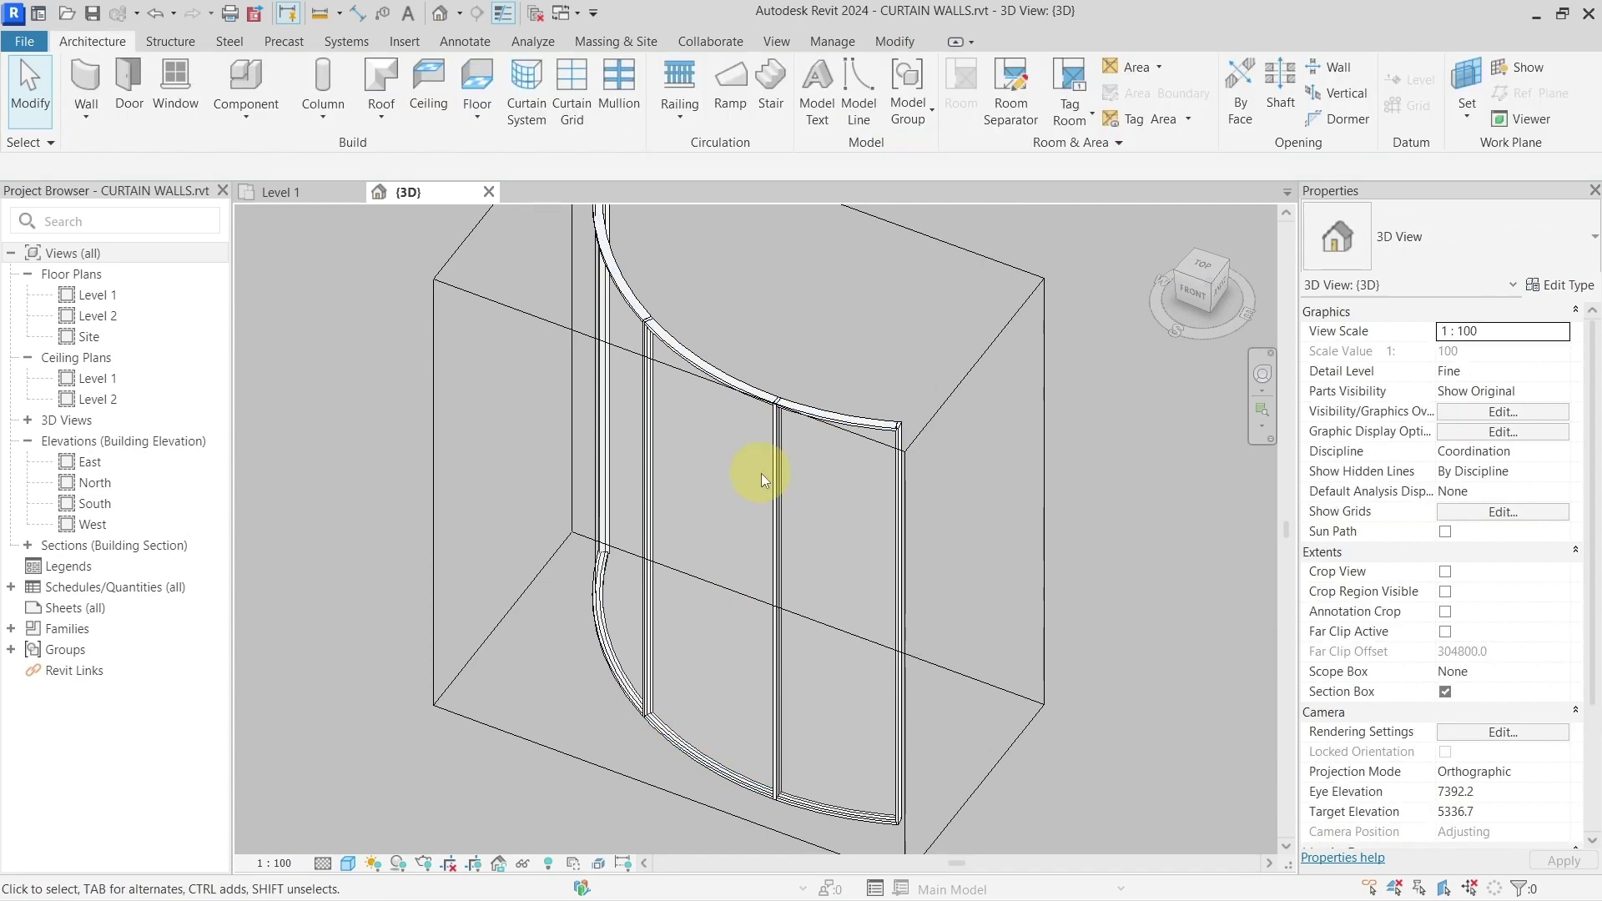
# - In the Level 1 floor plan, select curtain grid lines to view their angular spacing
pyautogui.click(275, 192)
pyautogui.click(839, 606)
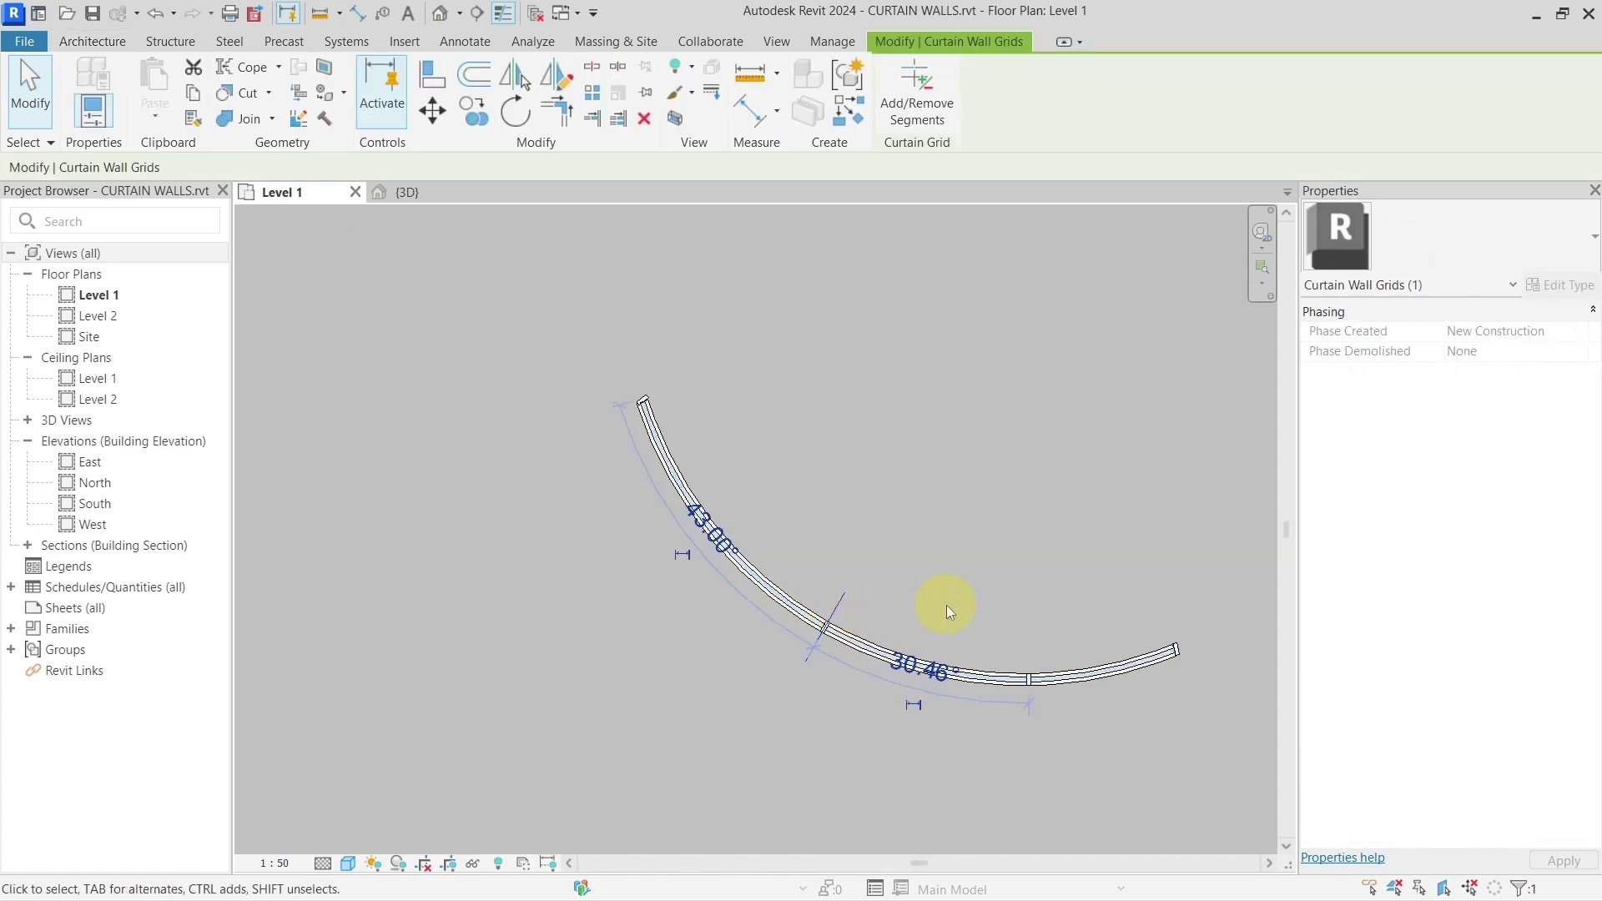
pyautogui.scroll(4, 827, 524)
pyautogui.moveTo(828, 524)
pyautogui.mouseDown(button='middle')
pyautogui.moveTo(774, 492)
pyautogui.moveTo(842, 536)
pyautogui.mouseUp(button='middle')
pyautogui.click(1049, 646)
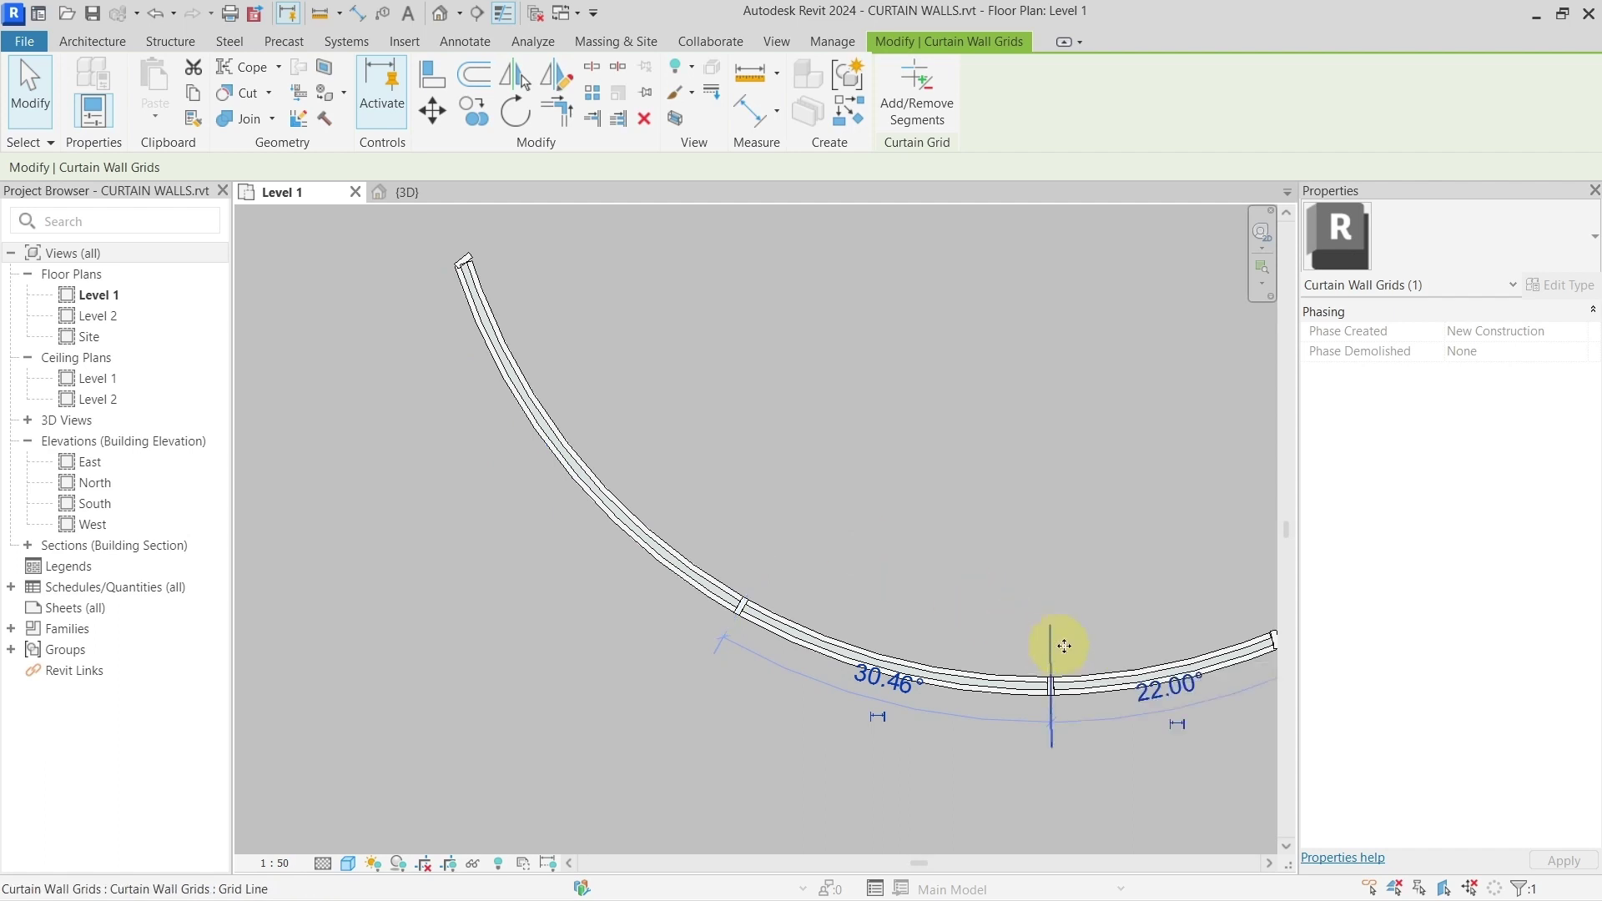
pyautogui.moveTo(1073, 637); pyautogui.dragTo(981, 608, button='middle')
pyautogui.scroll(4, 1056, 706)
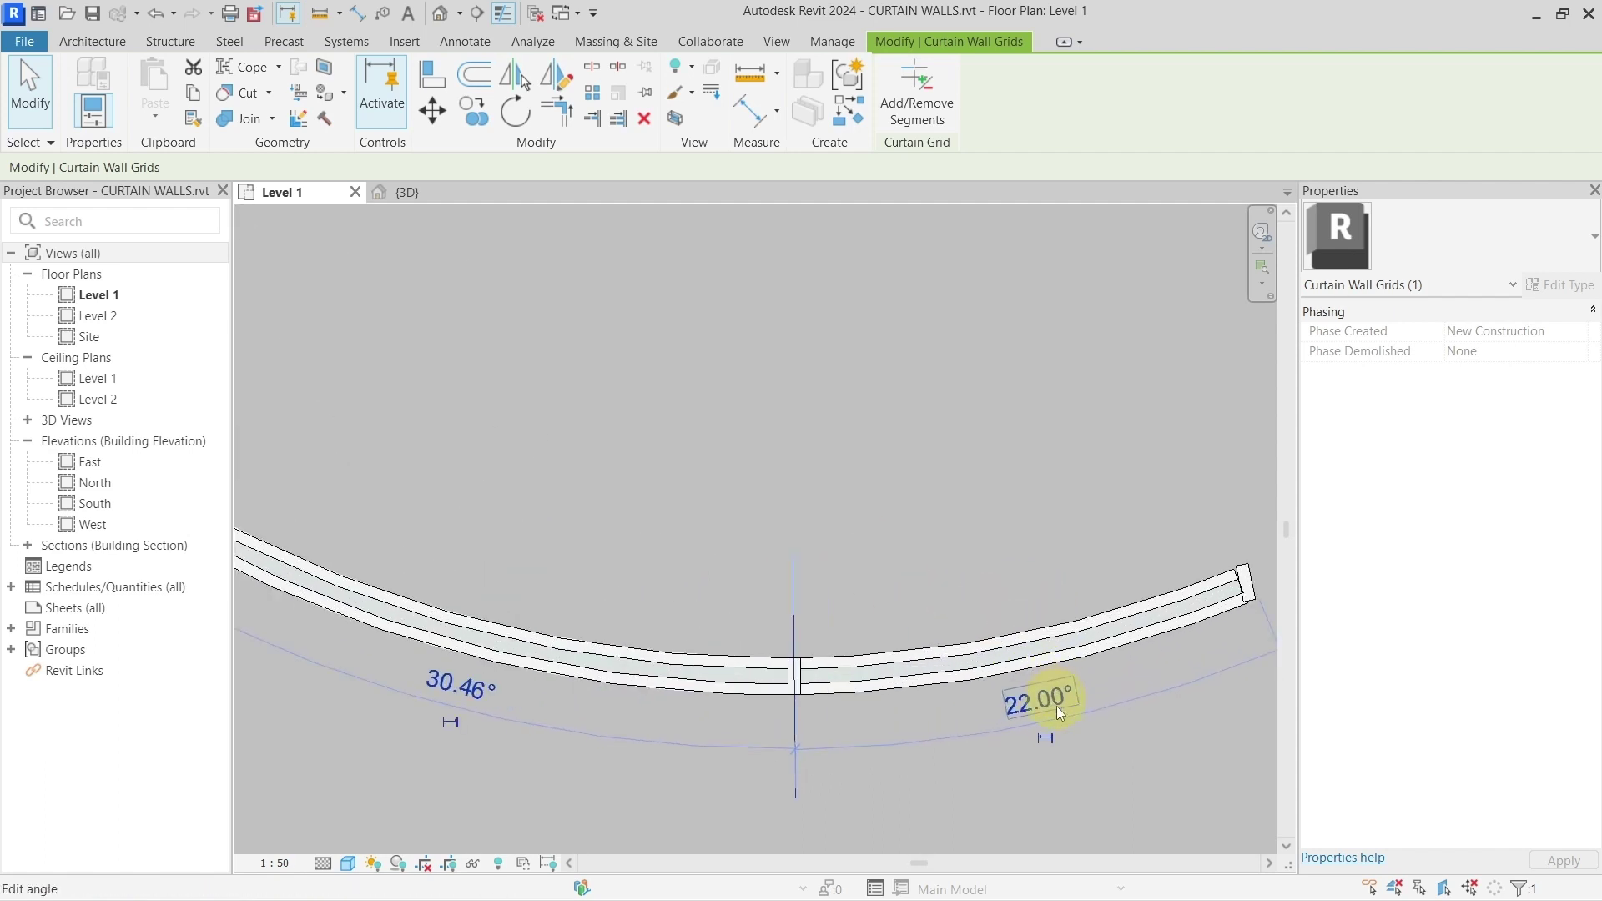
pyautogui.scroll(-5, 1056, 705)
# - Compare the left and middle grid line angles (43.00°, 30.46°, 22.00°), then deselect
pyautogui.click(705, 576)
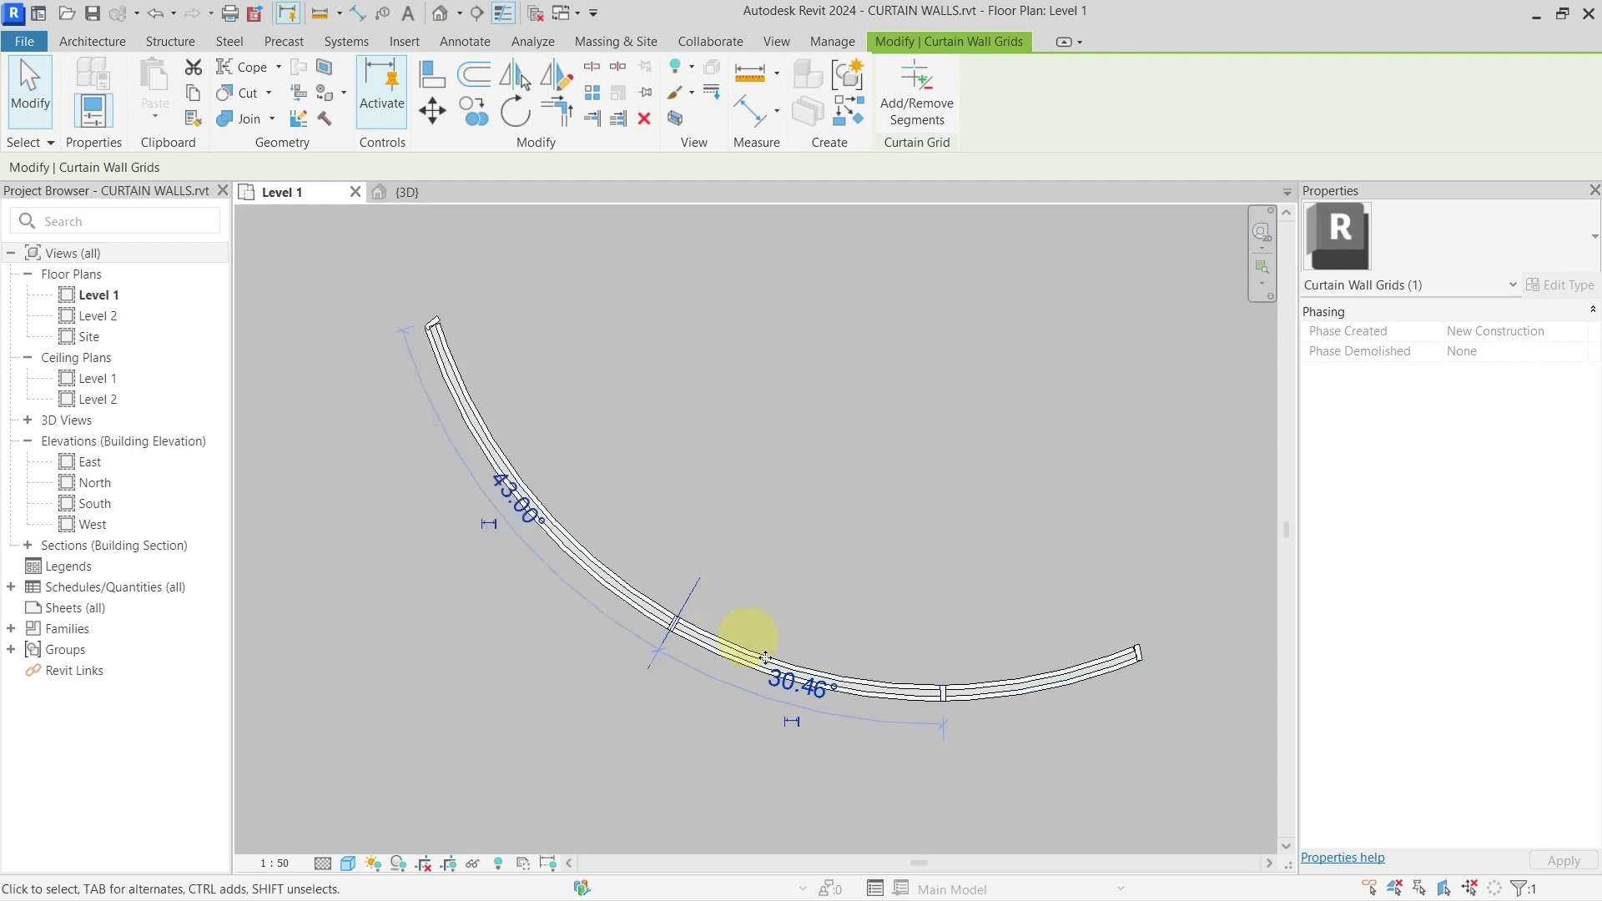
pyautogui.click(944, 664)
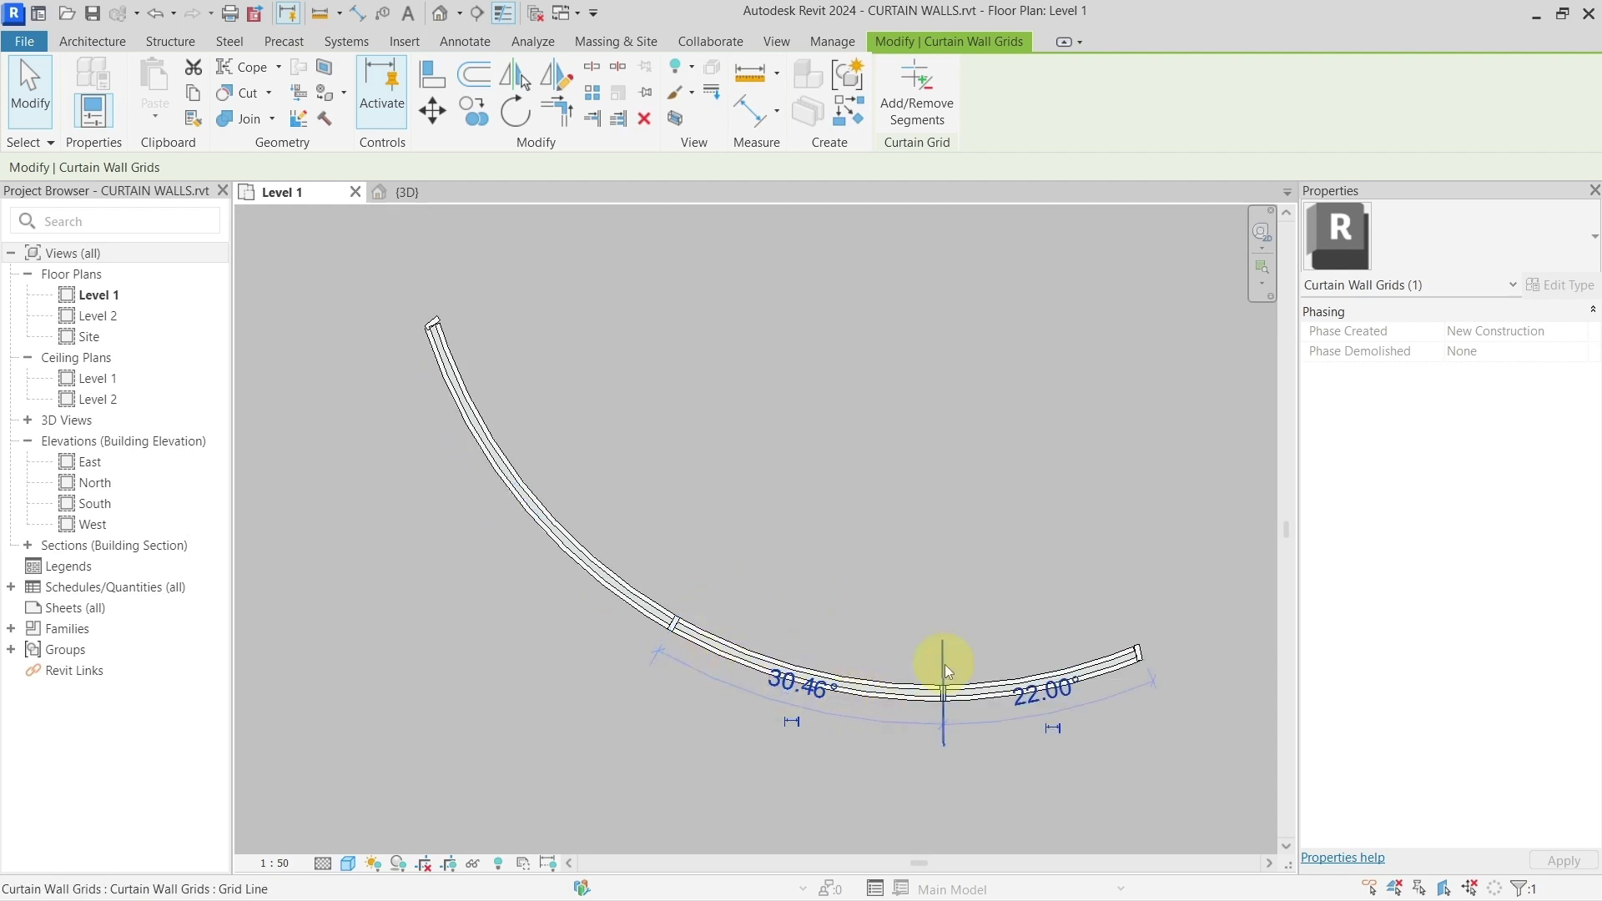
pyautogui.click(703, 582)
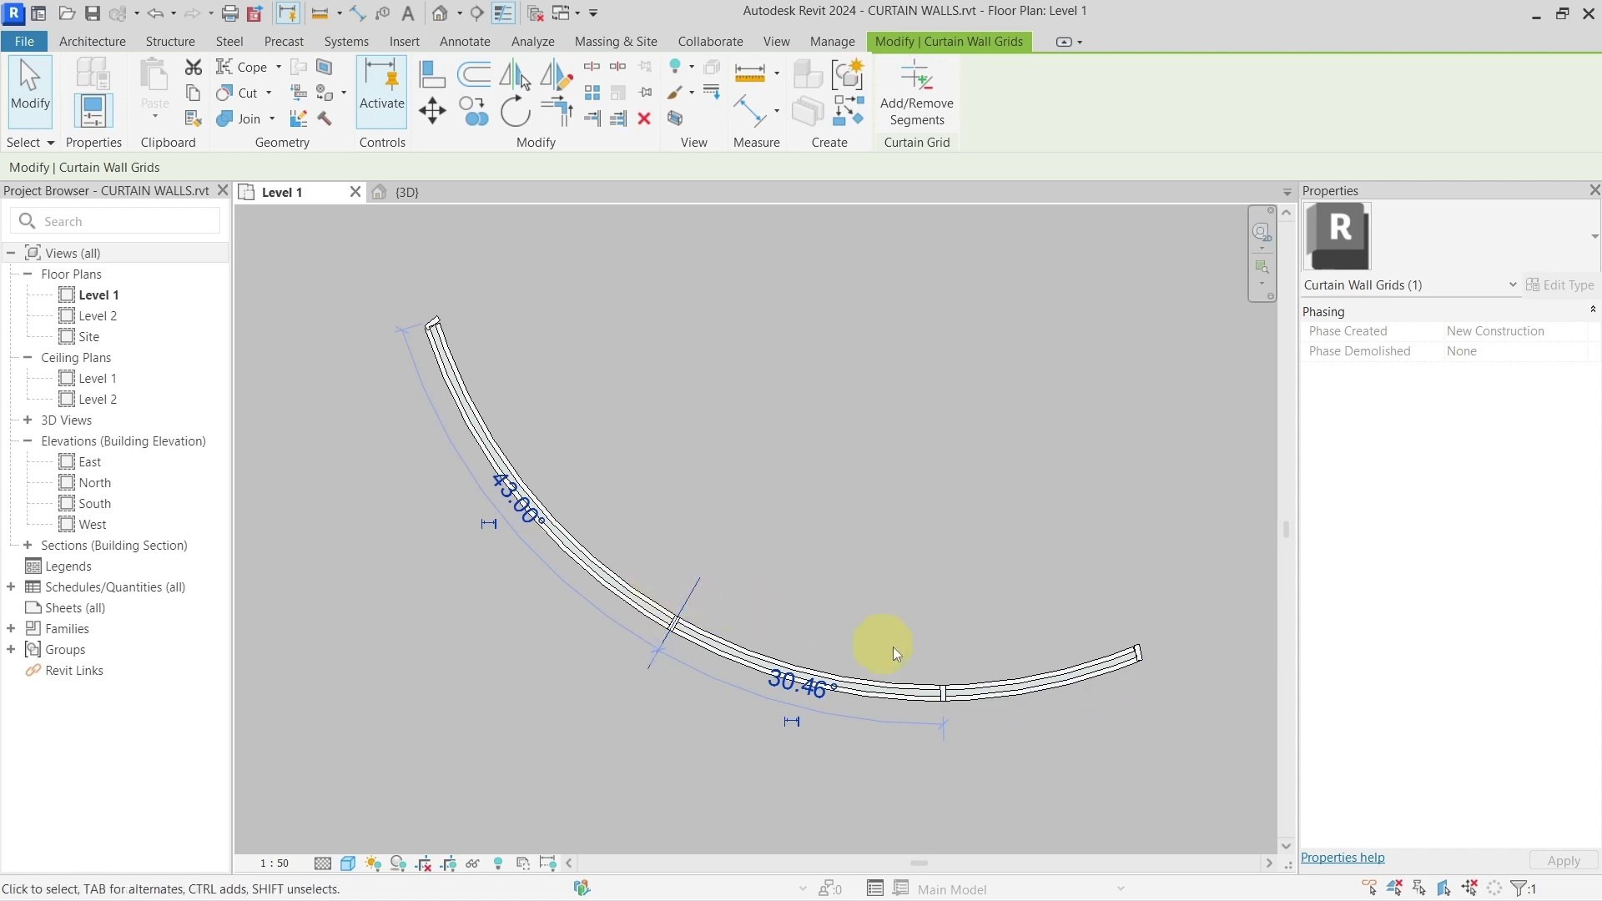
pyautogui.click(938, 658)
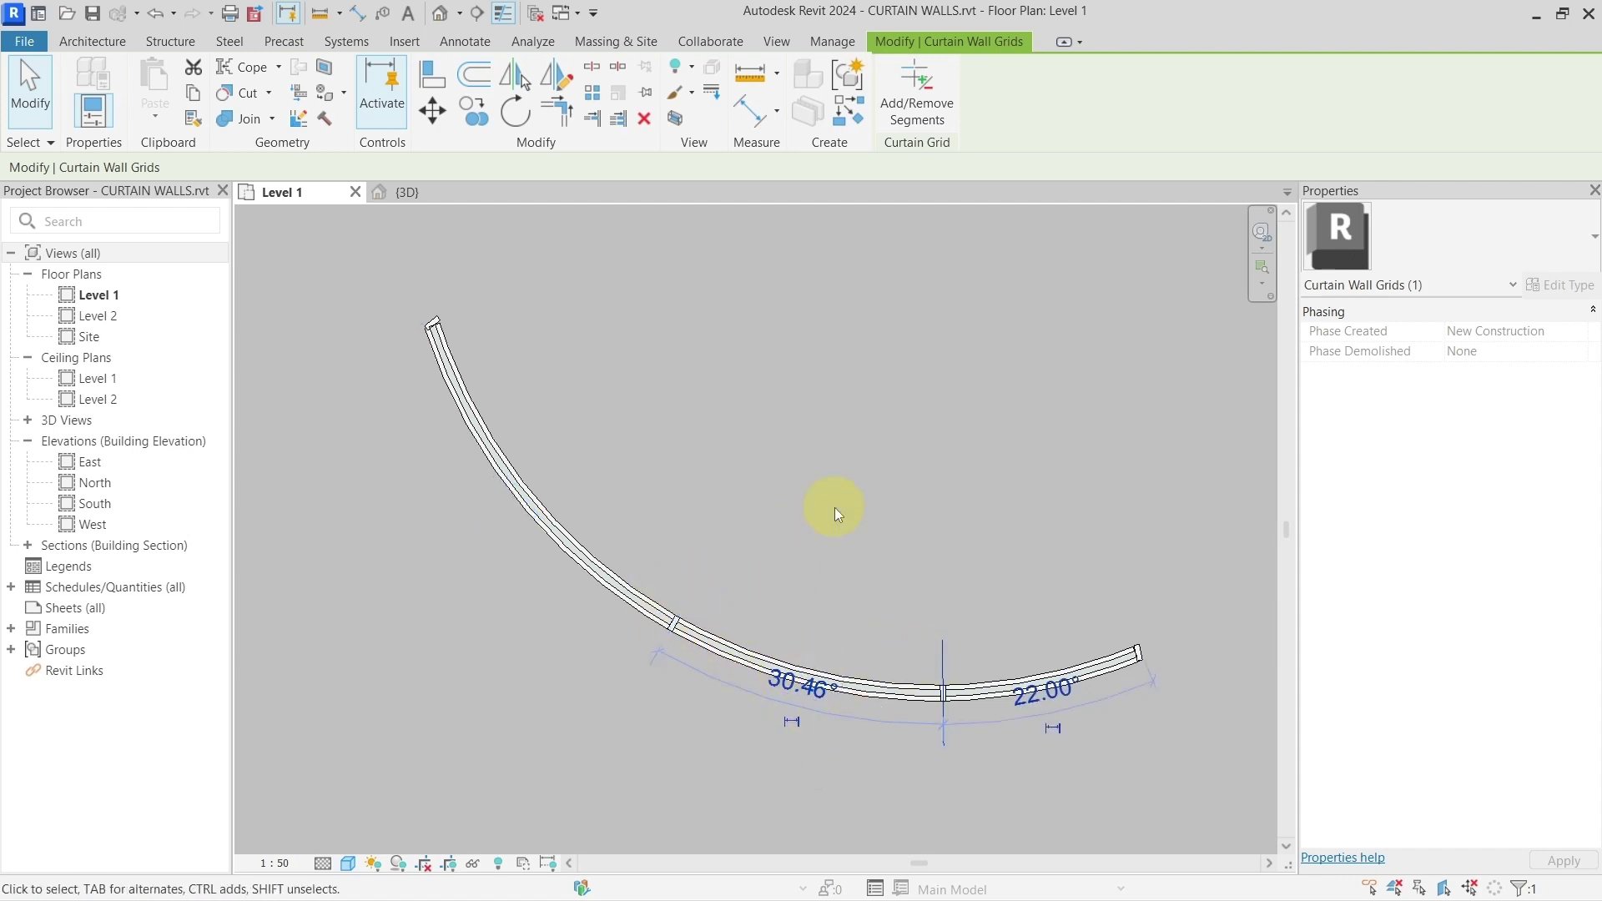
pyautogui.click(864, 433)
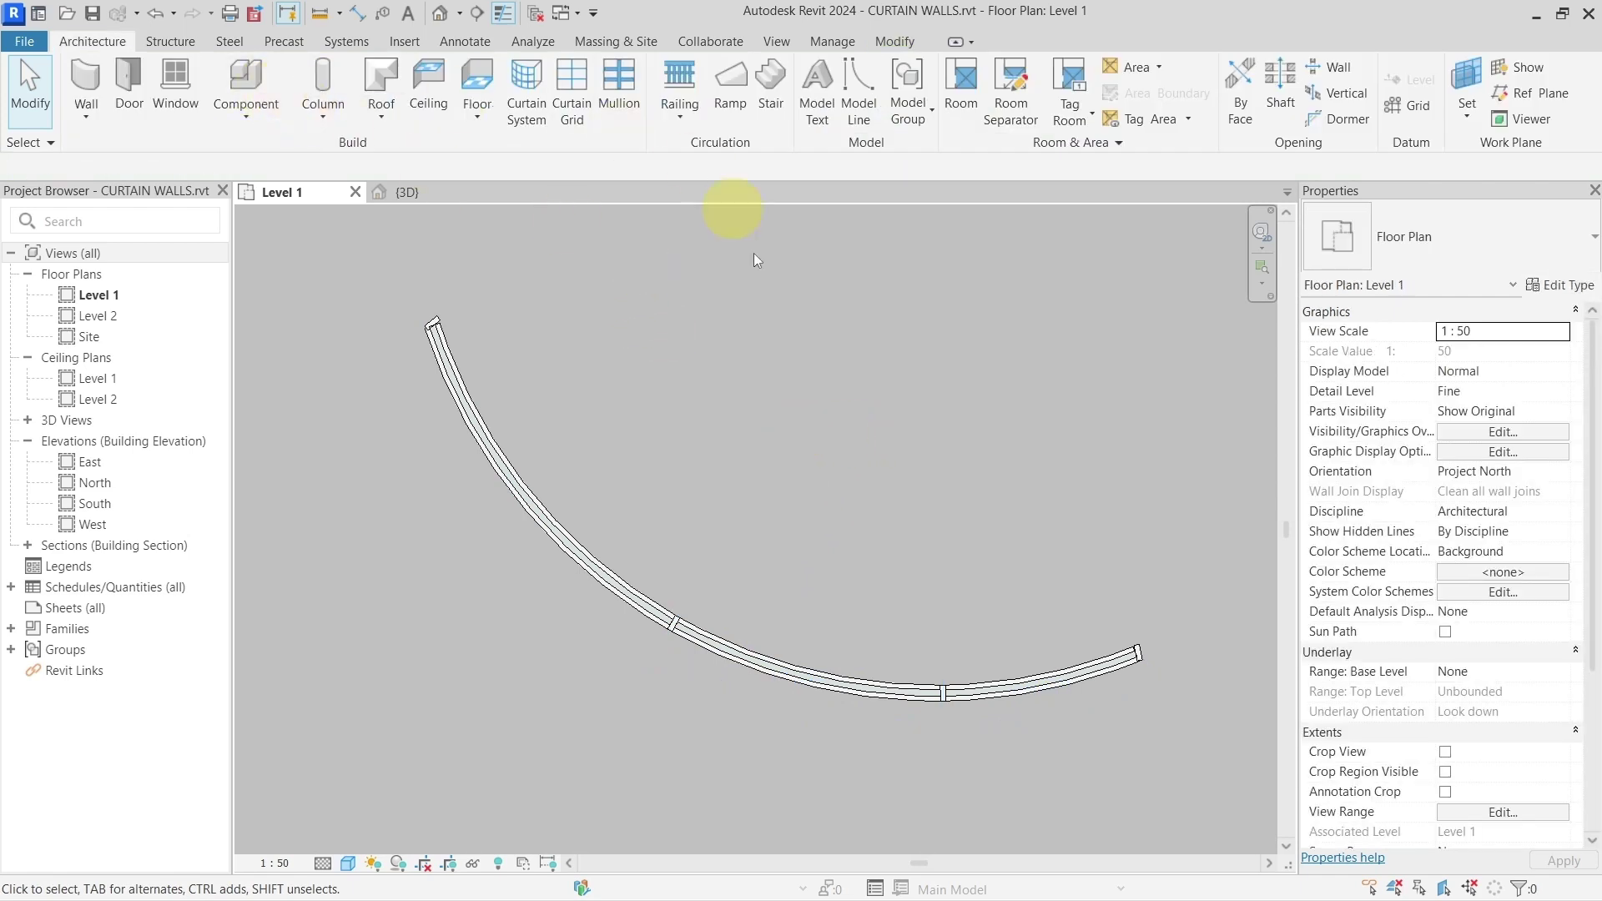
# - Place an arc-length dimension (2658) along the curved wall between the left and middle grid lines
pyautogui.press('i')
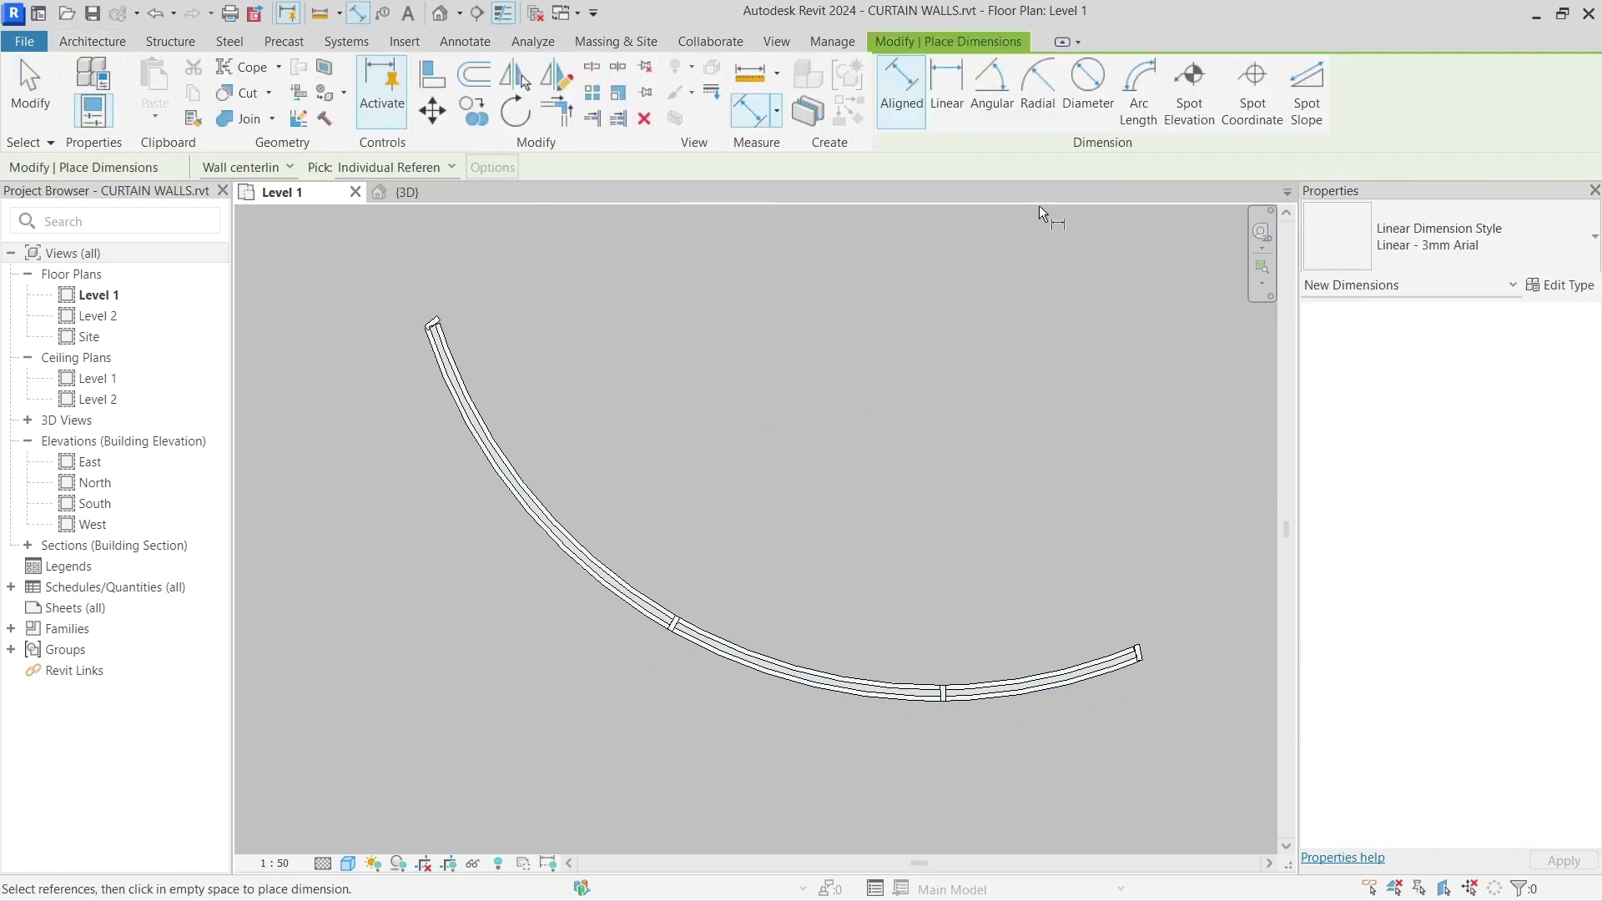
pyautogui.click(1128, 121)
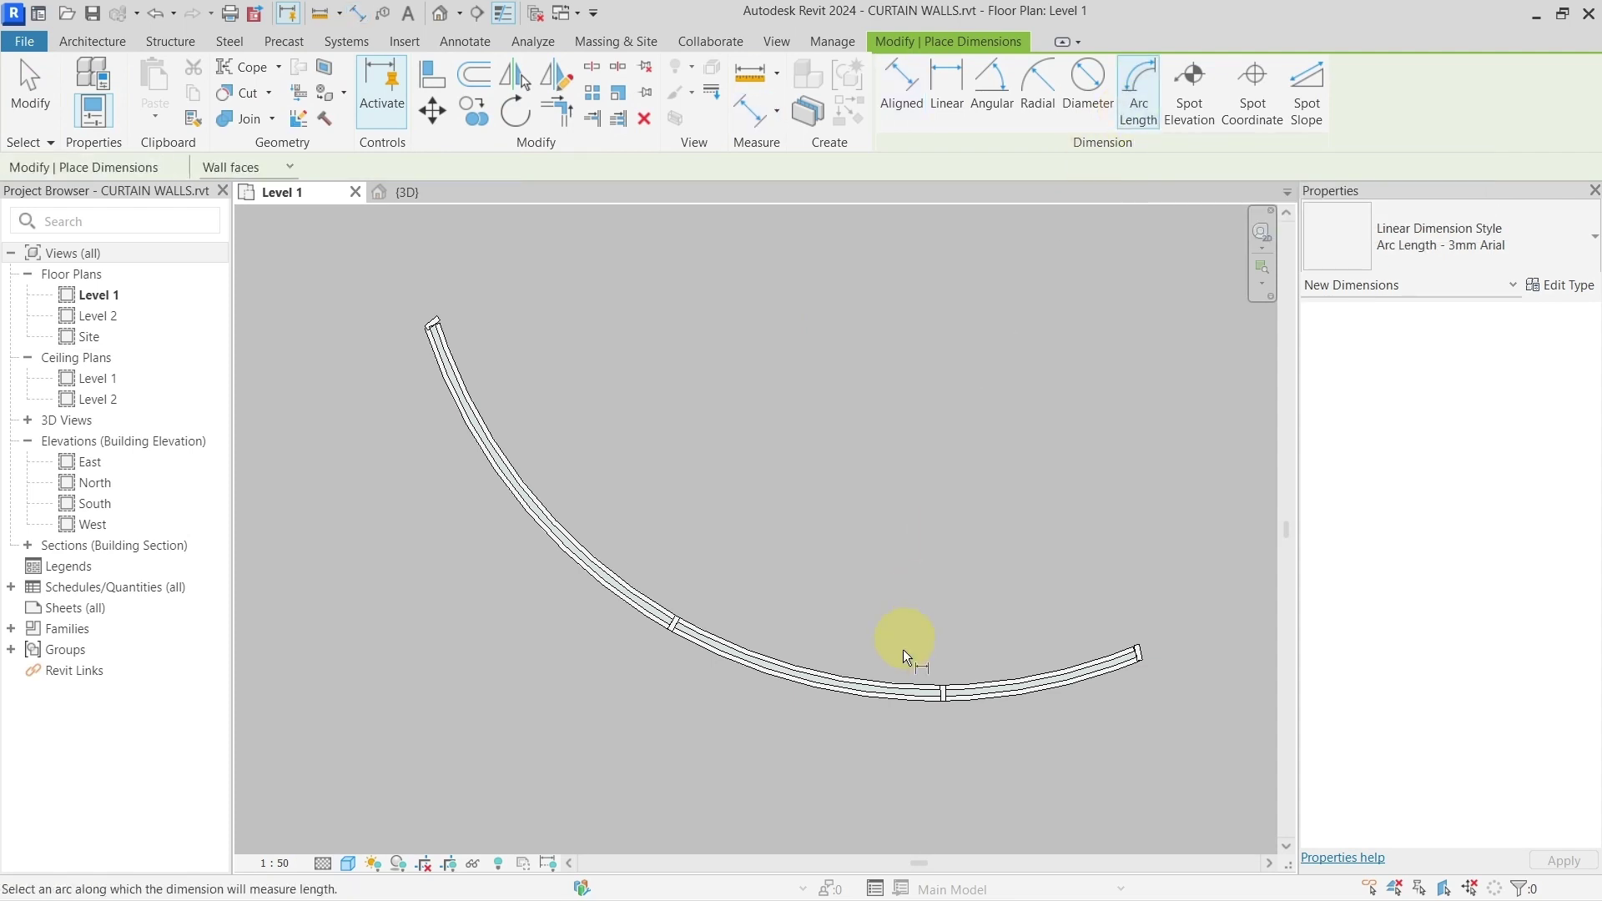
pyautogui.click(884, 689)
pyautogui.click(945, 655)
pyautogui.click(693, 589)
pyautogui.click(810, 672)
pyautogui.scroll(3, 809, 672)
pyautogui.press('Escape')
pyautogui.press('Escape')
# - Change the left grid line's arc-length dimension from 2658 to 2000
pyautogui.click(553, 638)
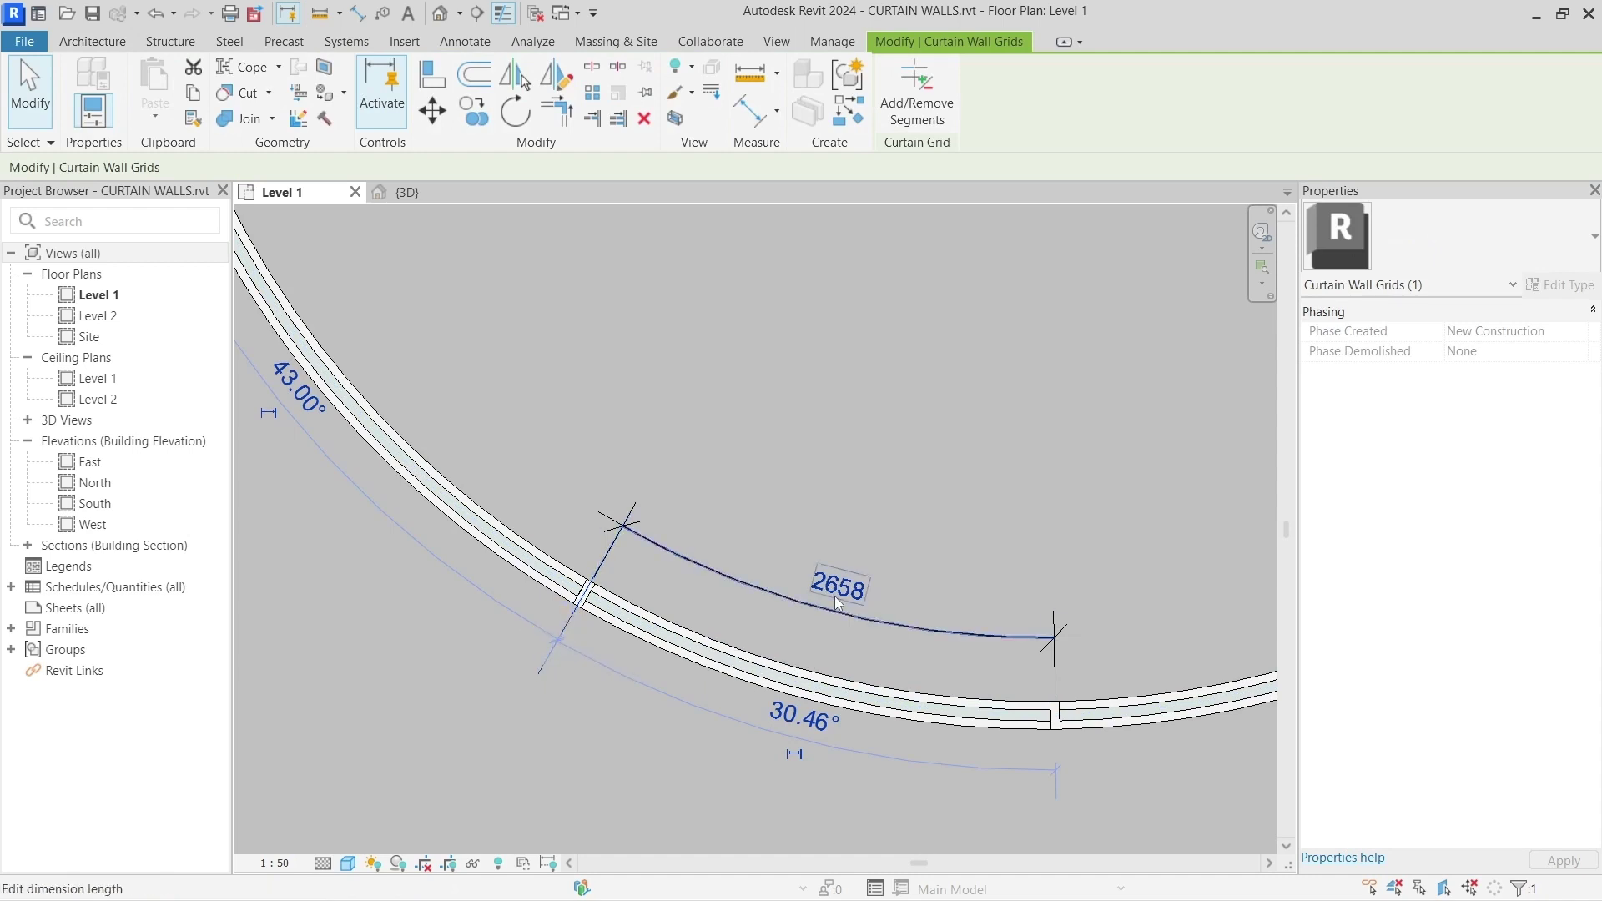
pyautogui.write('200')
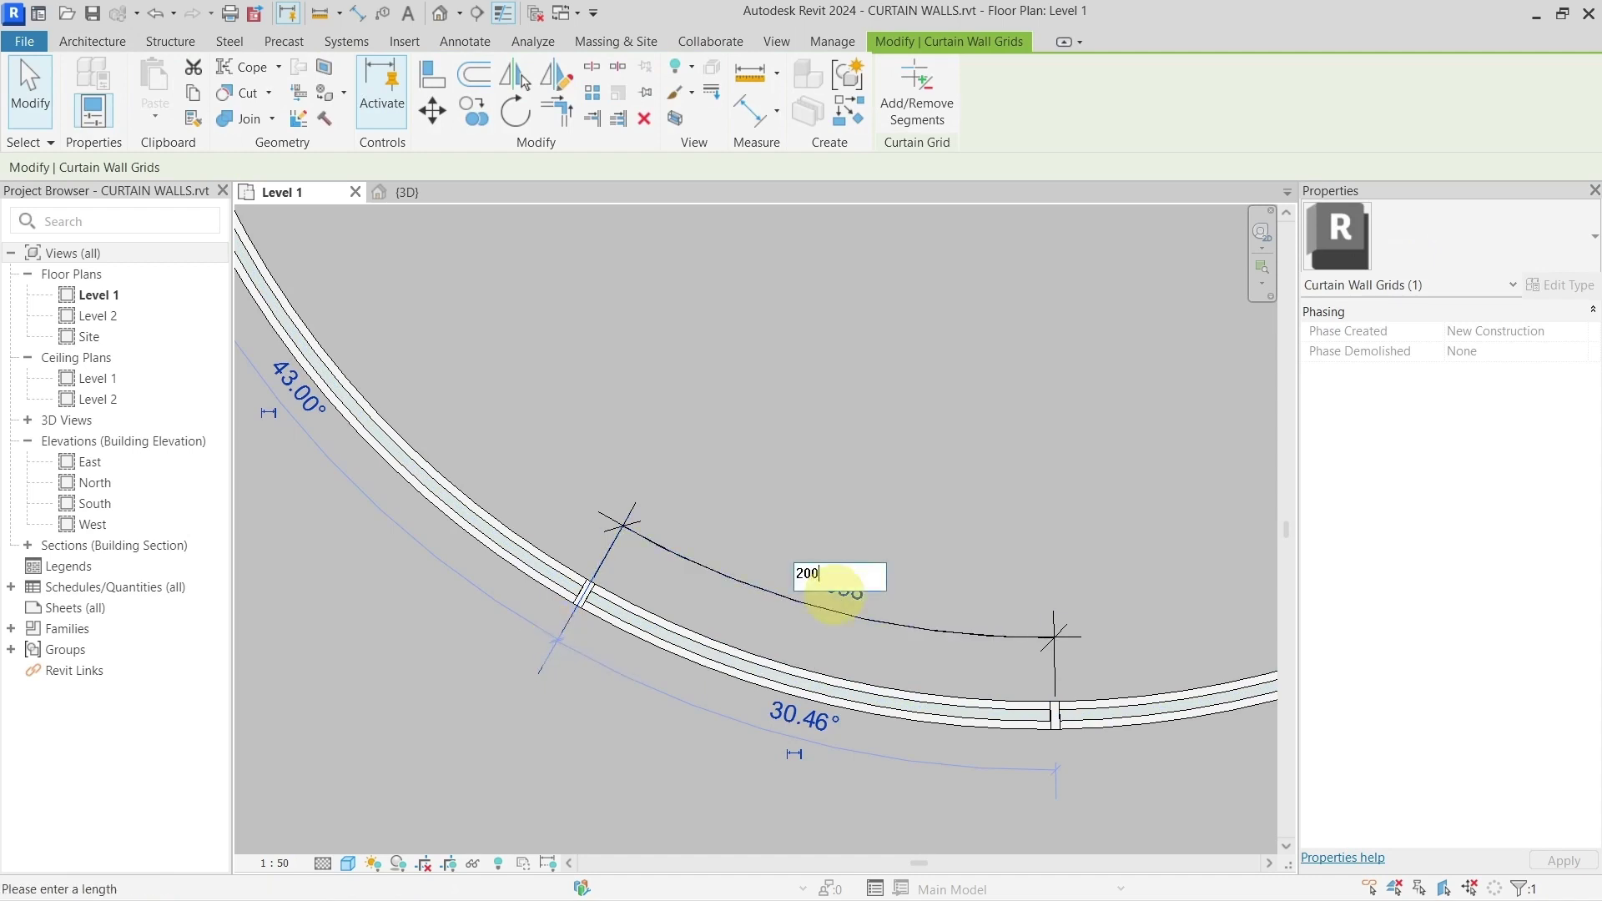
pyautogui.write('0')
pyautogui.press('Return')
pyautogui.scroll(-3, 868, 626)
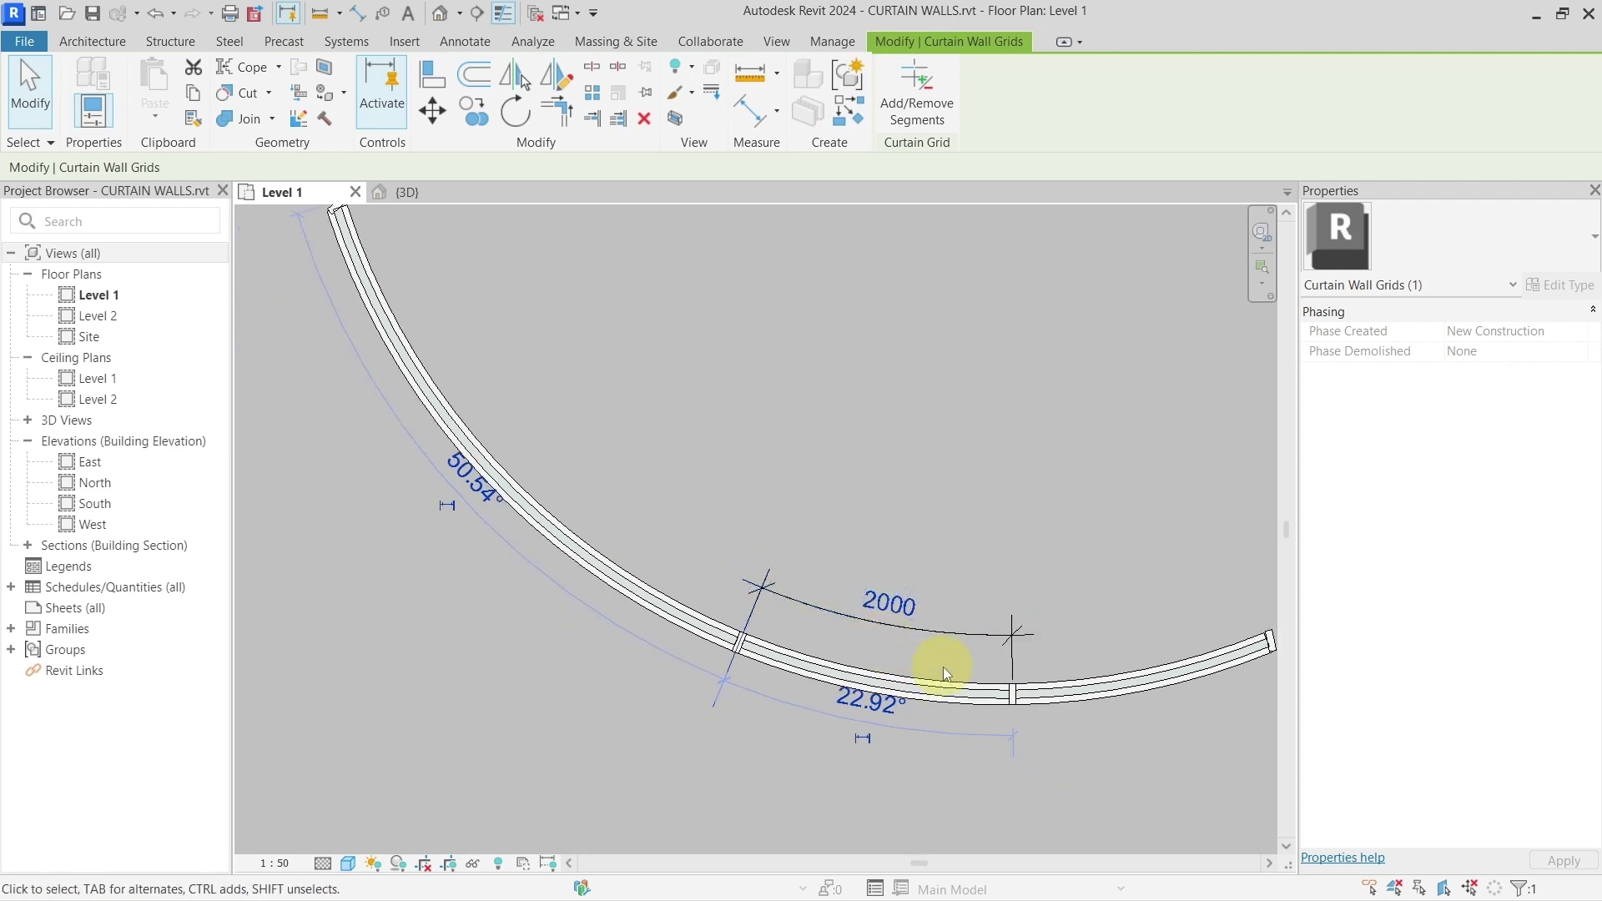
pyautogui.scroll(-1, 884, 667)
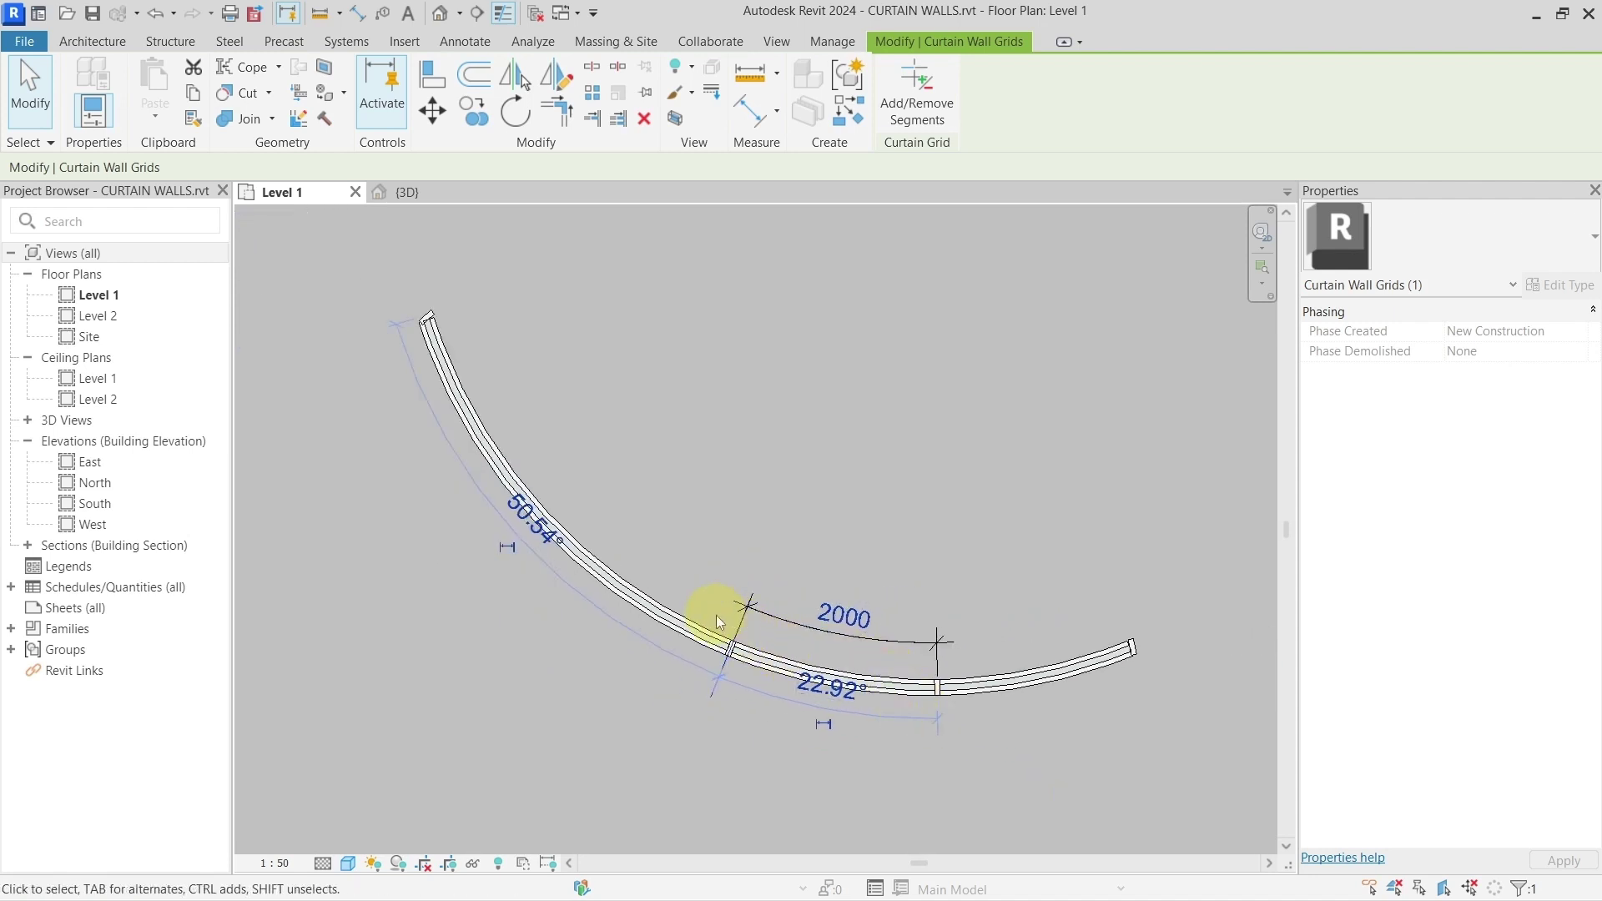
pyautogui.scroll(2, 766, 645)
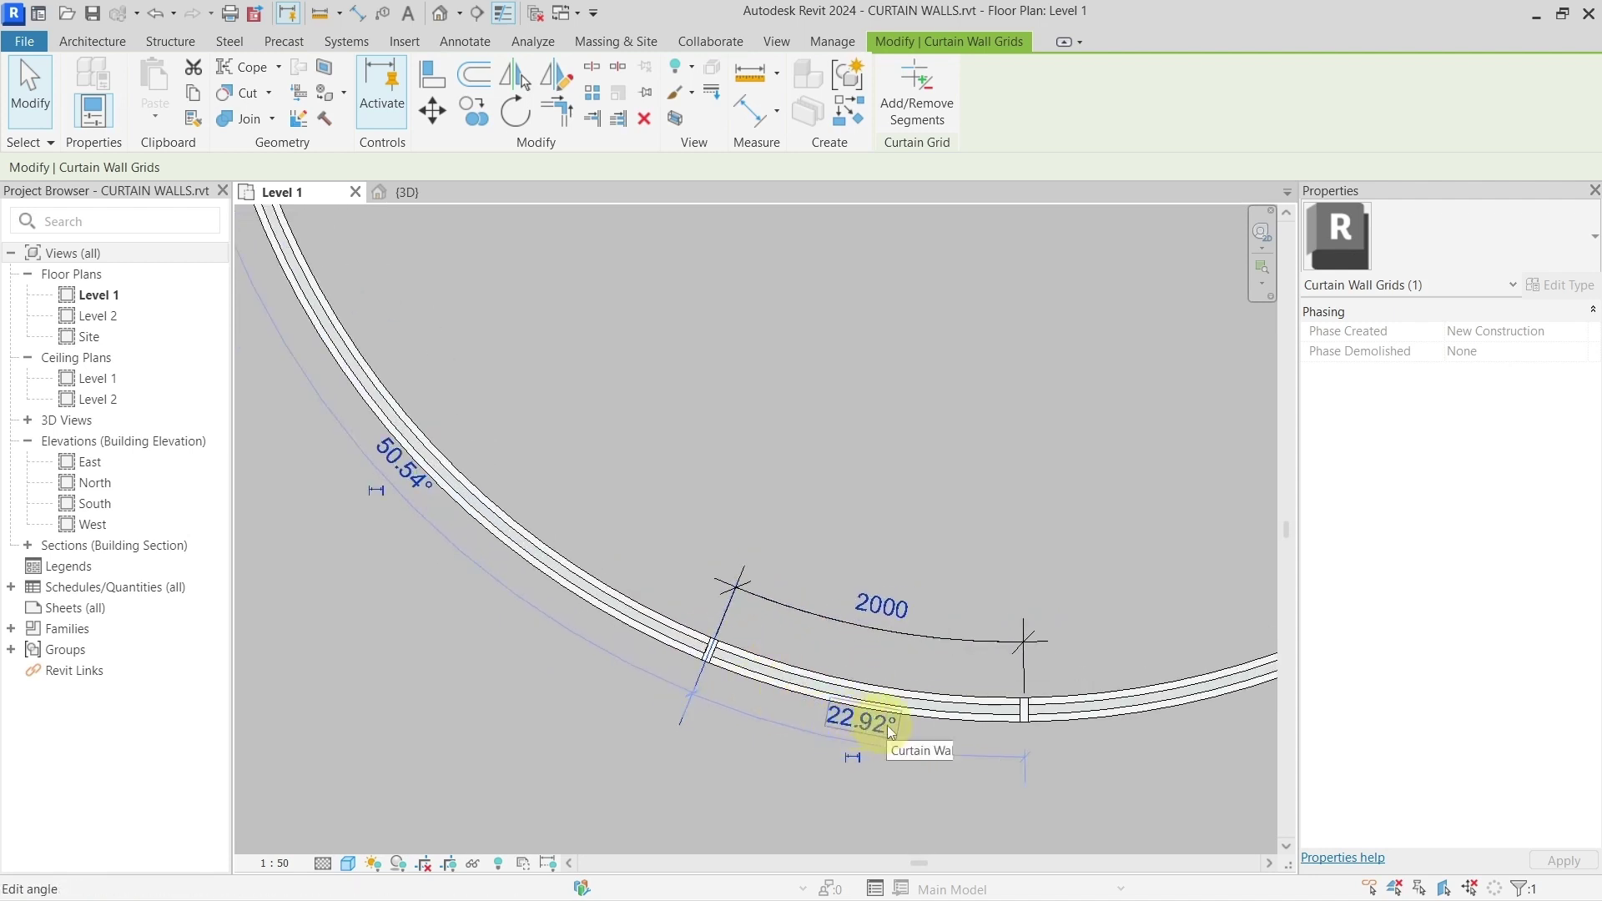
pyautogui.scroll(-1, 865, 609)
pyautogui.scroll(-1, 859, 609)
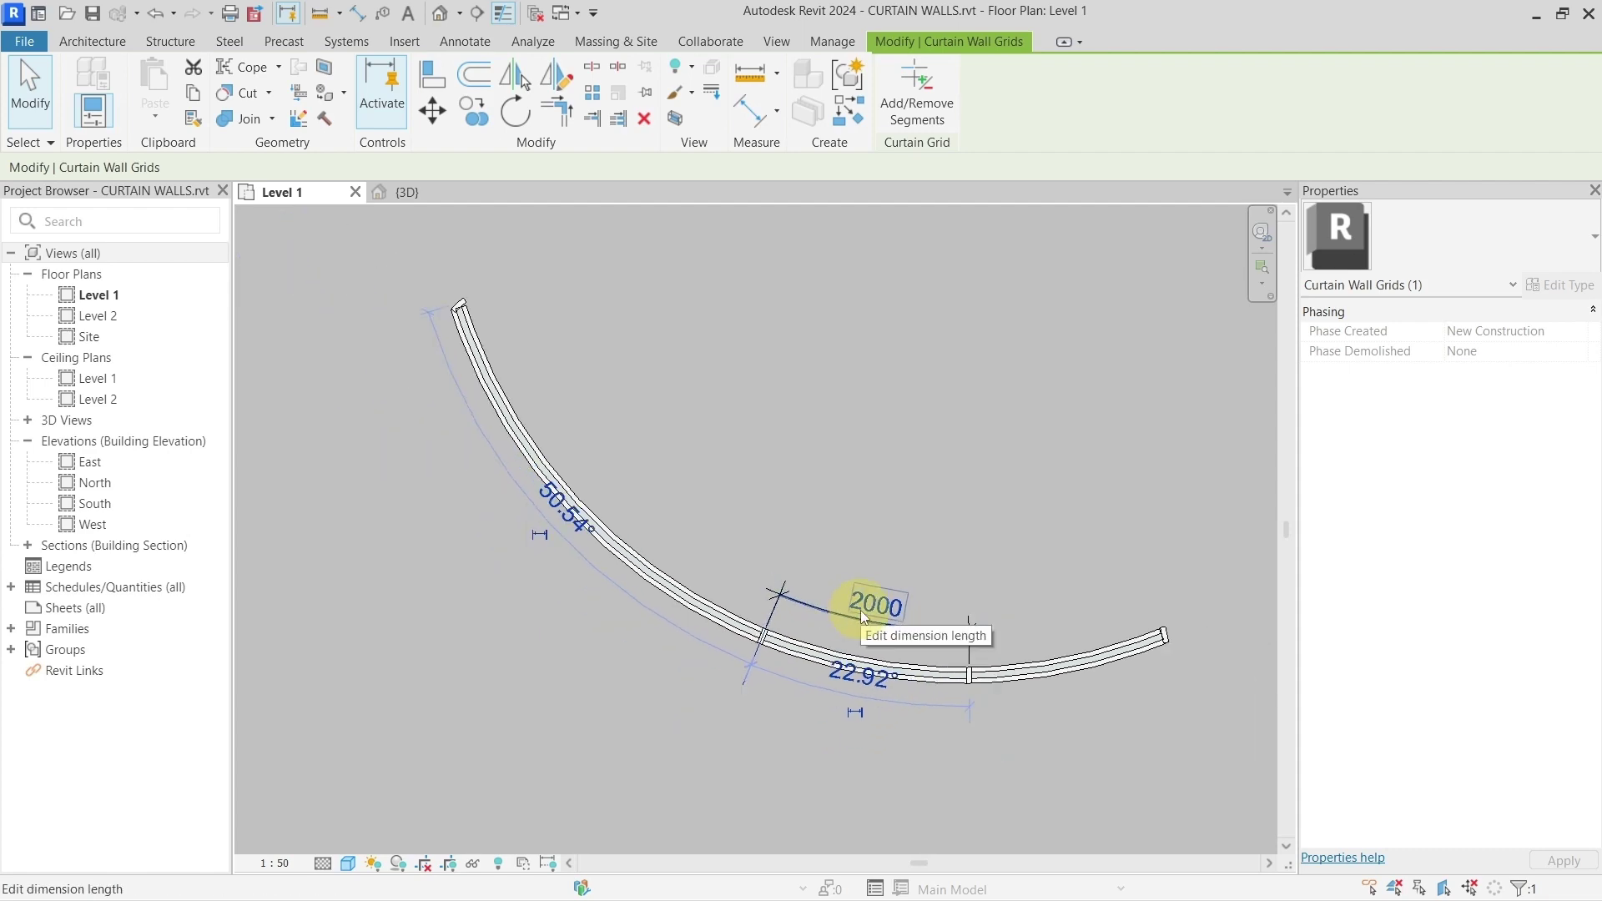